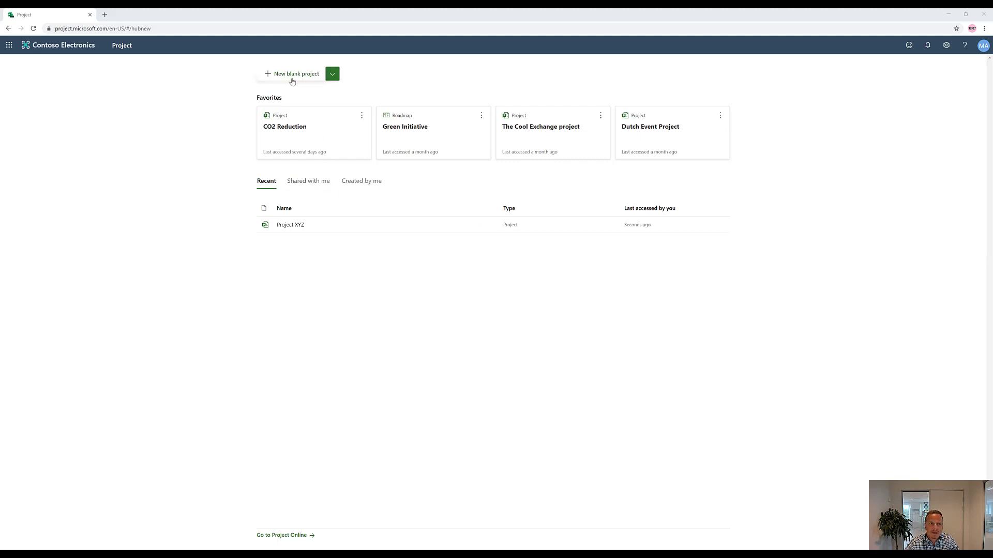
Step: Create a new blank project and name it "My demo project"
click(333, 75)
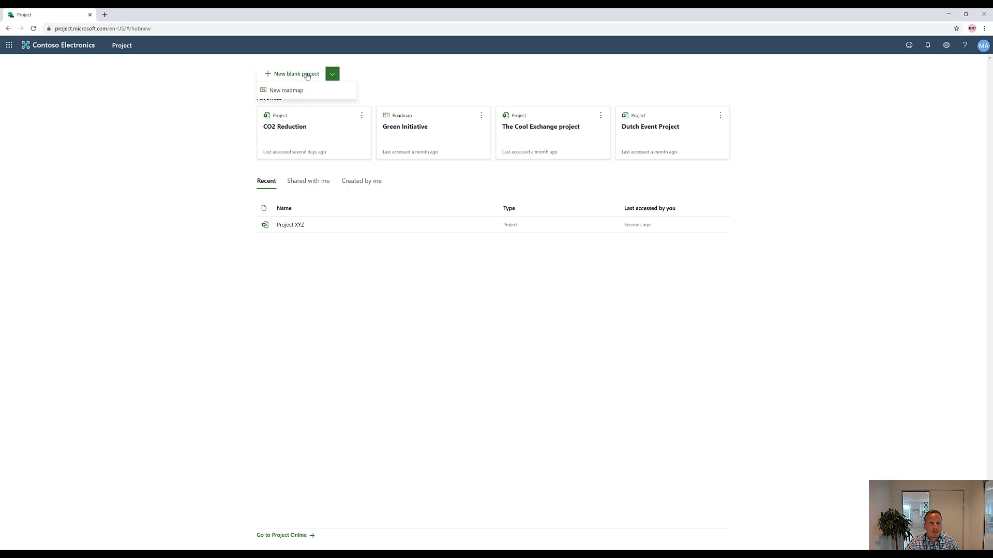
click(212, 96)
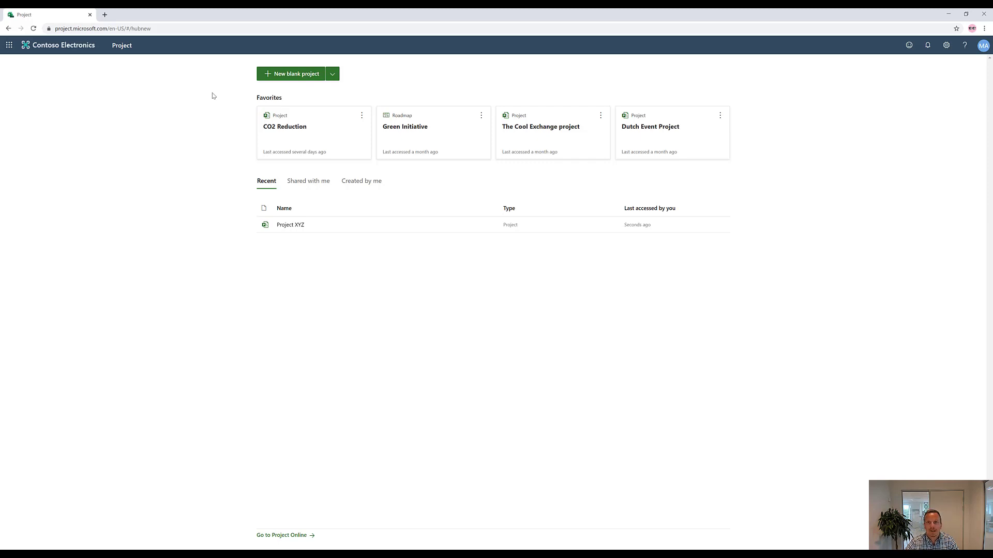
click(275, 78)
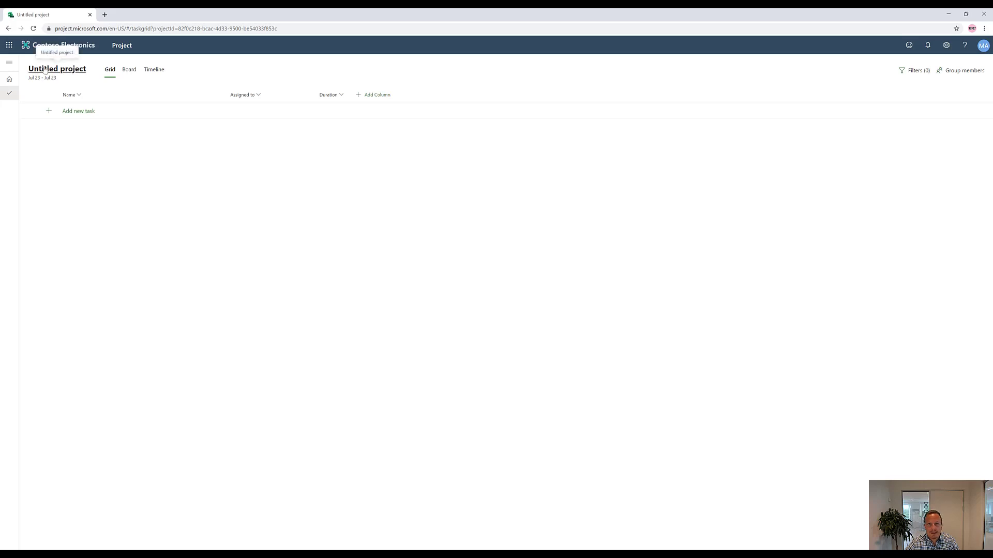
click(77, 68)
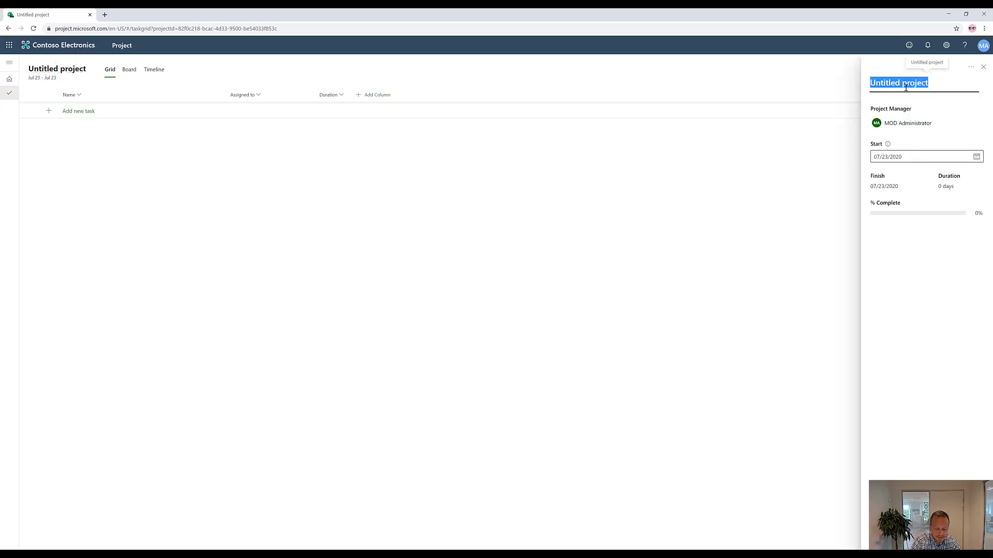
text(My demo project)
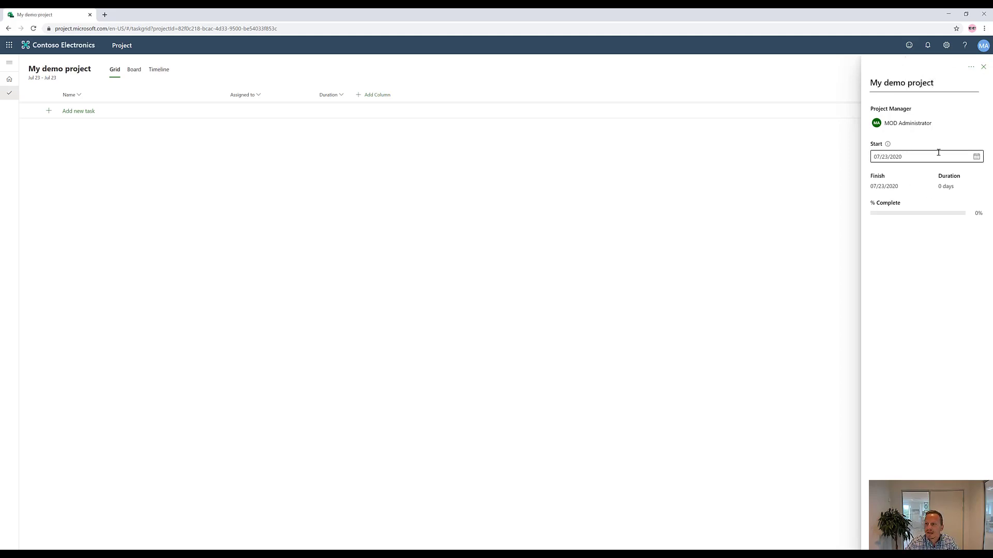
Step: Set the project's start date to 07/27/2020 and close the project details
click(976, 157)
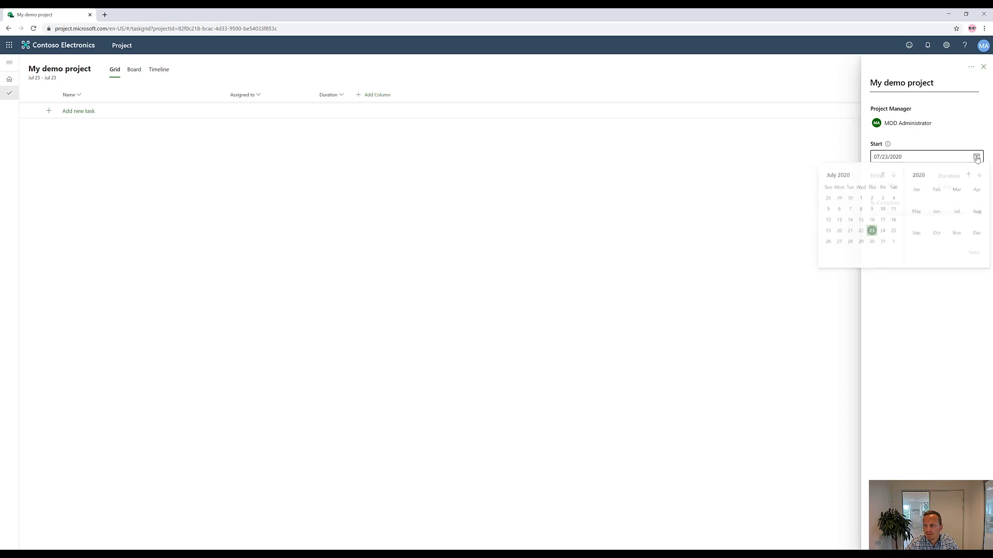
click(839, 243)
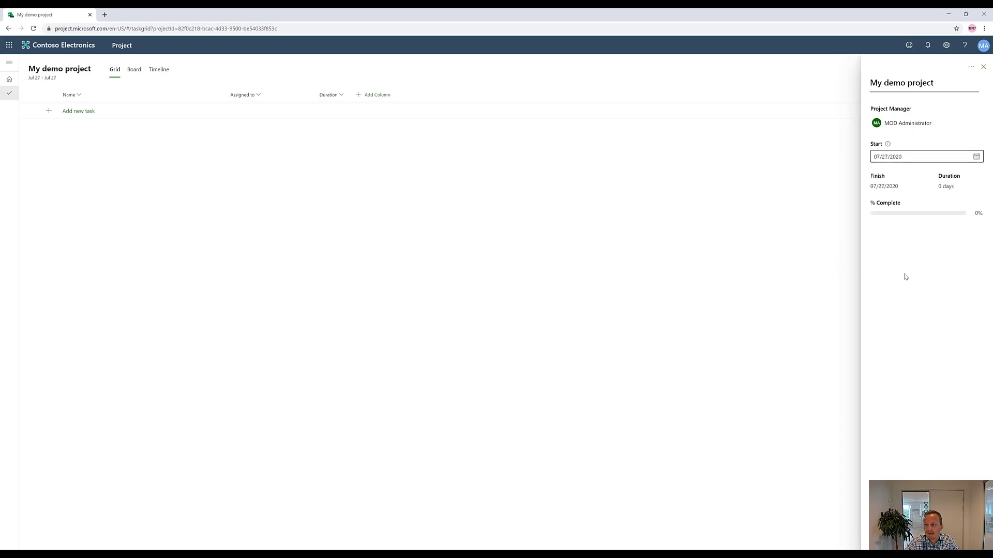
click(984, 66)
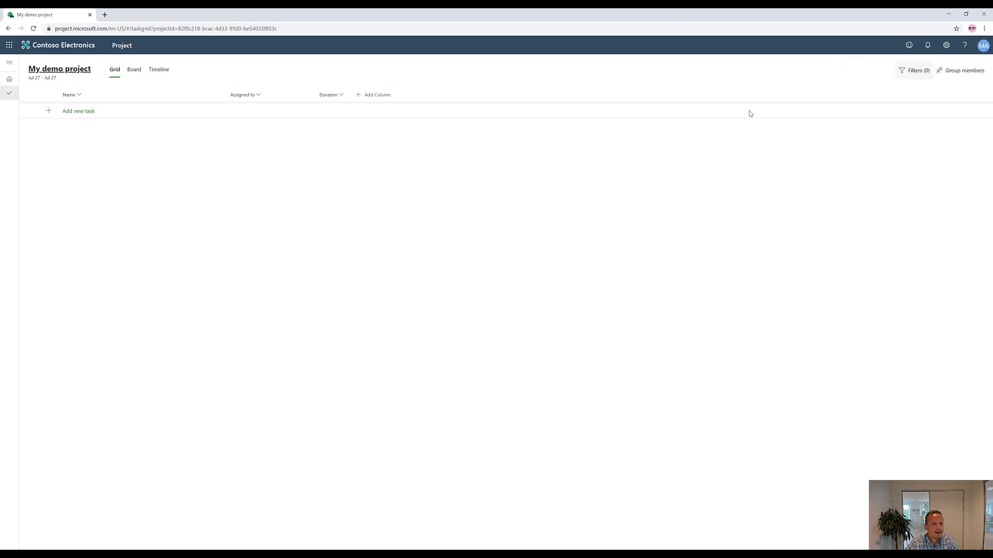
Step: Look at the project's Board and Timeline views, then return to the Grid view
click(134, 69)
click(158, 69)
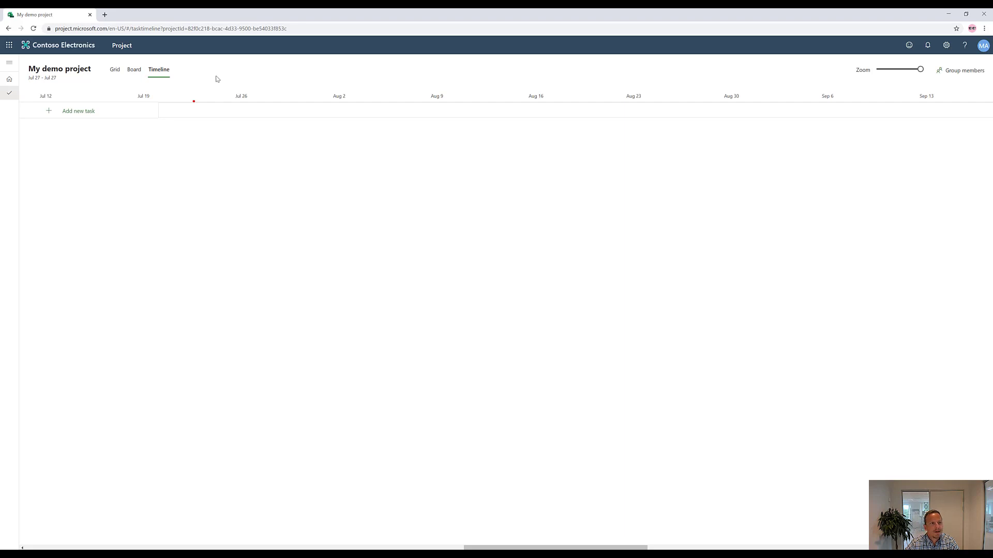
click(115, 70)
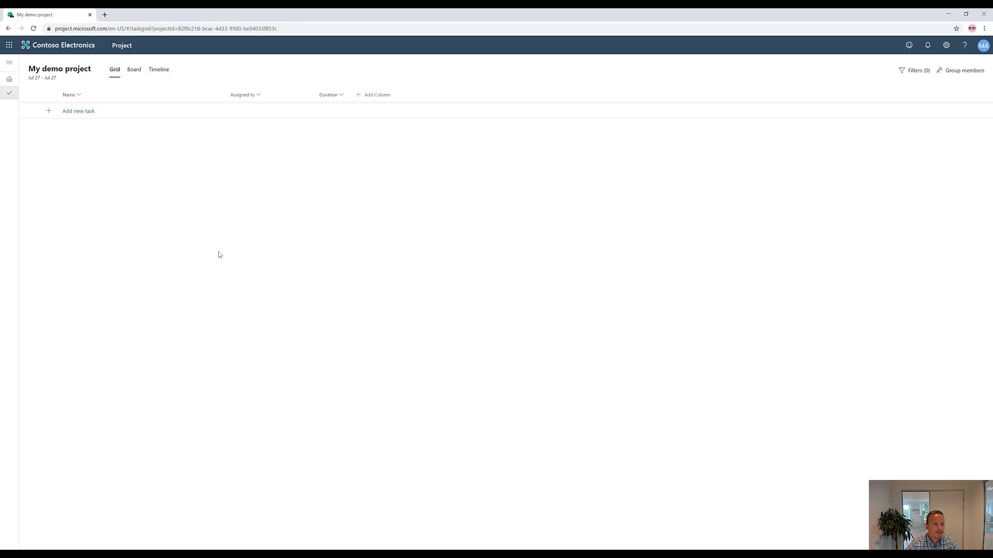
Step: Add the tasks "Phase 1", "Task A", "Task B", "Task C" and "Milestone" to the empty project grid
click(74, 115)
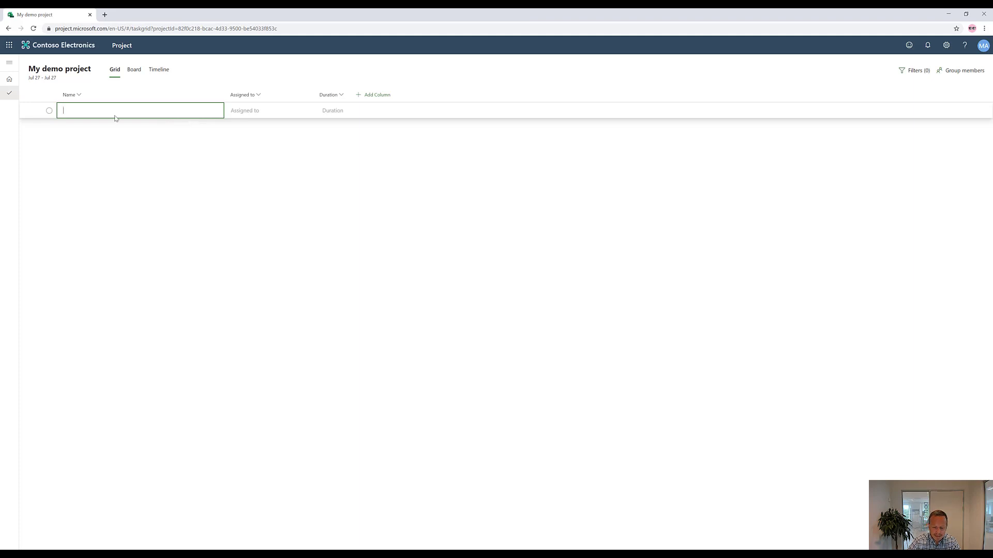
text(Phase )
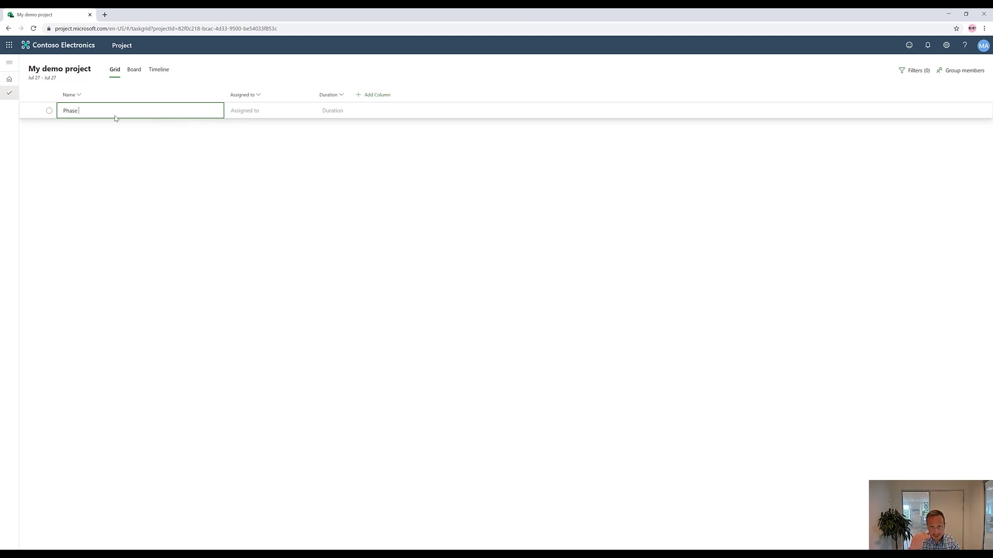
text(1)
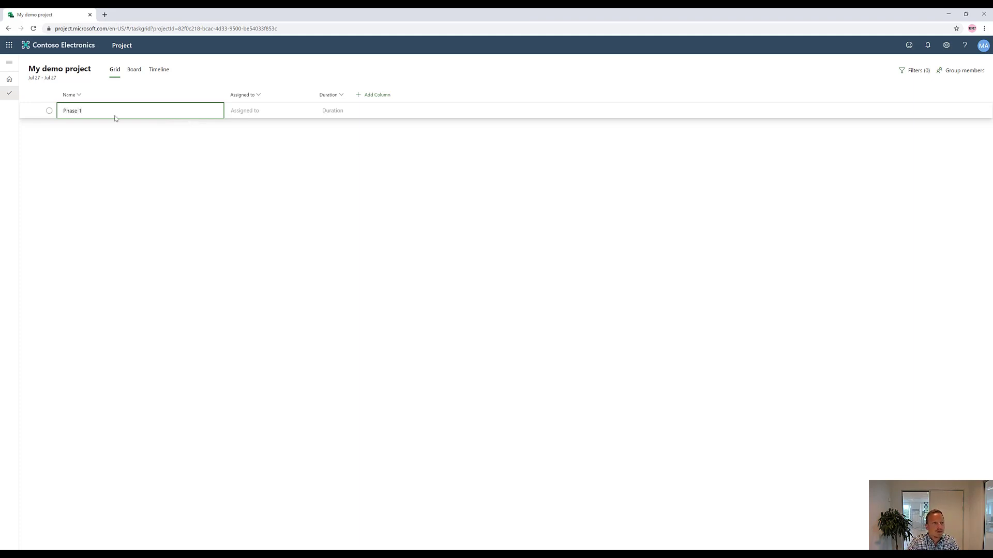
key(Return)
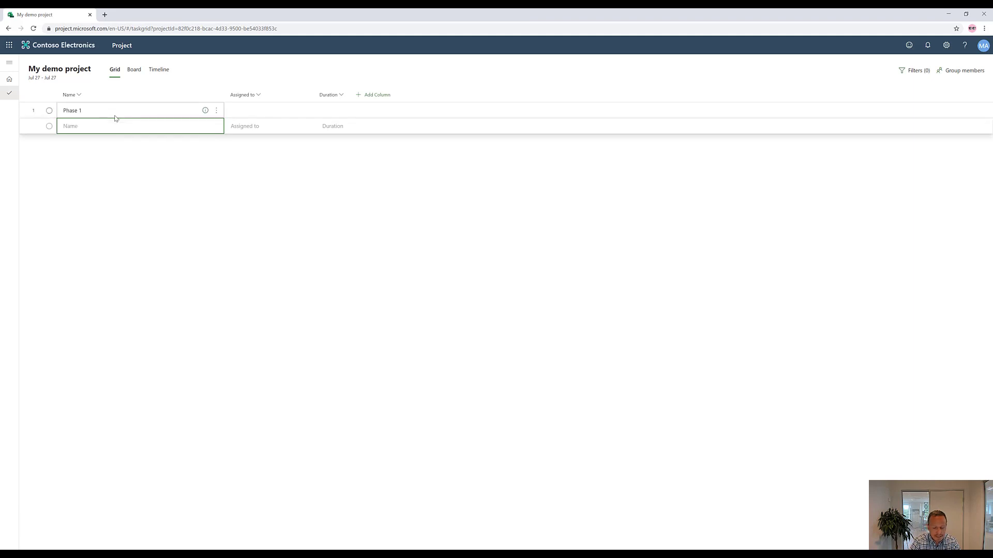
text(Task A)
key(Return)
text(Task B)
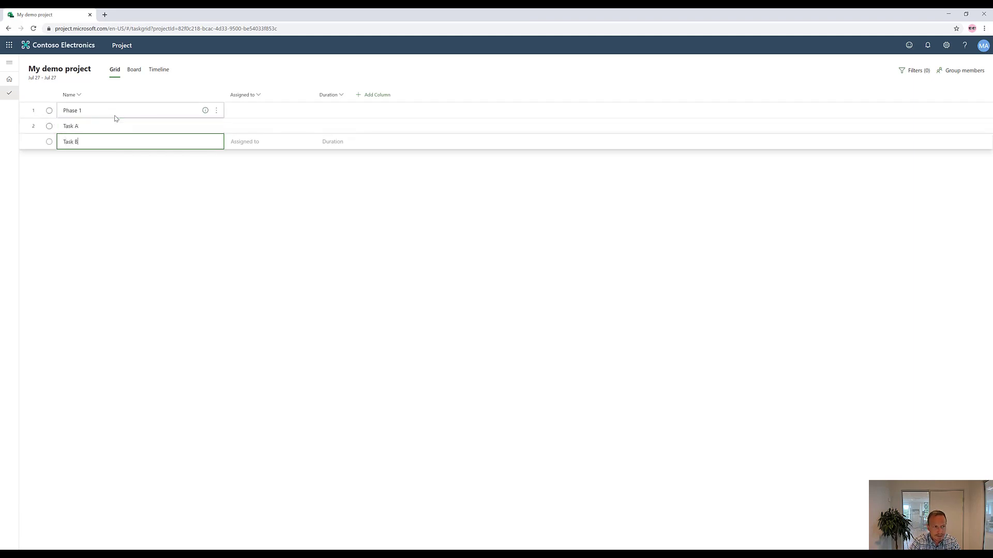
key(Return)
text(Task C)
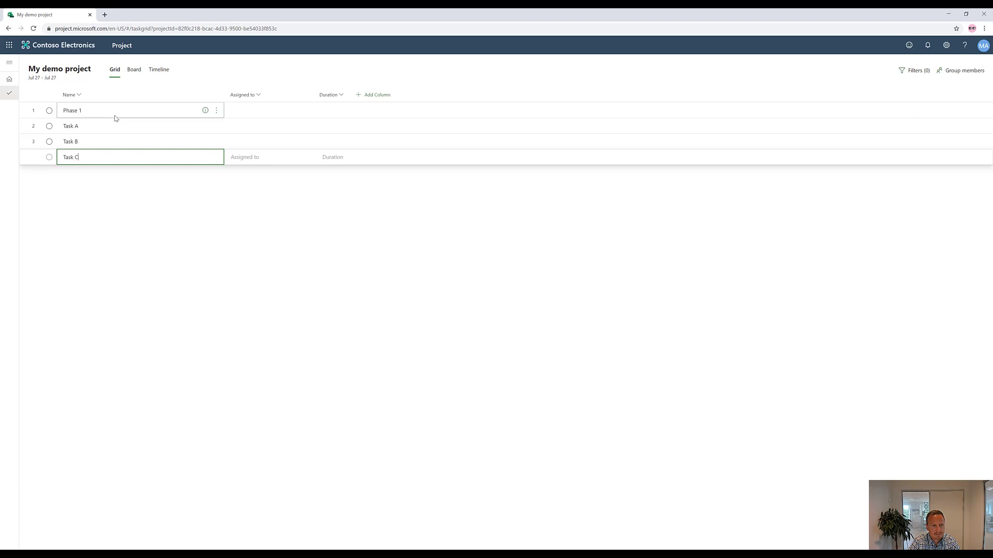
key(Return)
text(Mil)
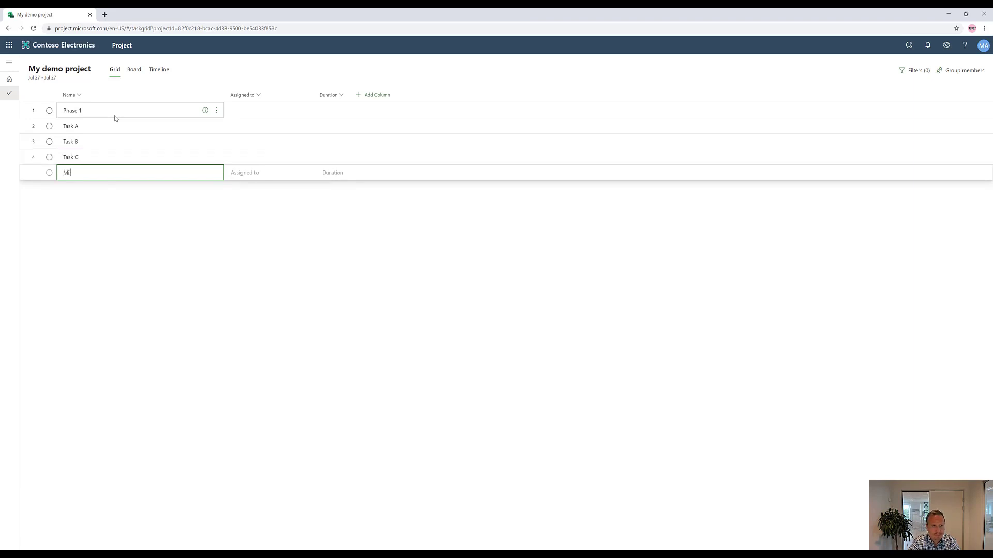
text(estone)
key(Return)
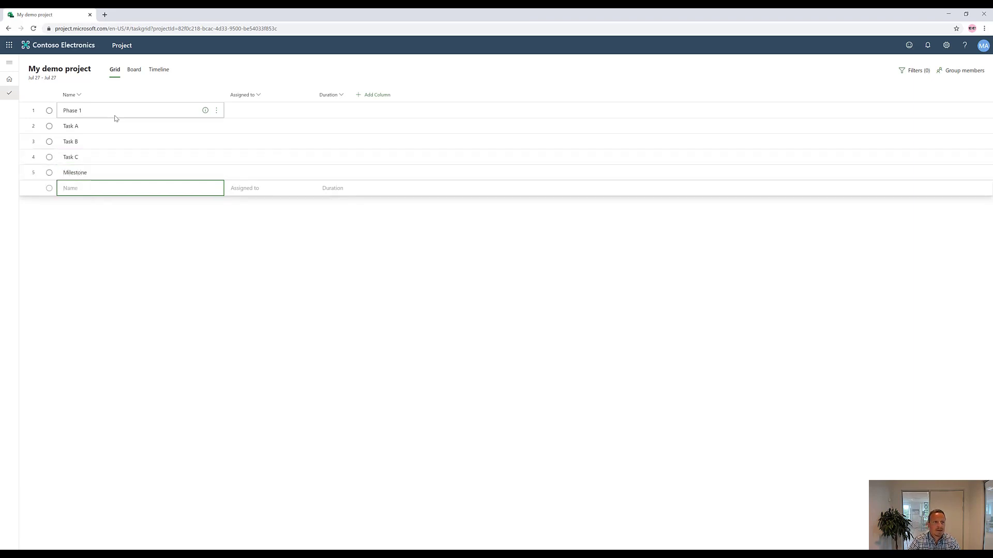
Step: Add the tasks "Phase 2", "Task D", "Task E", "Task F" and "Milestone 2" below the first milestone
text(Phase 2)
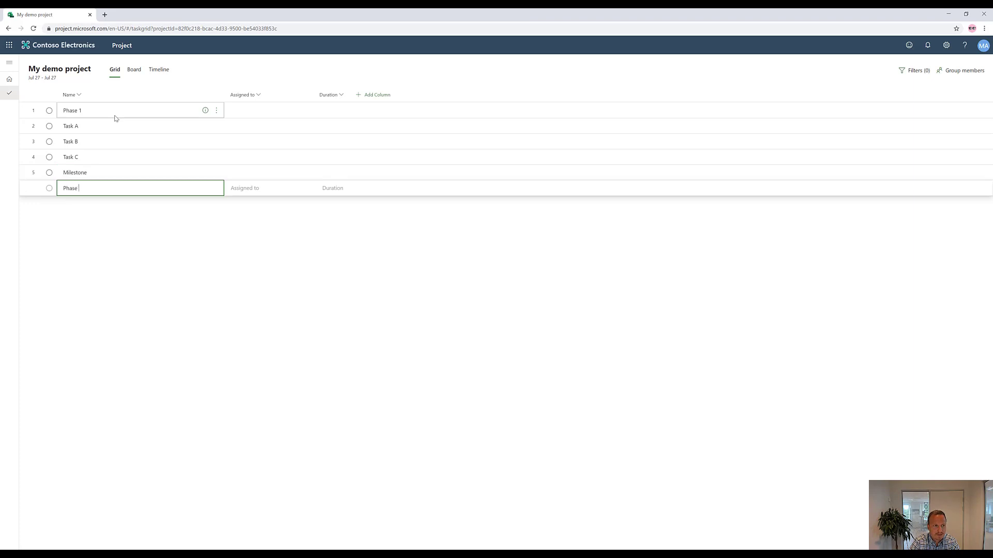
key(Return)
text(Task D)
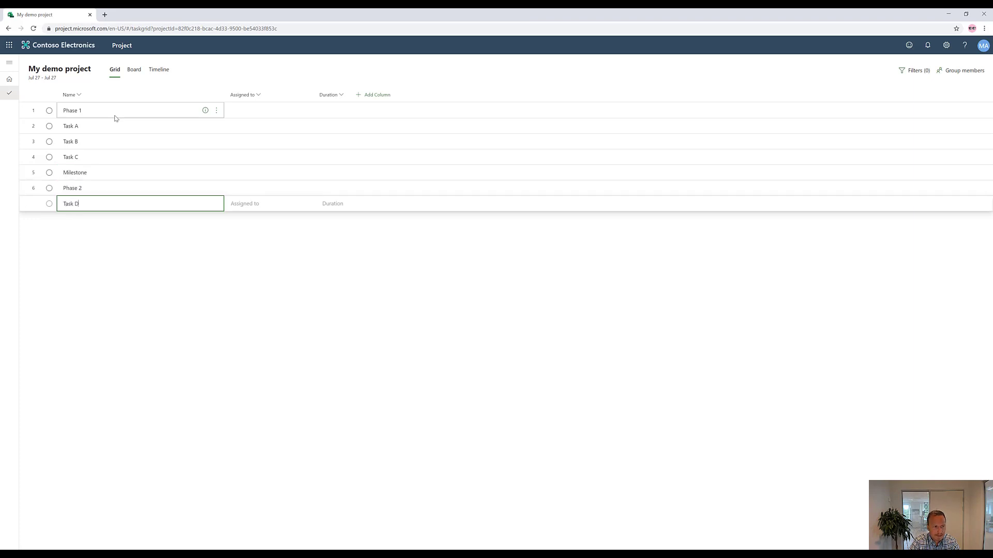
key(Return)
text(Task E)
key(Return)
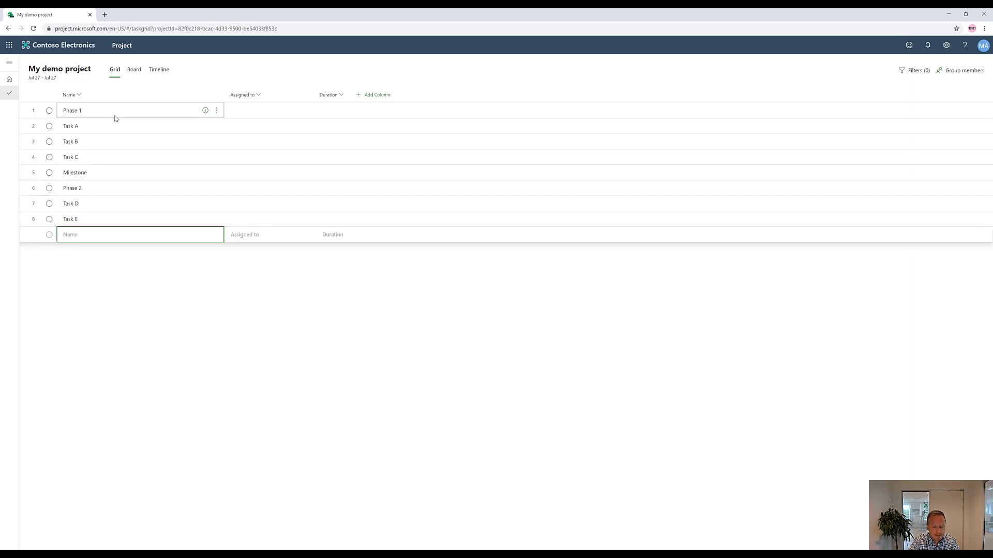
text(Task F)
key(Return)
text(Milestone )
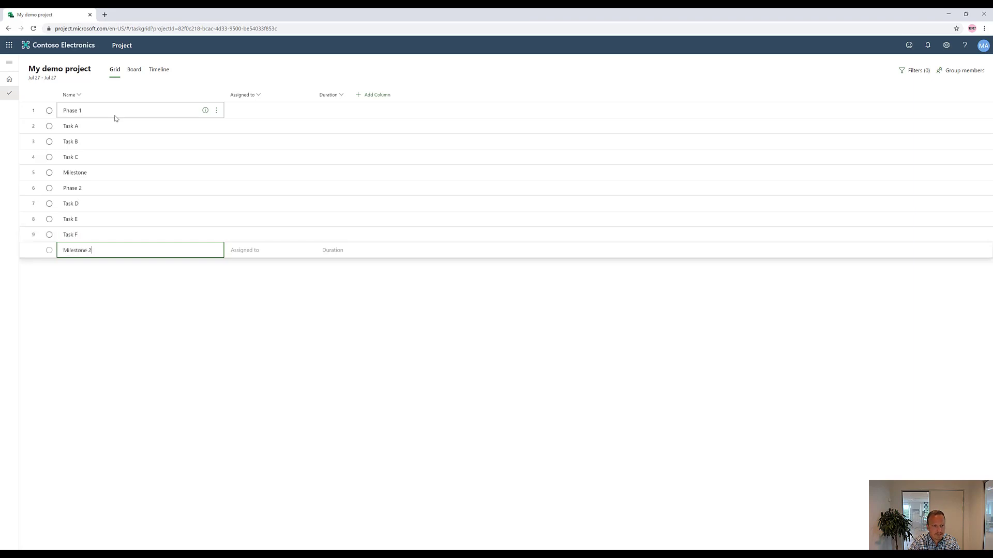
text(2)
key(Return)
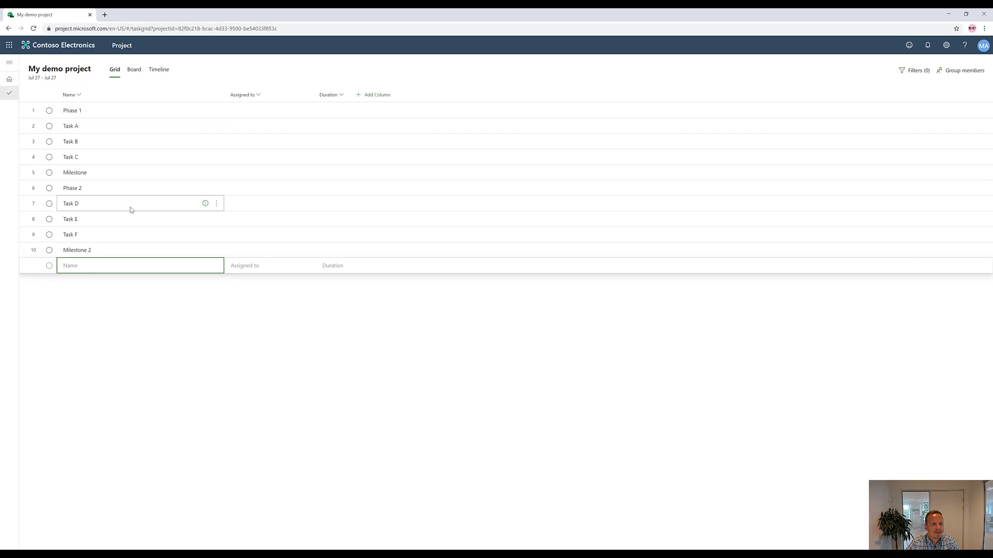
Step: Indent Task A, Task B, Task C and Milestone together as subtasks of Phase 1
click(131, 207)
click(98, 127)
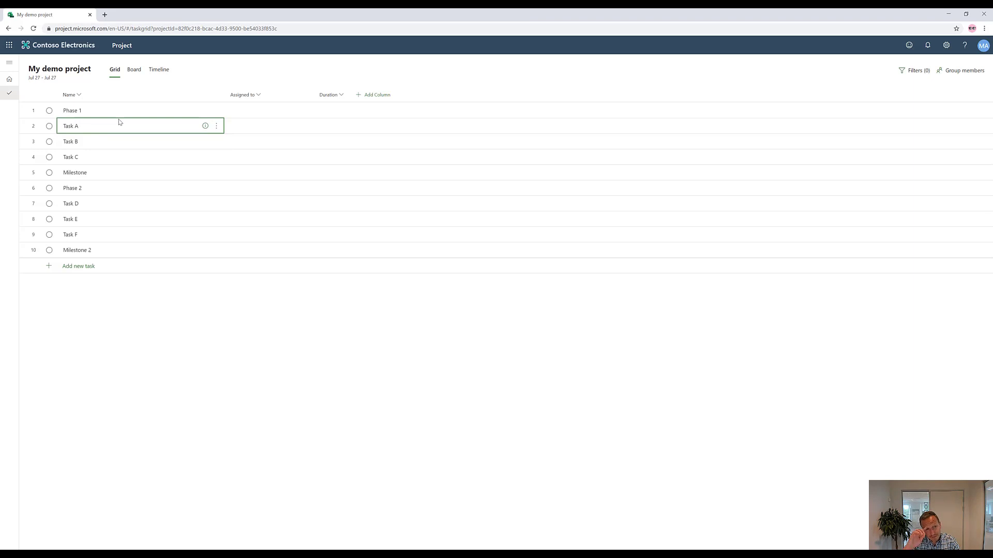
key(shift+Down)
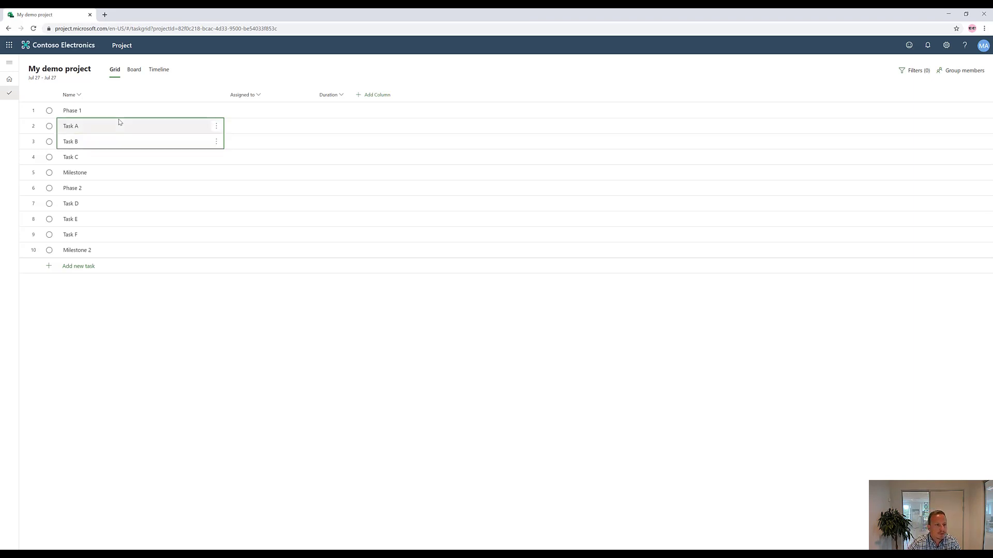
key(shift+Down)
key(shift+Down)
key(alt+shift+Right)
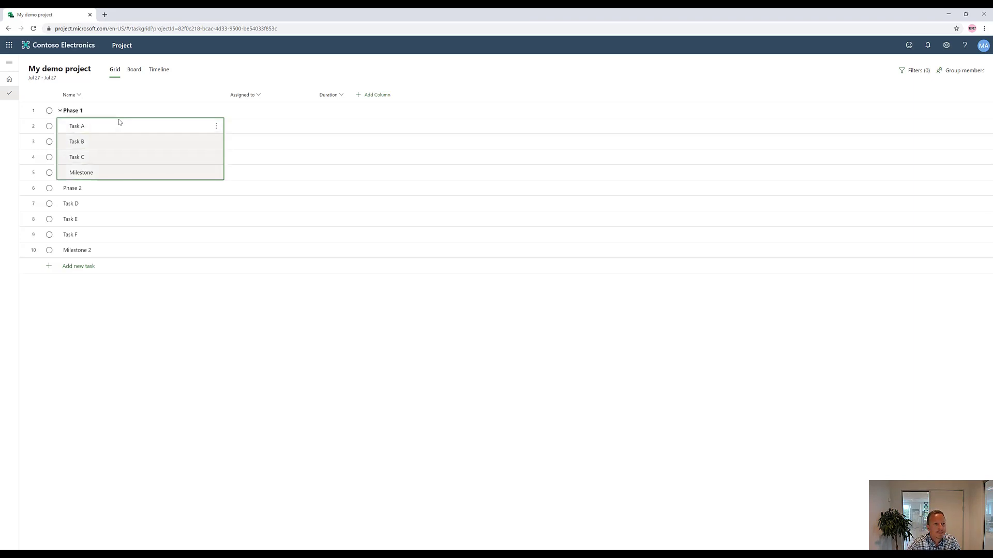
Step: Indent Task D, Task E, Task F and Milestone 2 together as subtasks of Phase 2
key(Down)
key(Down)
key(Down)
key(Down)
key(Down)
key(shift+Down)
key(shift+Down)
key(shift+Down)
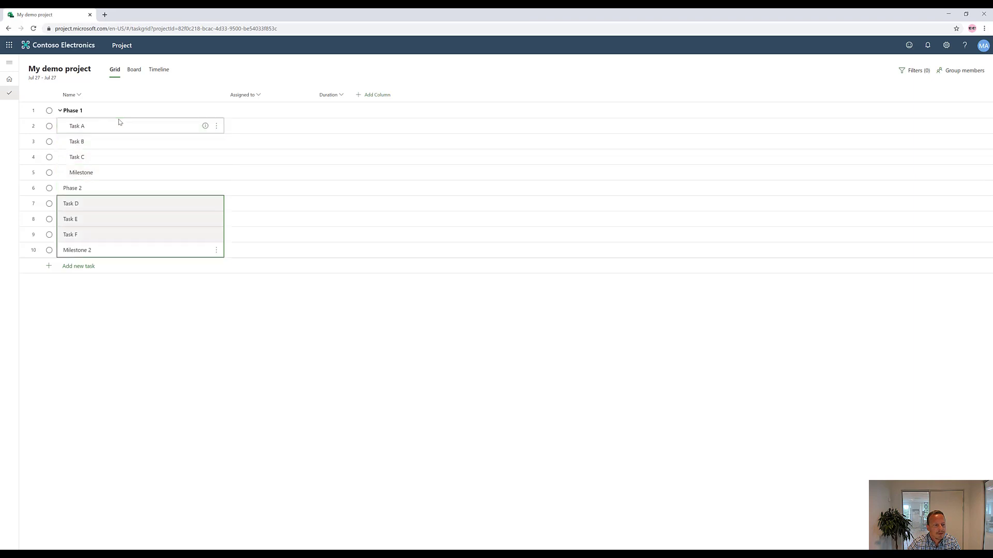
key(alt+shift+Right)
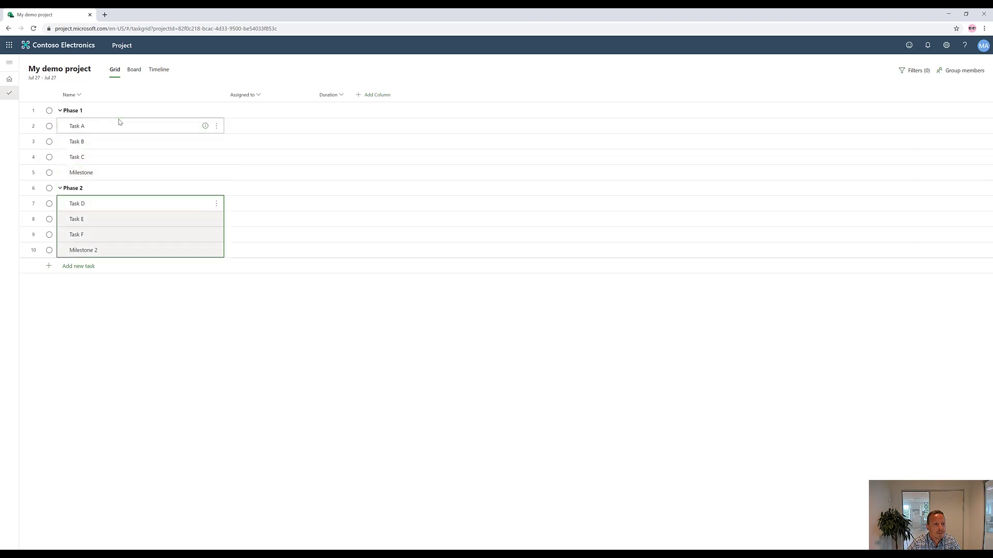
Step: Collapse the Phase 1 and Phase 2 summary tasks and expand both again to check the outline
click(61, 111)
click(60, 126)
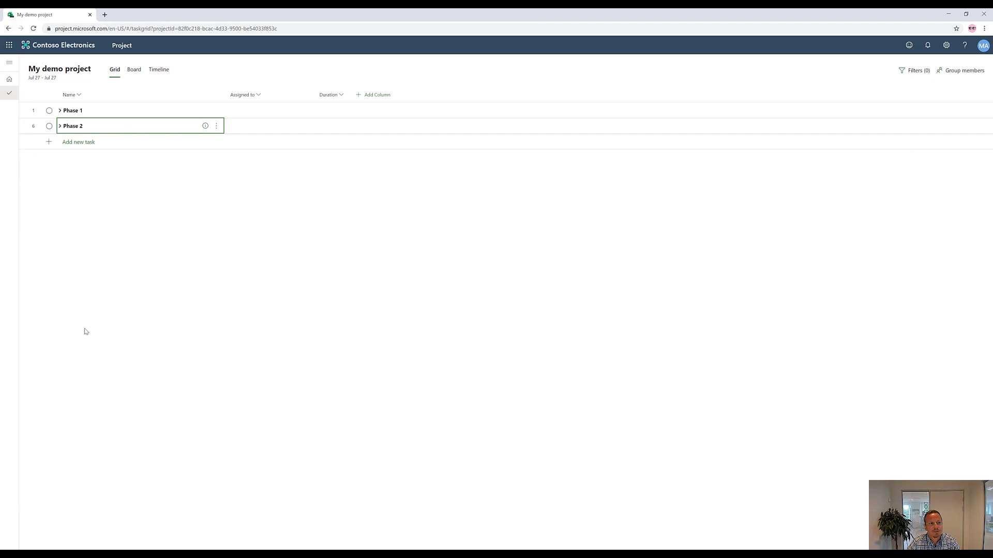
click(60, 110)
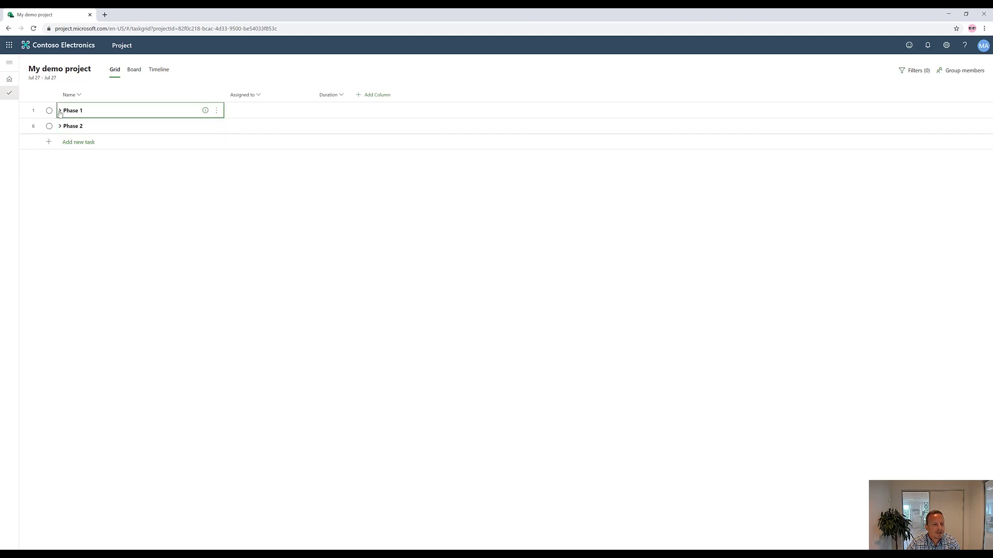
click(60, 187)
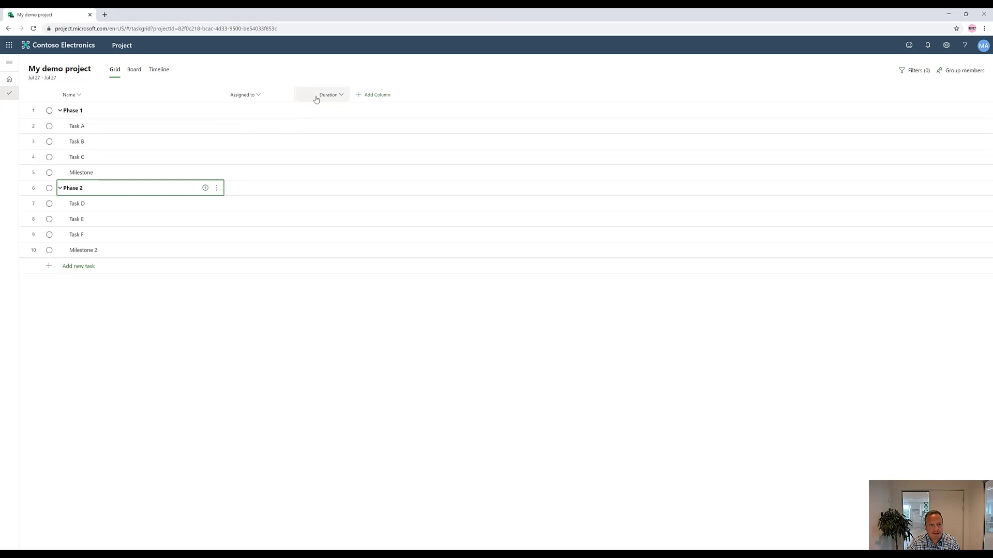
Step: Add the Start, Finish and Effort columns to the task grid after Duration
click(367, 98)
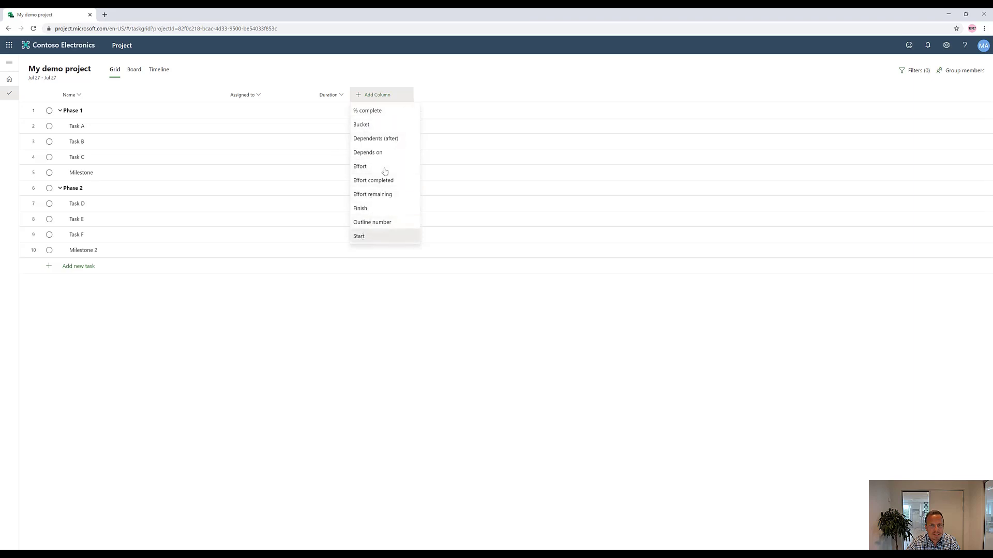
click(362, 236)
click(443, 95)
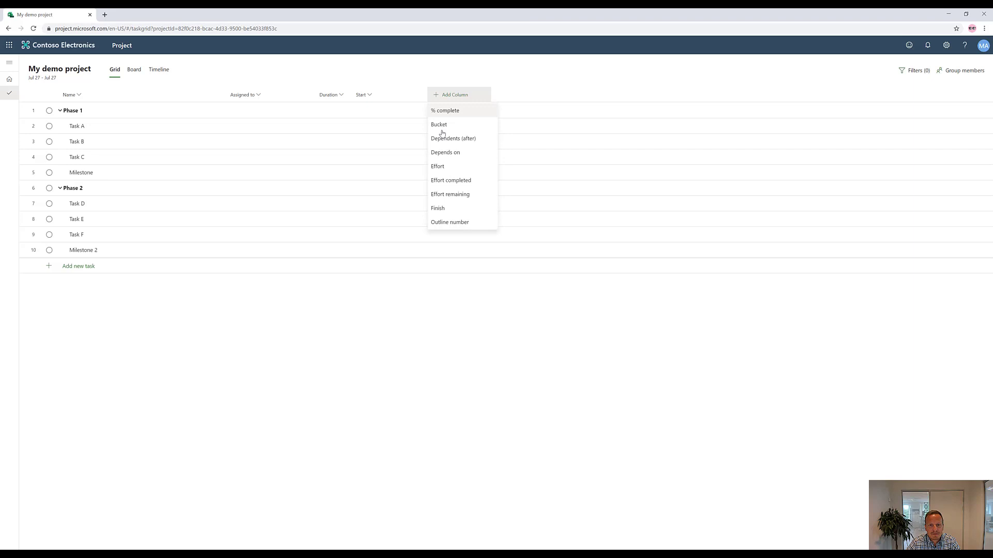
click(437, 208)
click(520, 98)
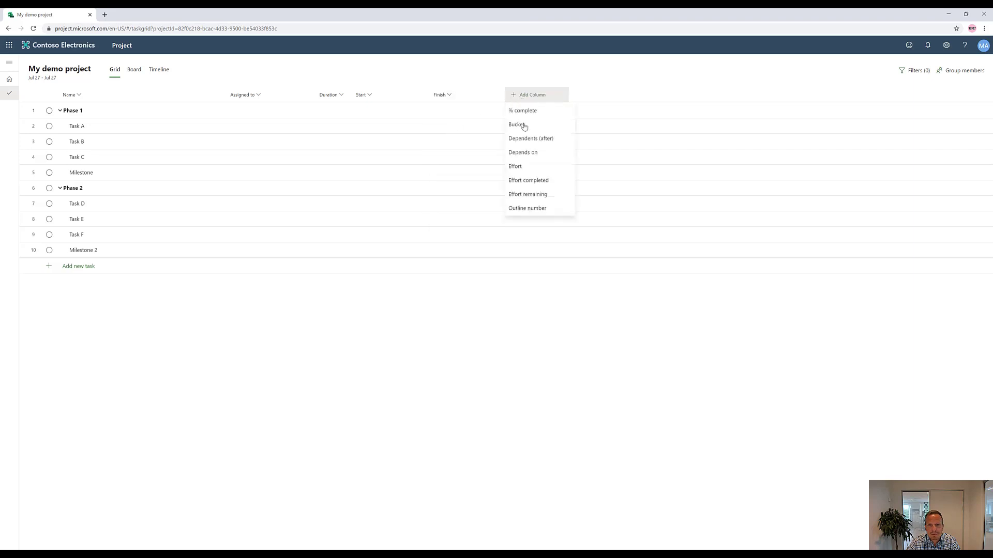
click(522, 168)
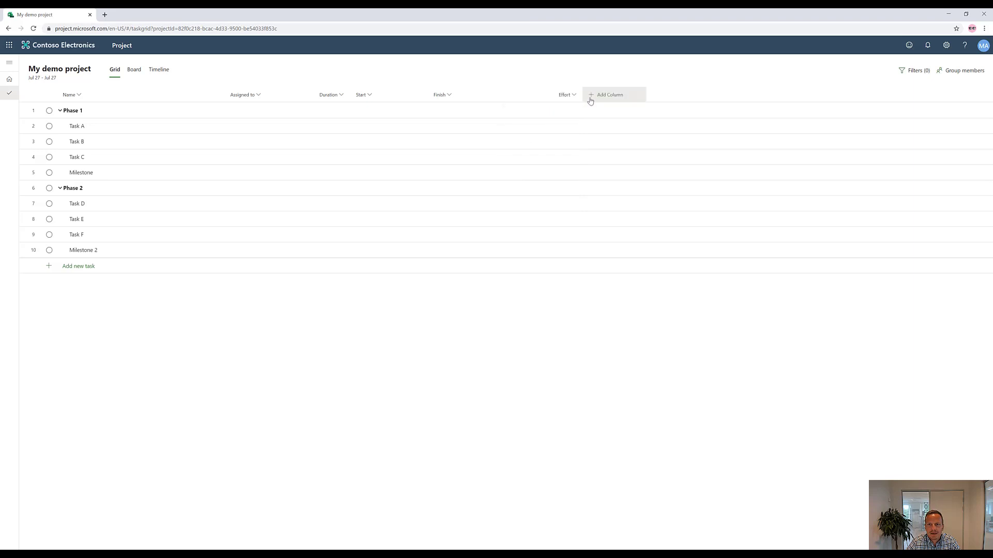
Step: Add the % complete and Bucket columns to the task grid after Effort
click(589, 96)
click(595, 112)
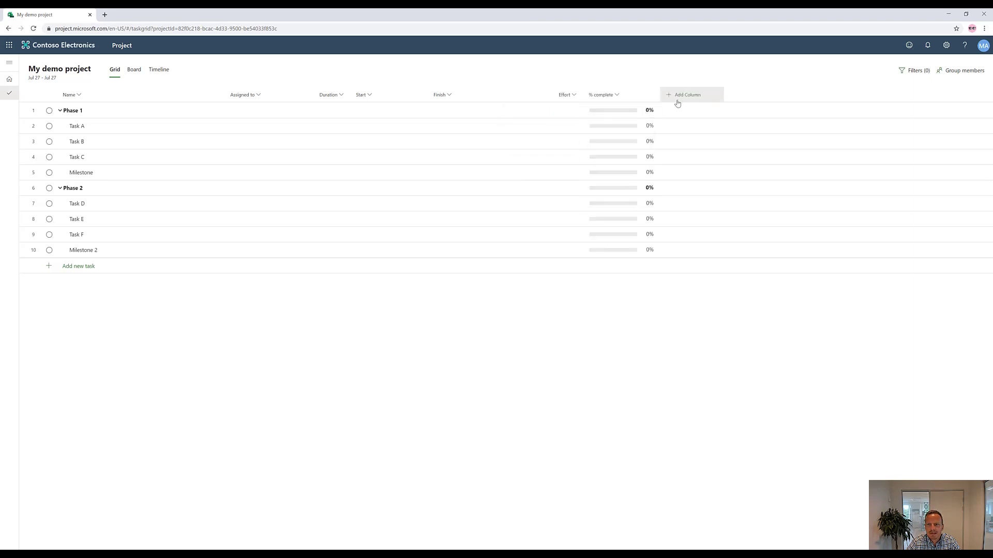
click(681, 98)
click(692, 106)
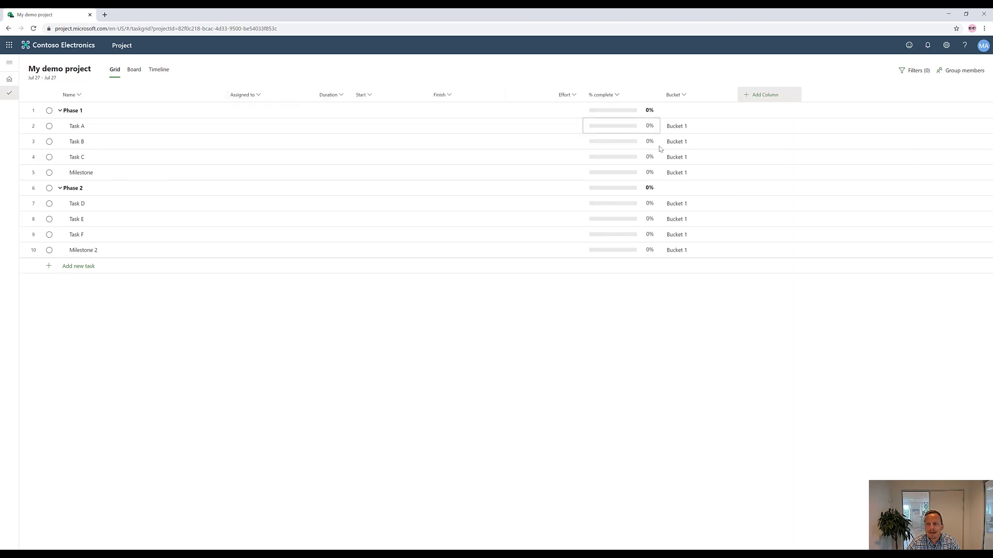
click(756, 102)
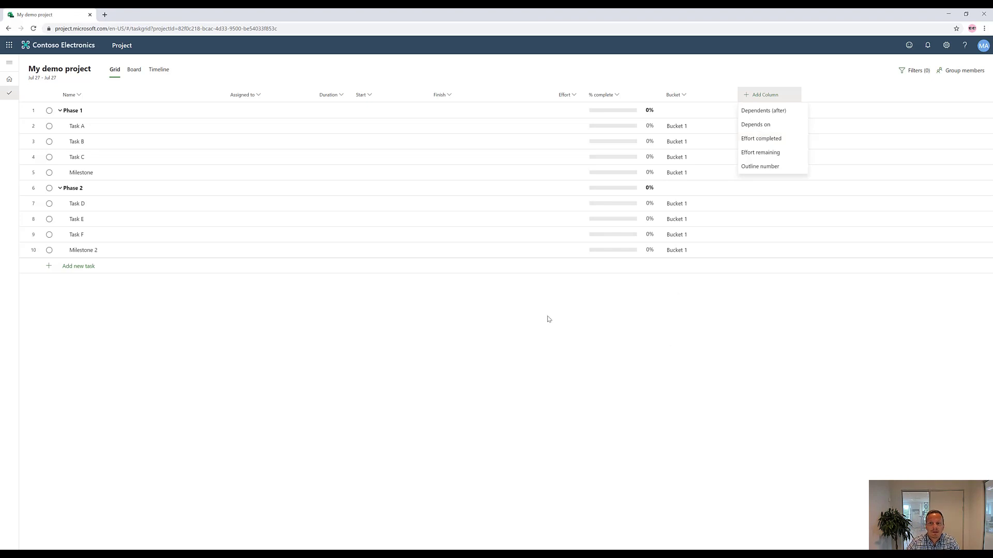
click(524, 331)
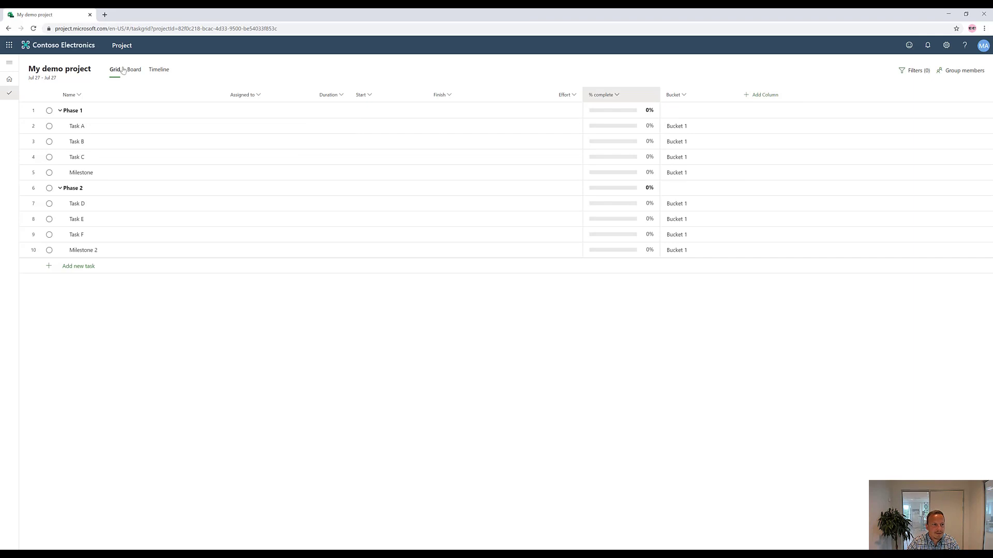
Step: Find MOD Administrator among the team resources and assign that account to Task A
click(95, 129)
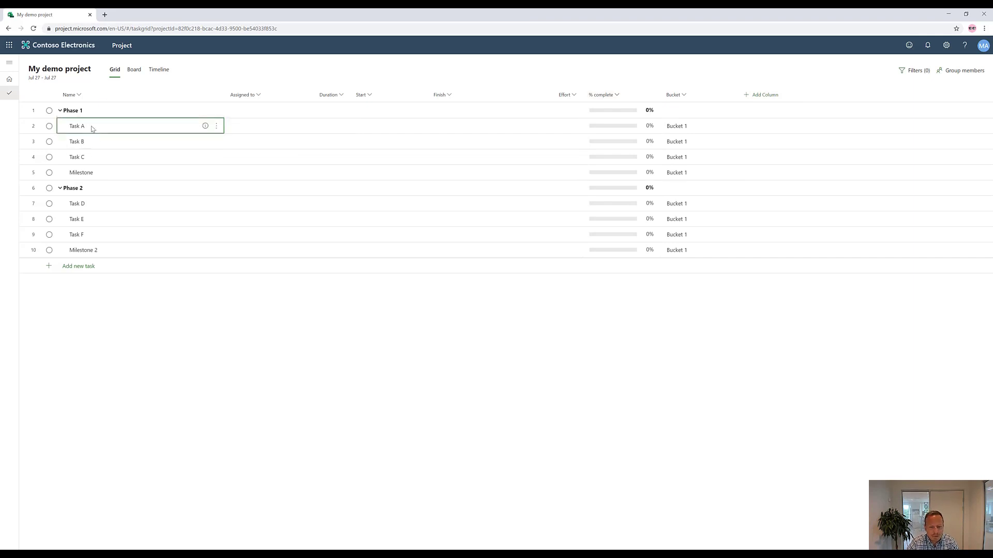
click(251, 129)
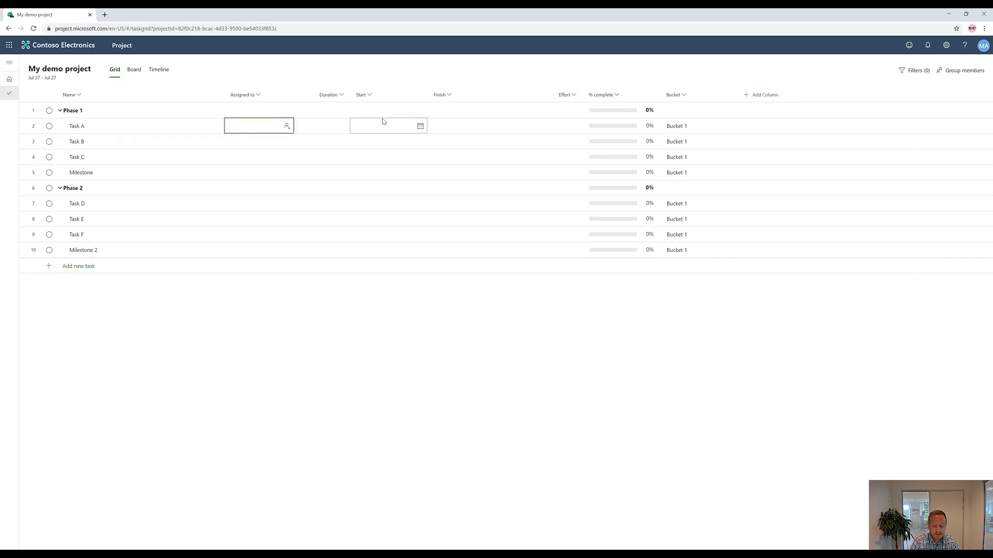
click(287, 126)
text(pk)
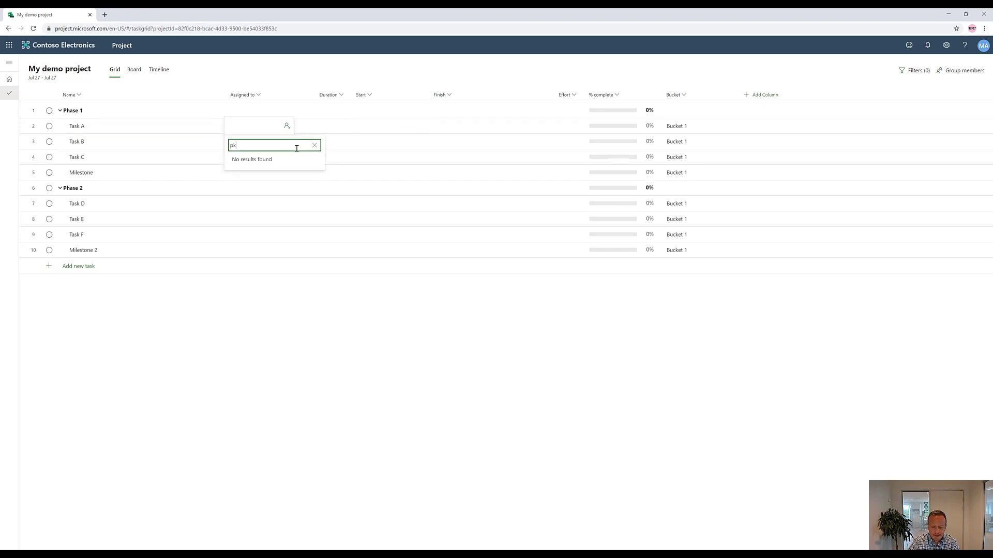
key(BackSpace)
key(BackSpace)
text(mod)
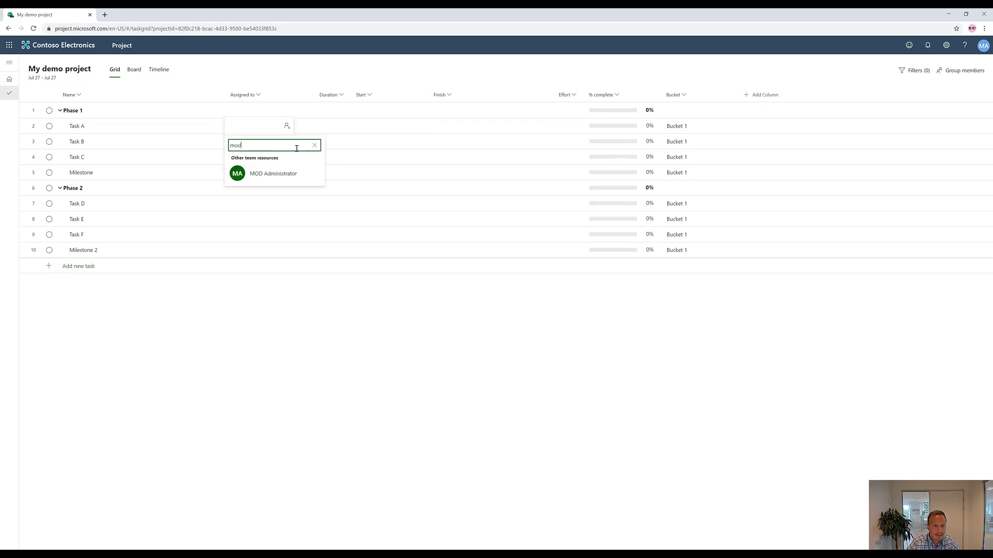
click(283, 177)
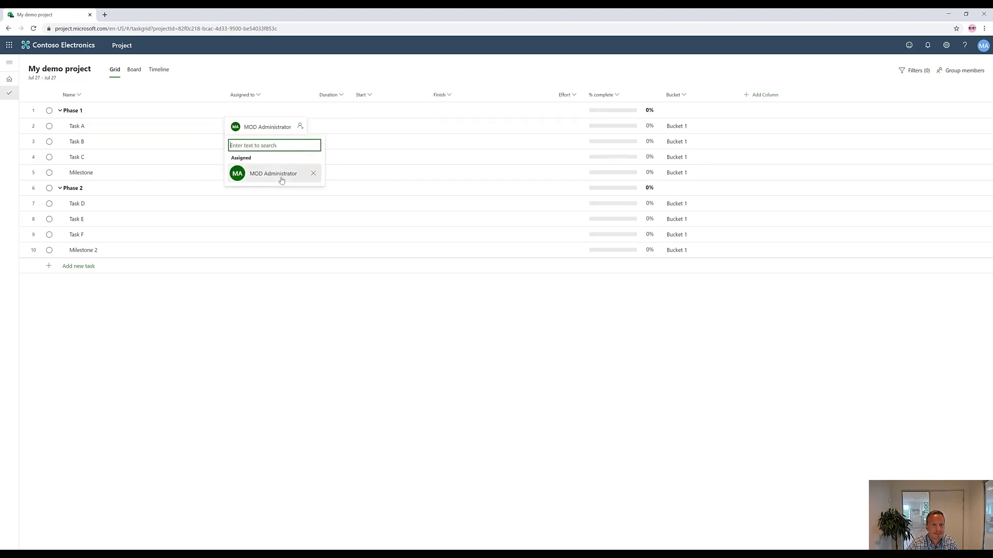
Step: Set the duration of Task A to 40 days
click(344, 126)
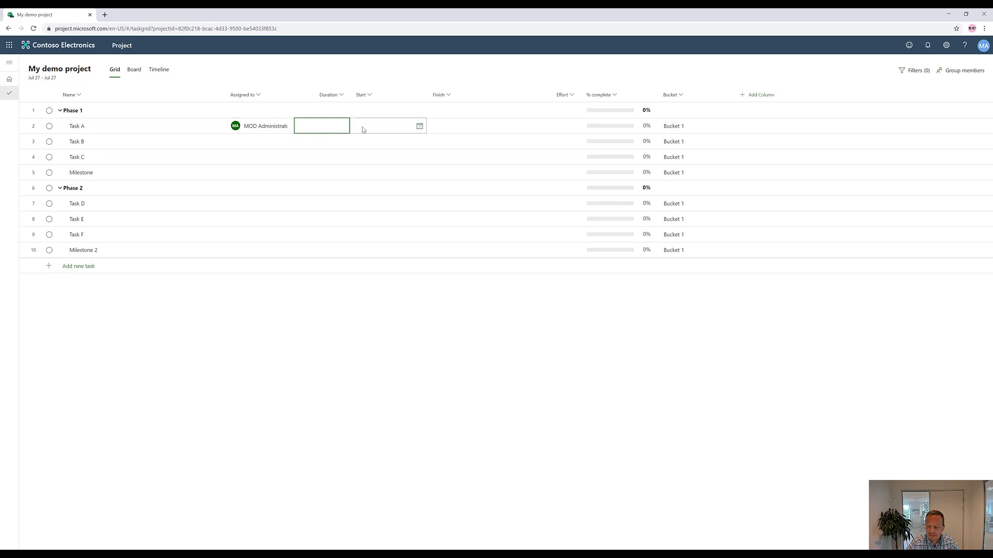
text(40)
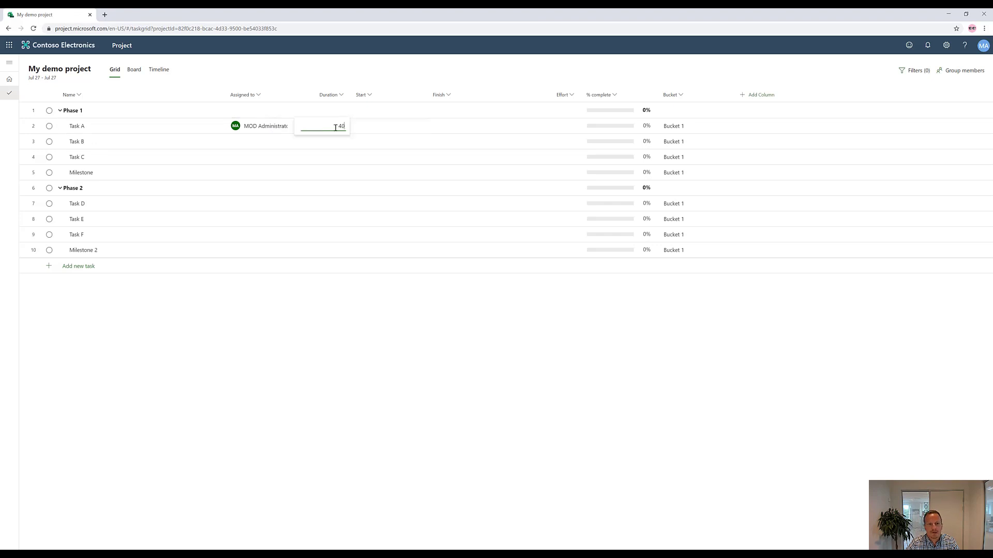
key(Tab)
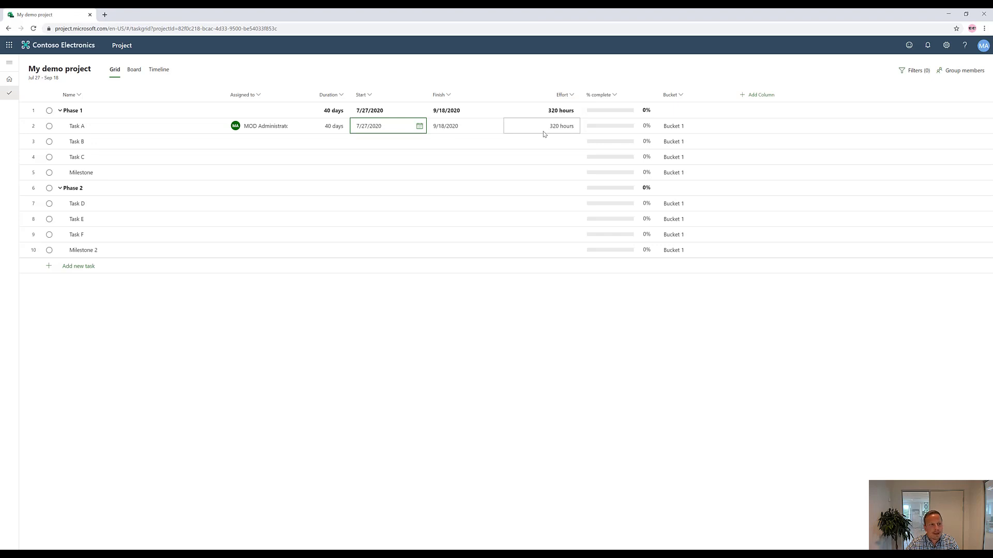
Step: Assign Task B to MOD Administrator and set its effort to 10 hours
click(102, 144)
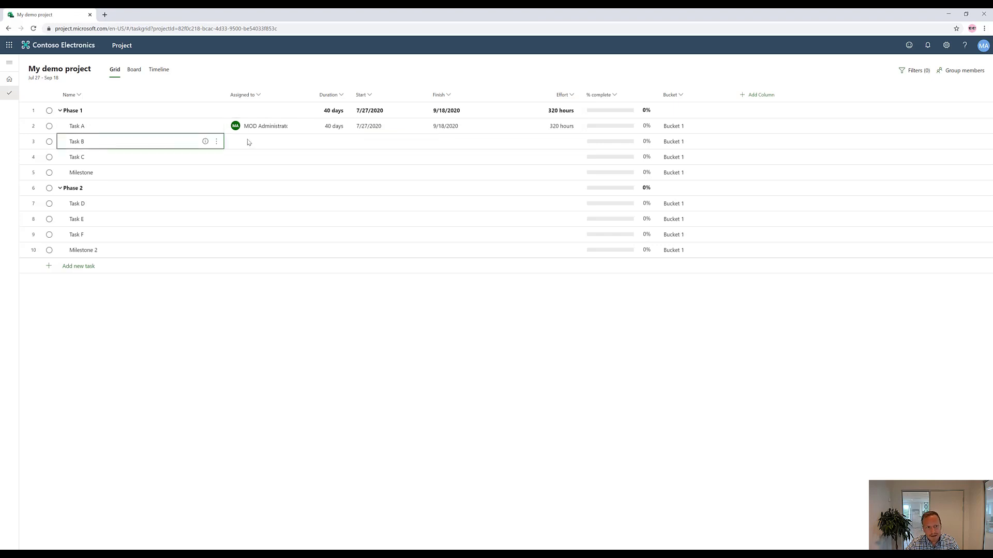
click(264, 143)
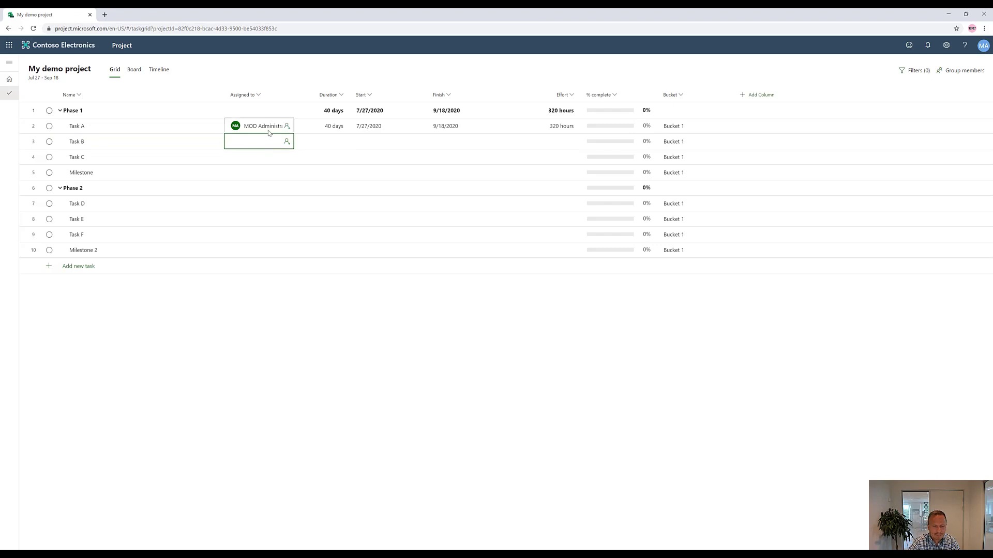
text(mod)
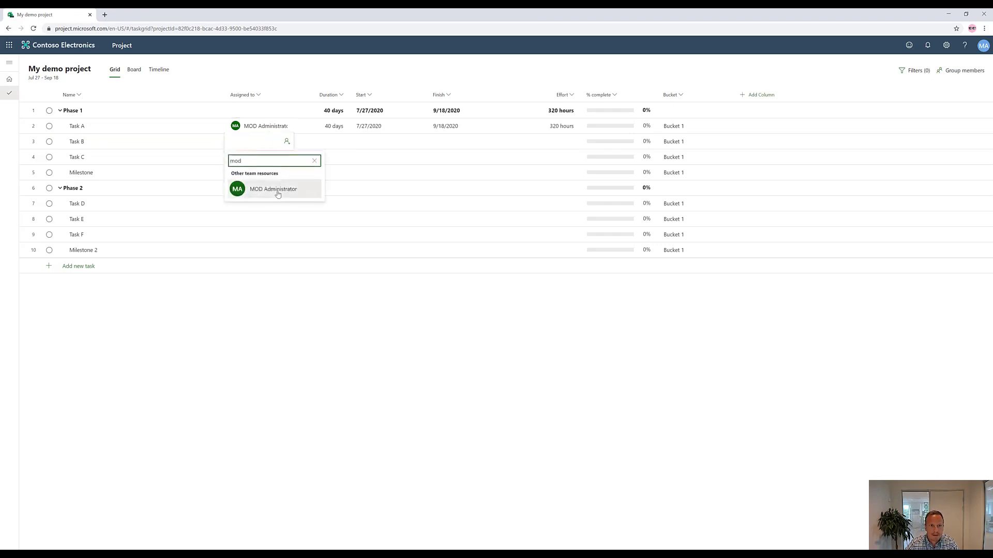
click(277, 190)
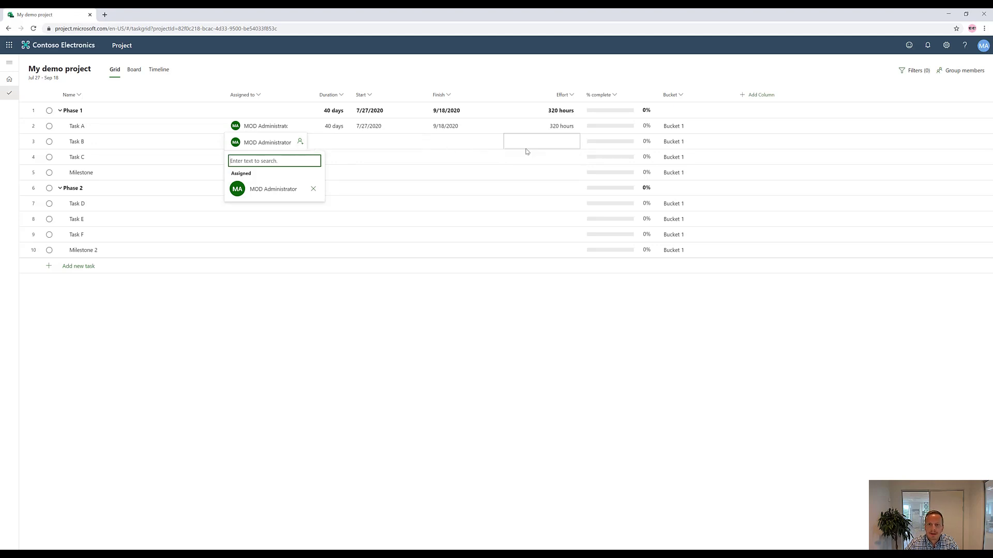
click(542, 145)
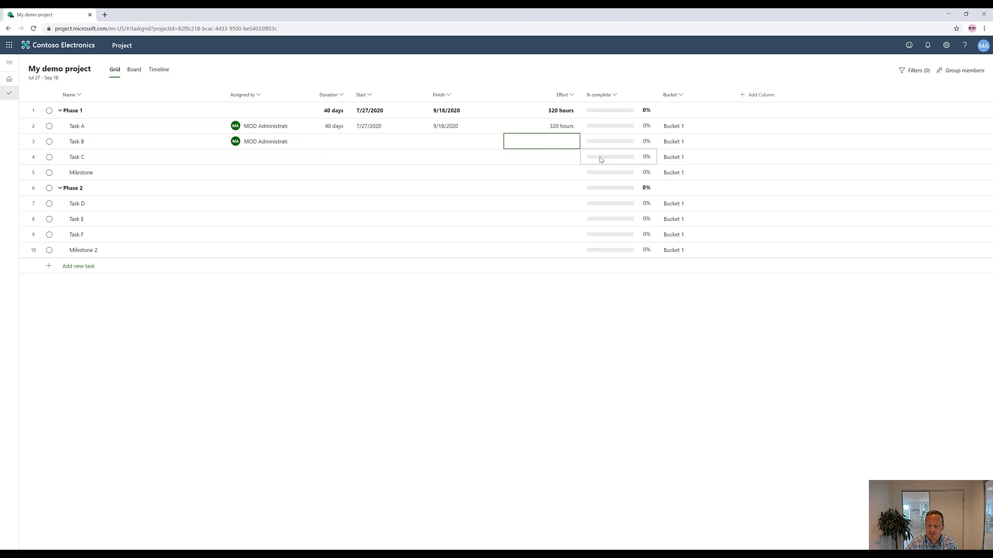
text(10)
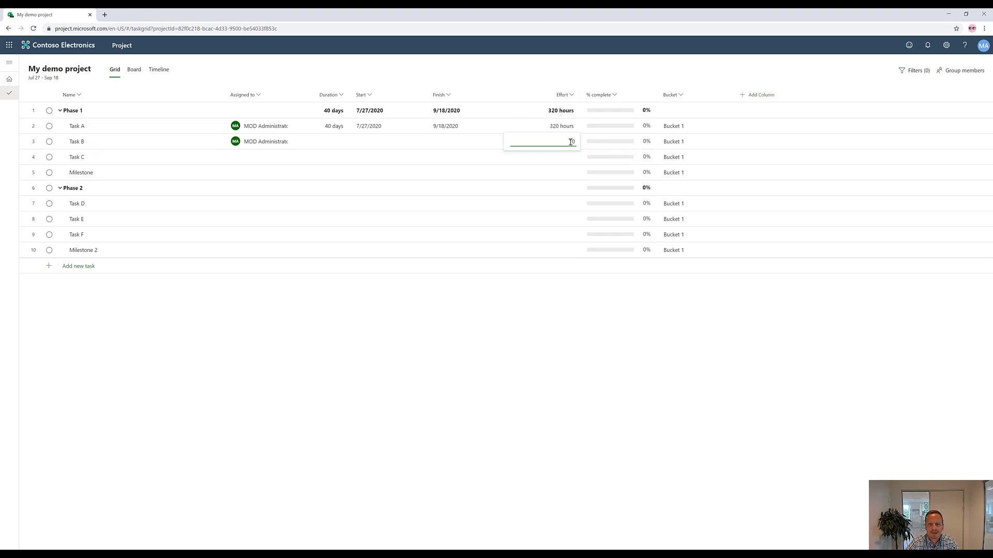
click(337, 144)
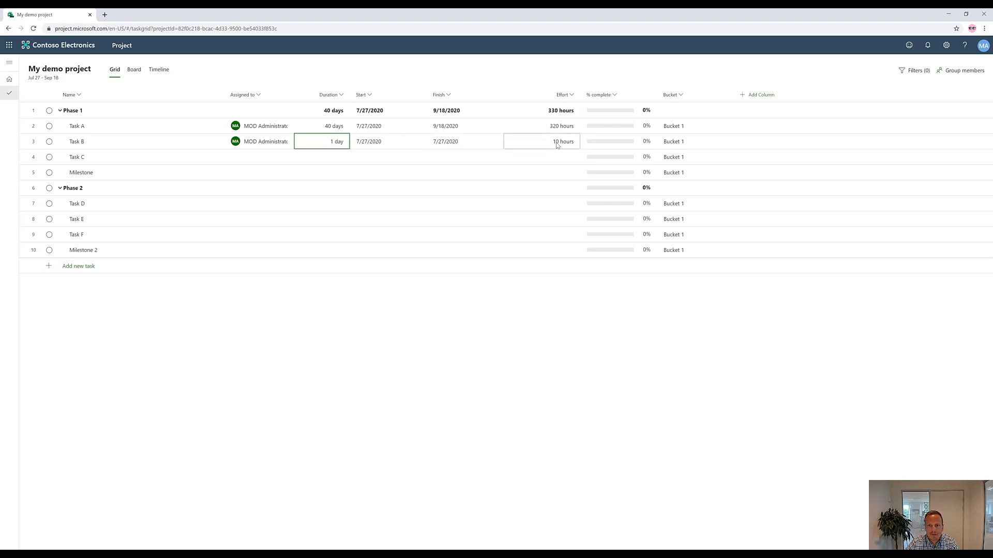
Step: Set Task B's duration to 5 days and enter 10 hours as its effort
click(333, 144)
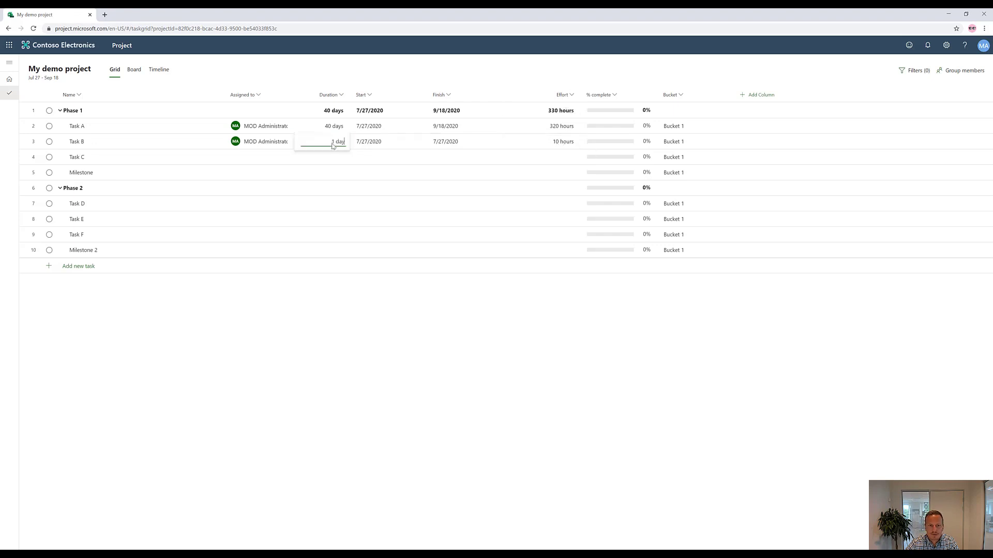
triple_click(333, 144)
text(5)
key(Tab)
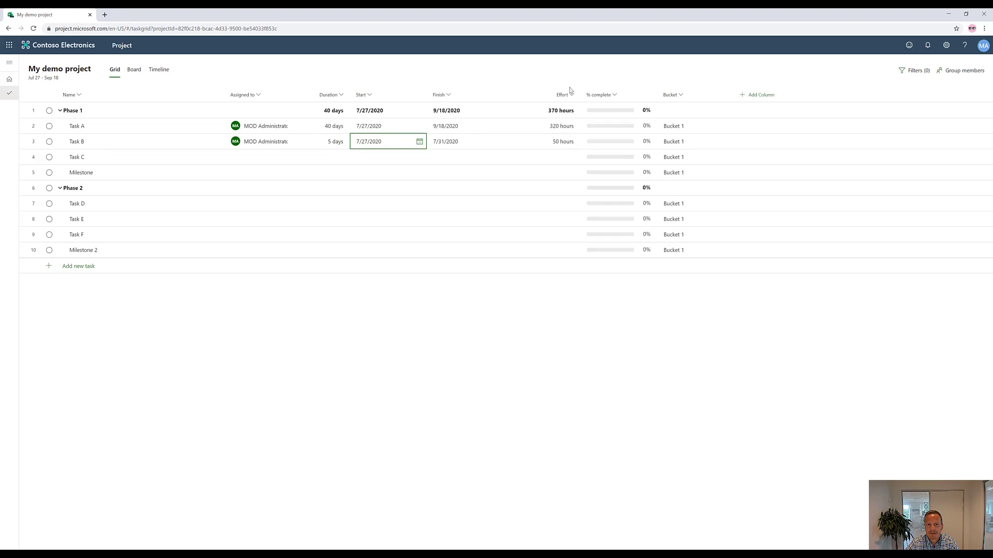
click(555, 144)
text(10)
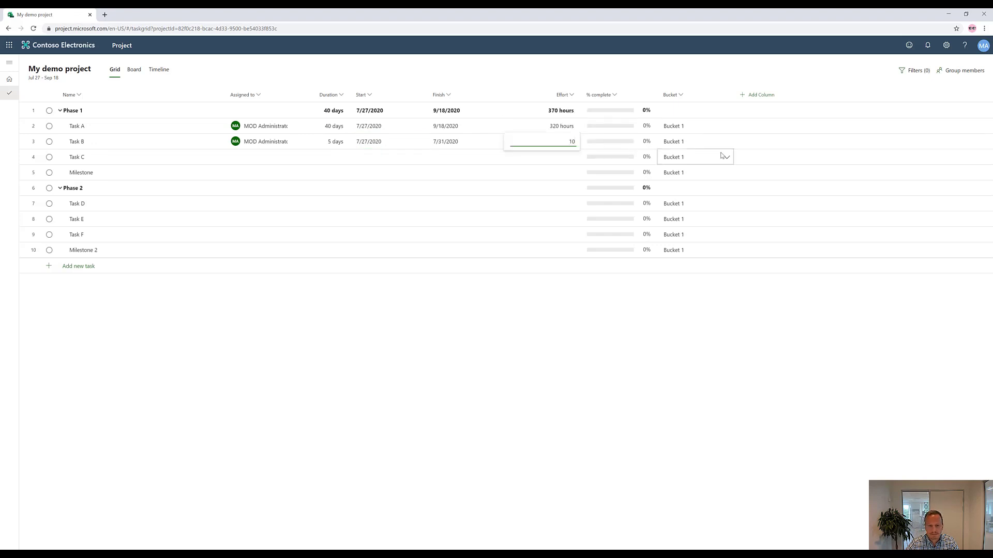
key(Tab)
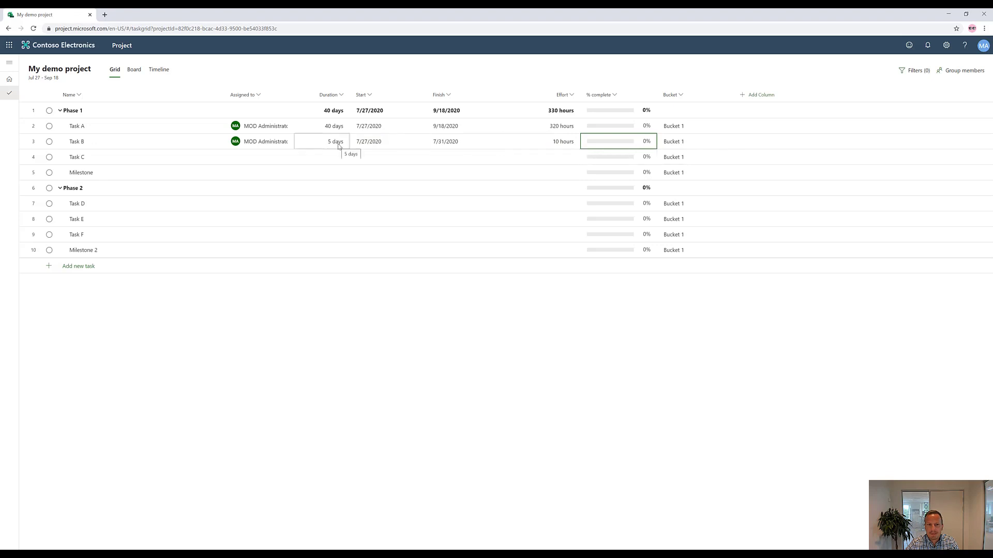
Step: Set Task B's duration to 10 days and its effort to 10 hours
click(339, 145)
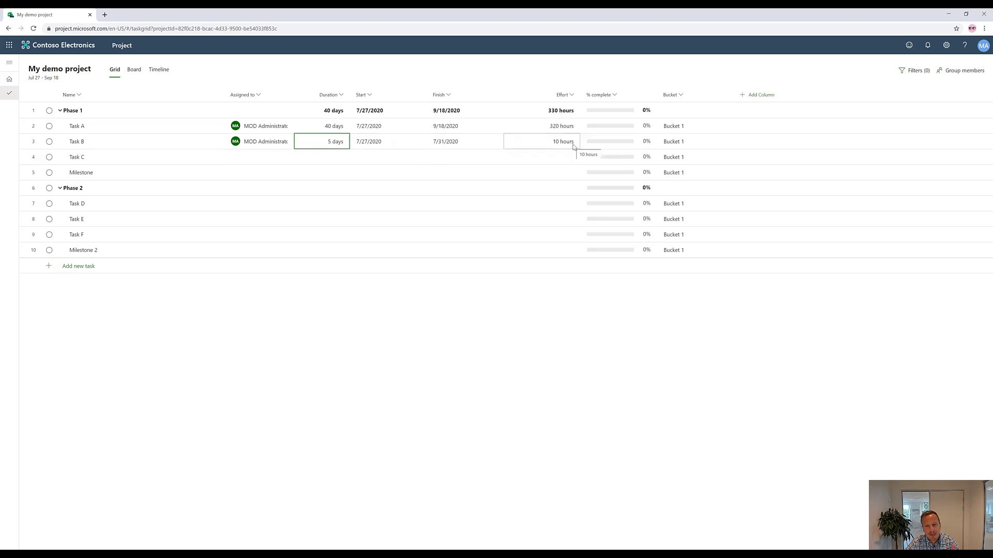
click(333, 144)
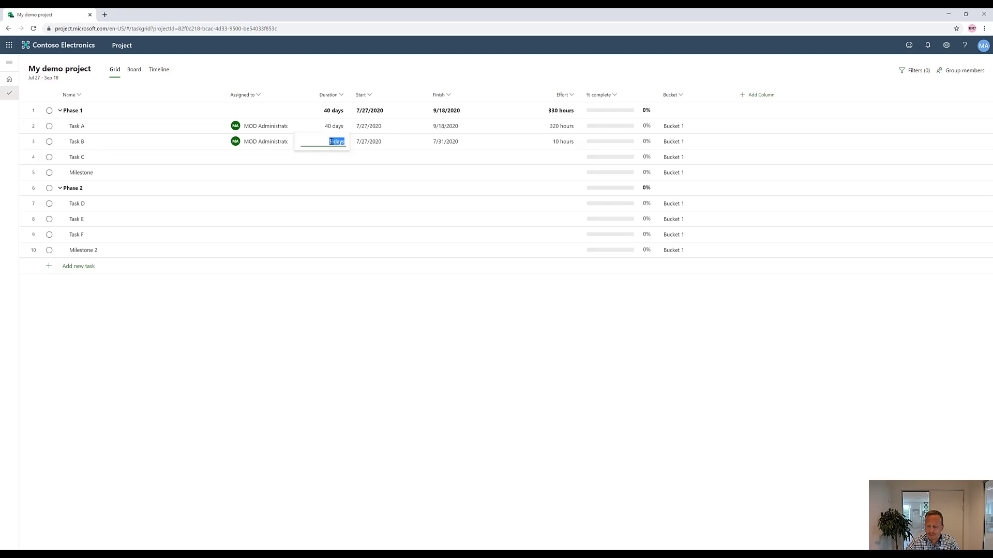
text(10)
key(Tab)
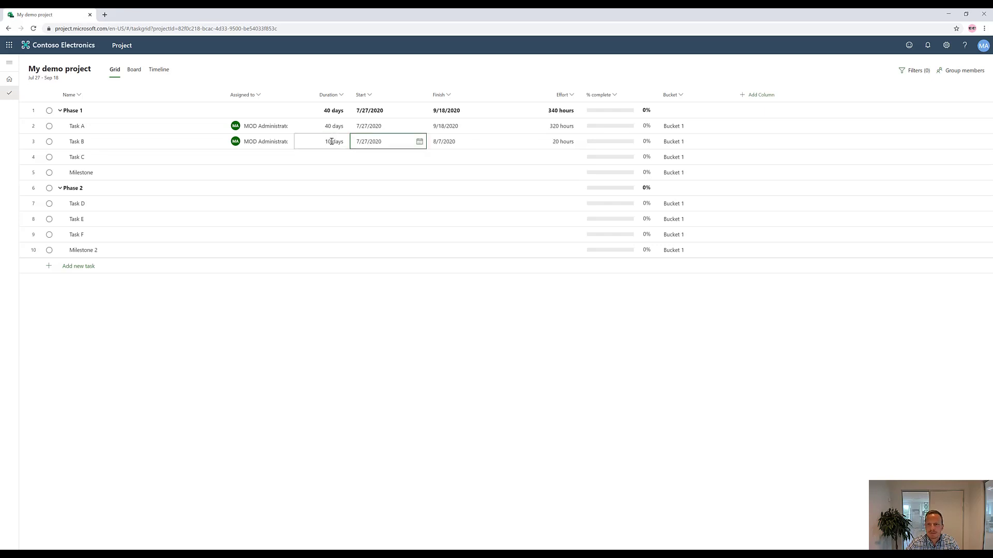
click(546, 146)
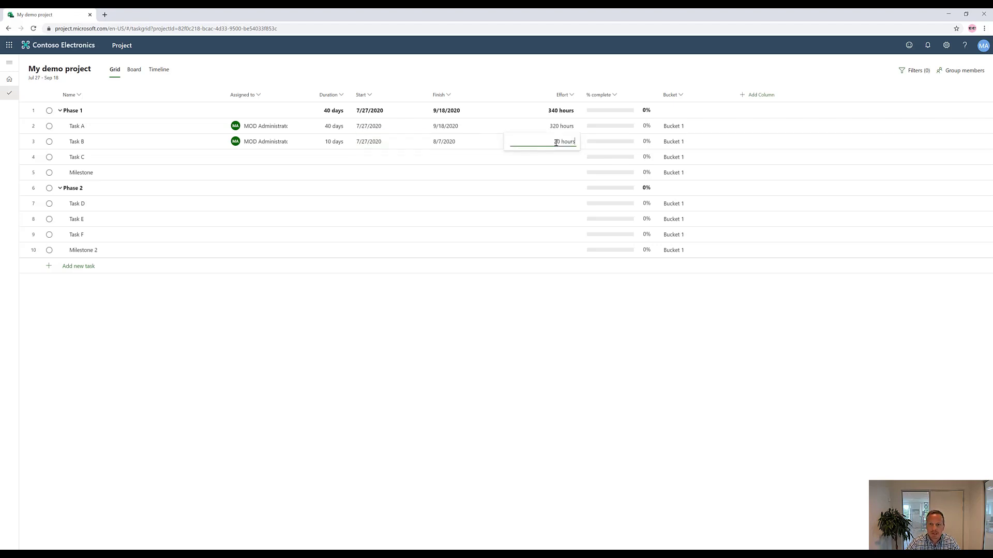
drag(555, 143, 575, 142)
key(BackSpace)
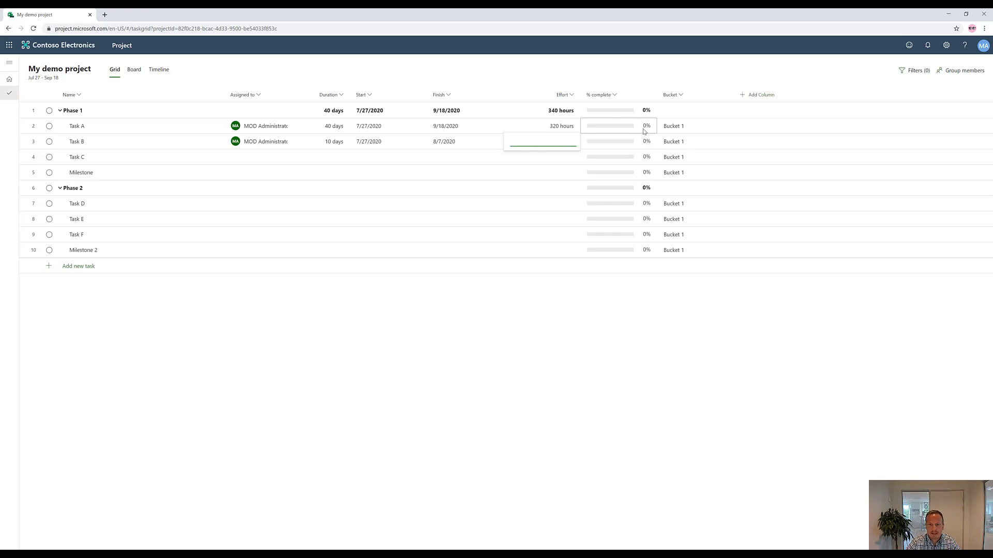
text(10)
key(Tab)
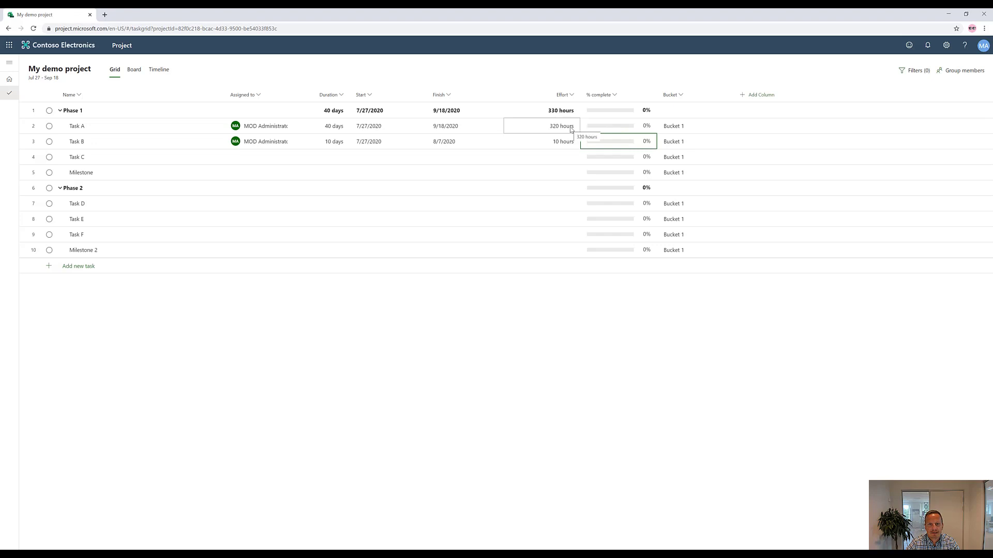
Step: Search for a second team member by first name and pick them as an additional assignee for Task A
click(286, 129)
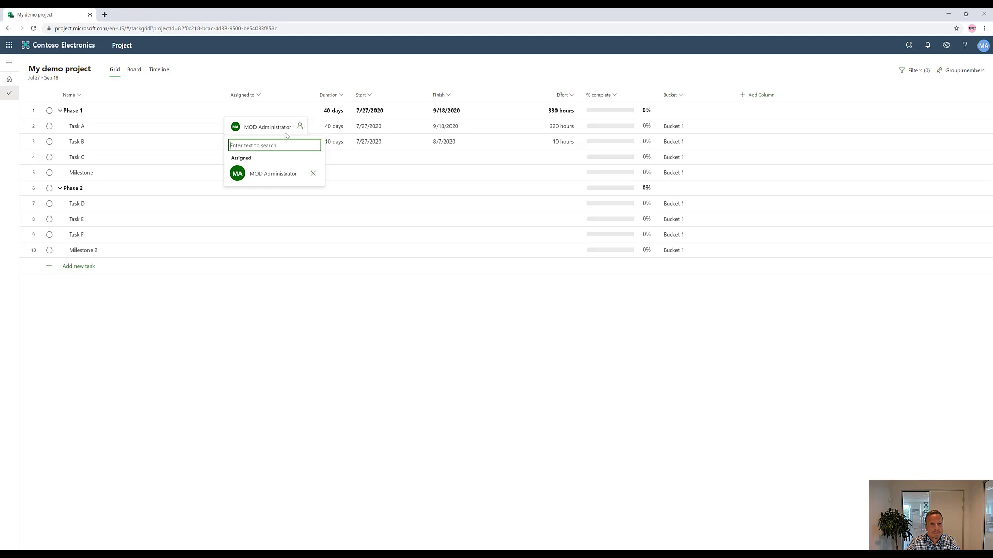
click(335, 307)
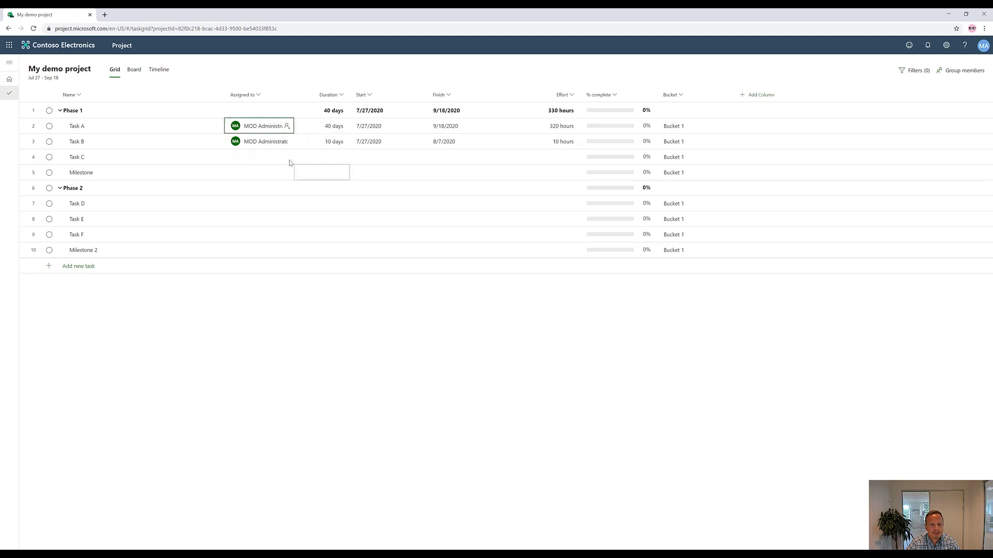
click(287, 127)
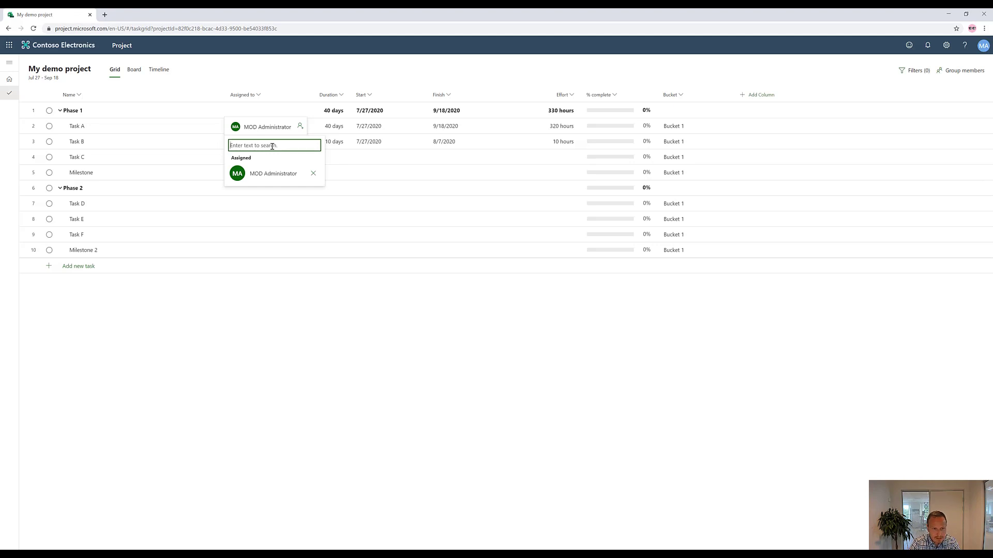
text(alex)
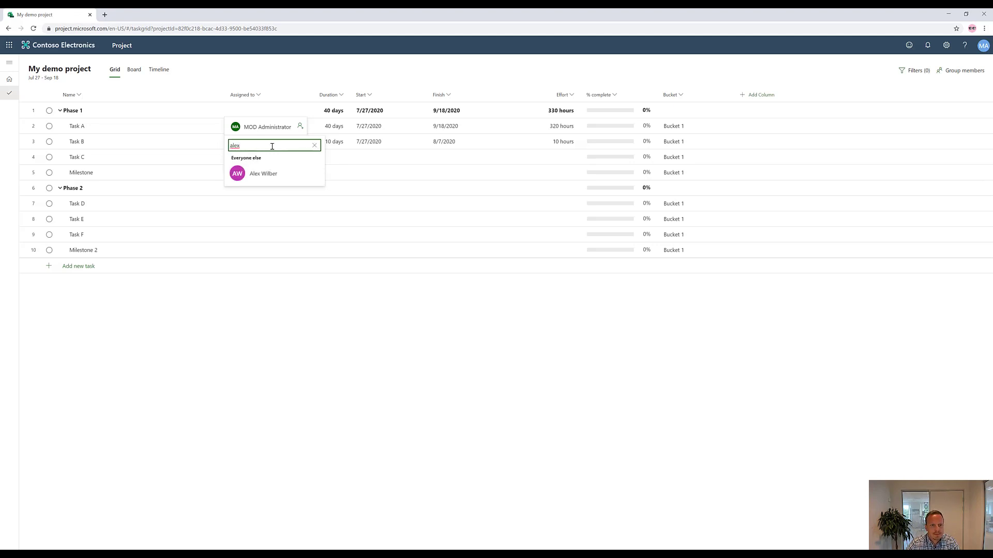
click(256, 176)
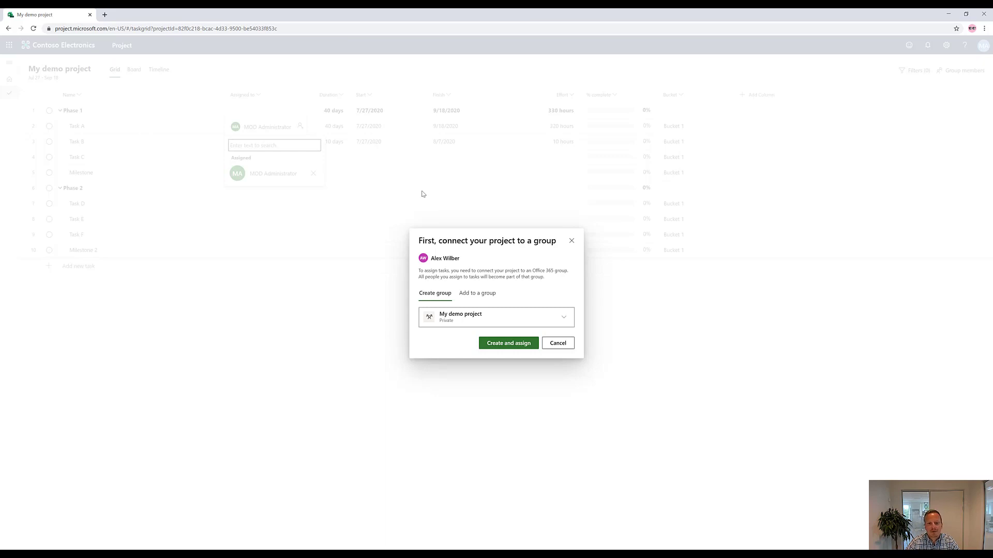
Step: Connect the project to a new private group named My demo project and complete Task A's second assignment
click(487, 294)
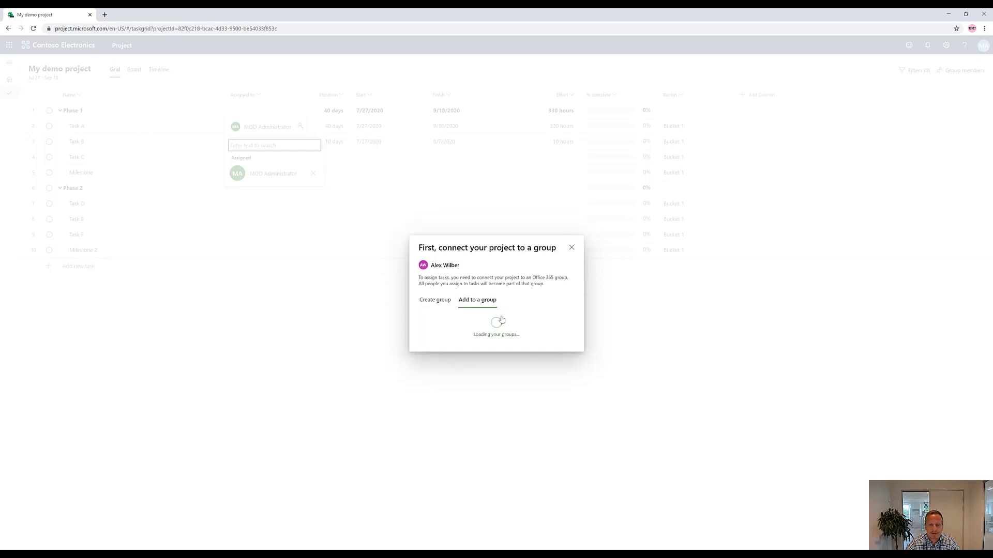
click(447, 298)
click(494, 338)
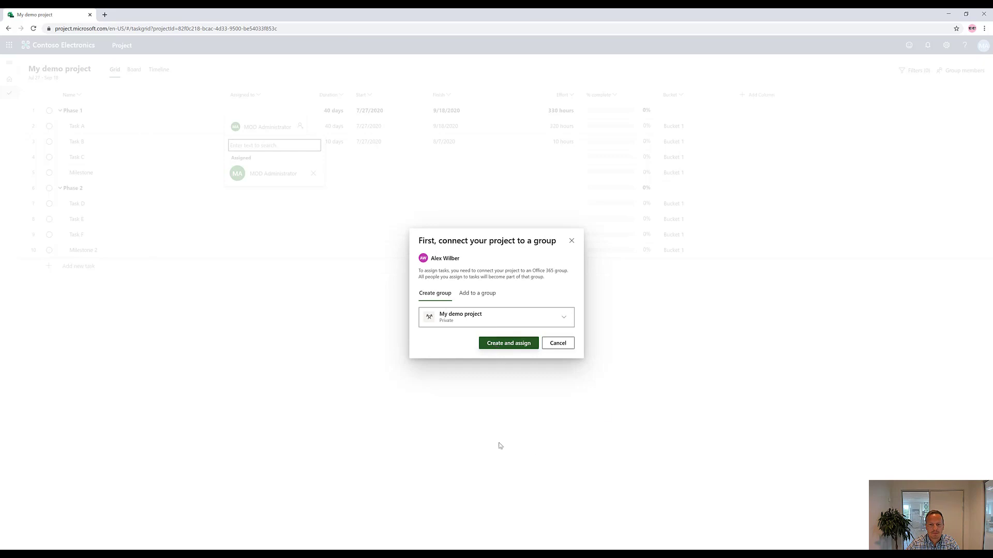
click(397, 394)
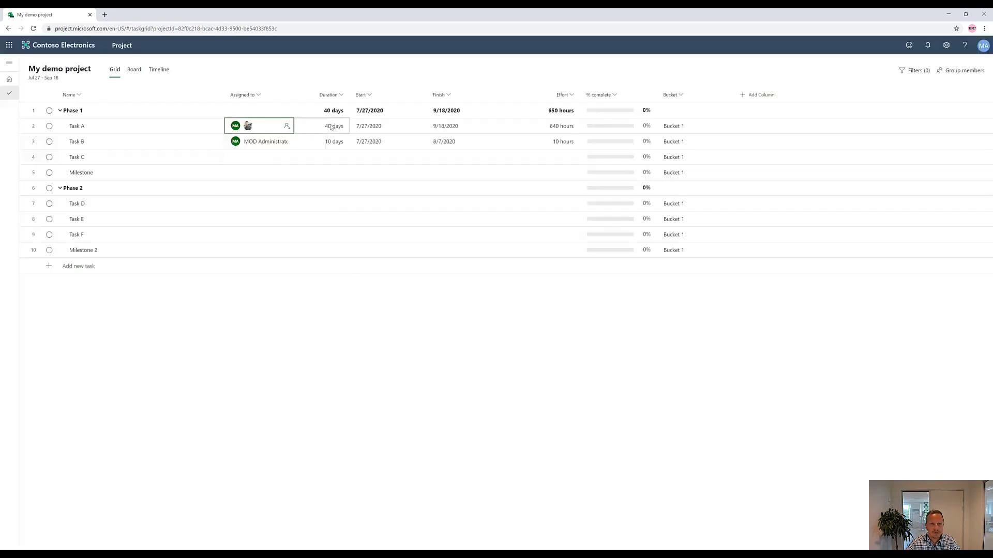
Step: Set the effort of Task A to 320 hours
click(559, 133)
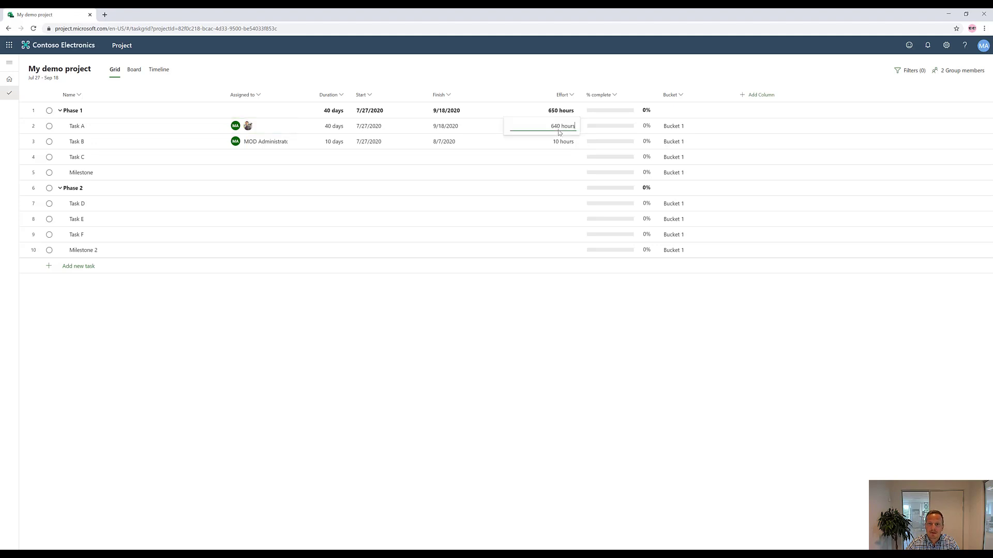
key(ctrl+a)
text(3)
click(540, 160)
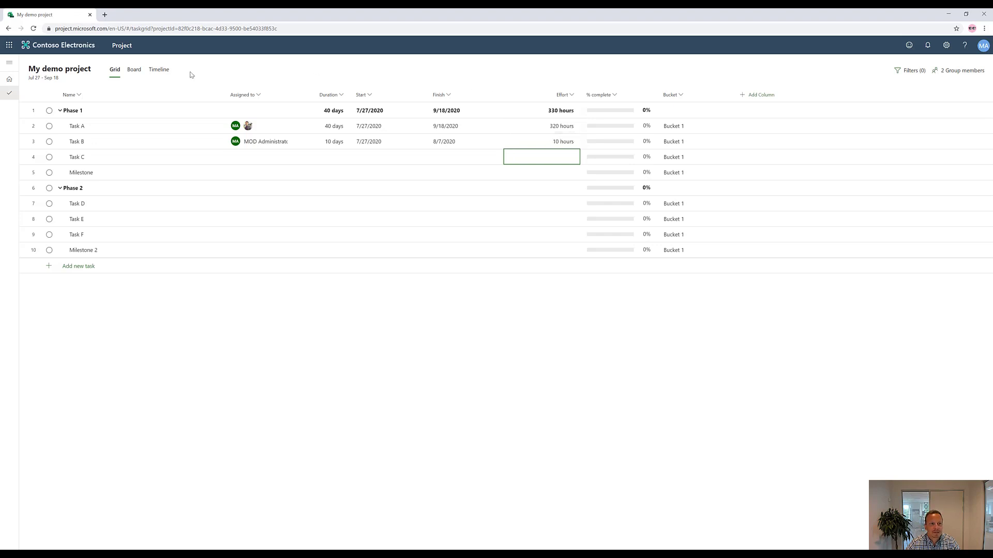
Step: Show the project as a board and rename the Bucket 1 bucket as Operations
click(137, 70)
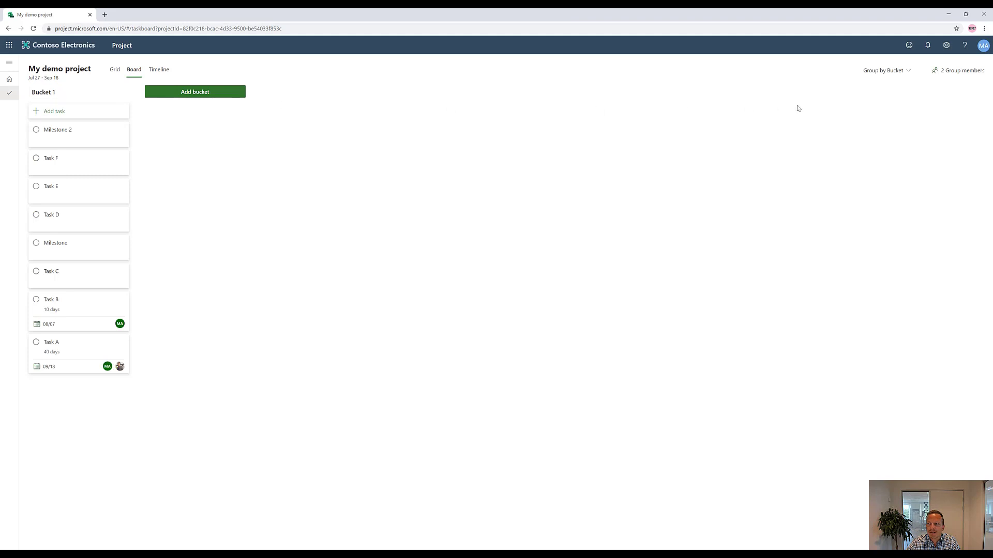
click(903, 71)
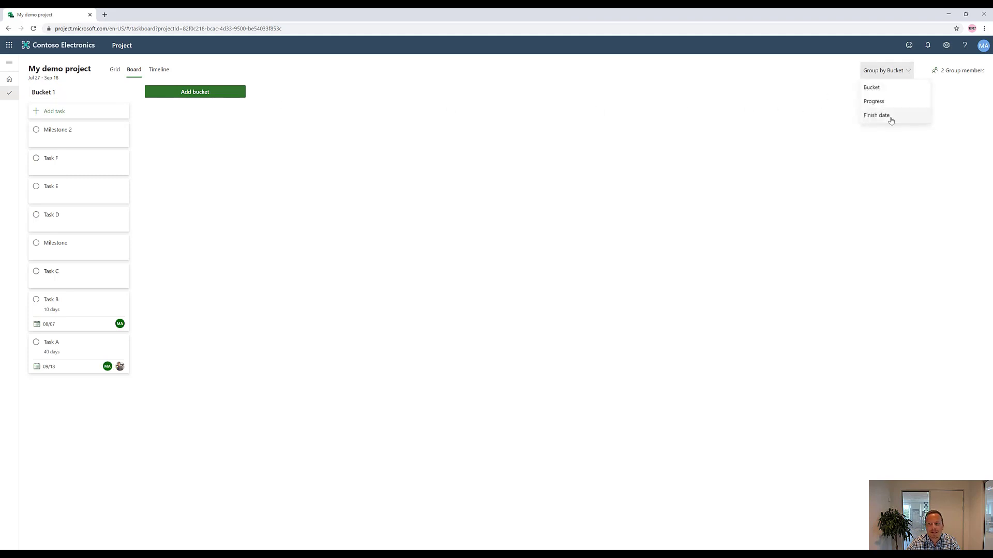
click(673, 161)
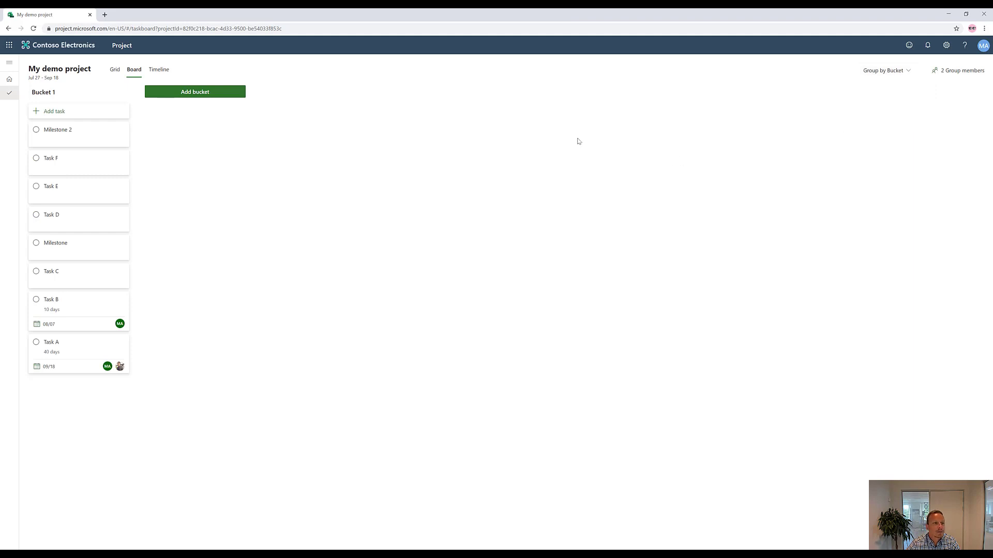
click(48, 94)
triple_click(47, 94)
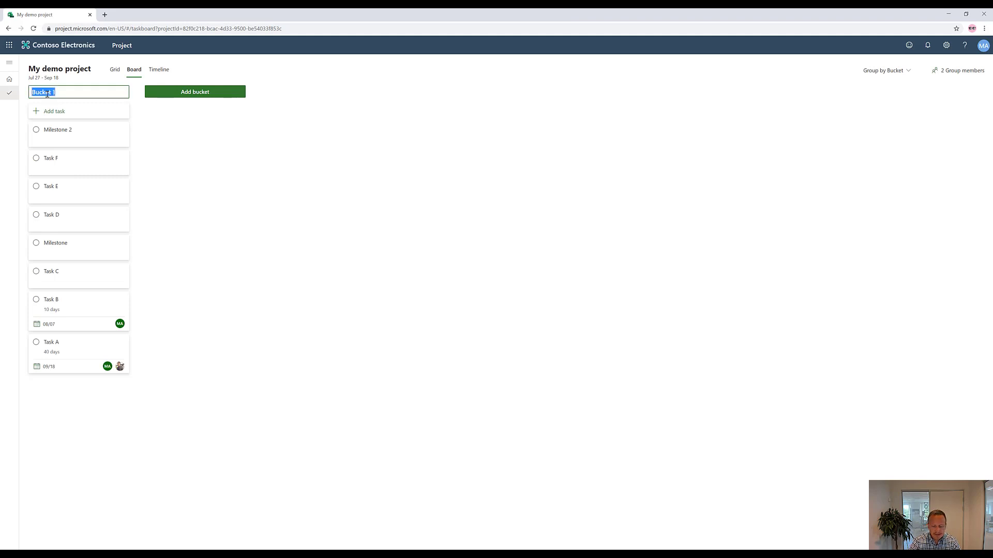
text(Operati)
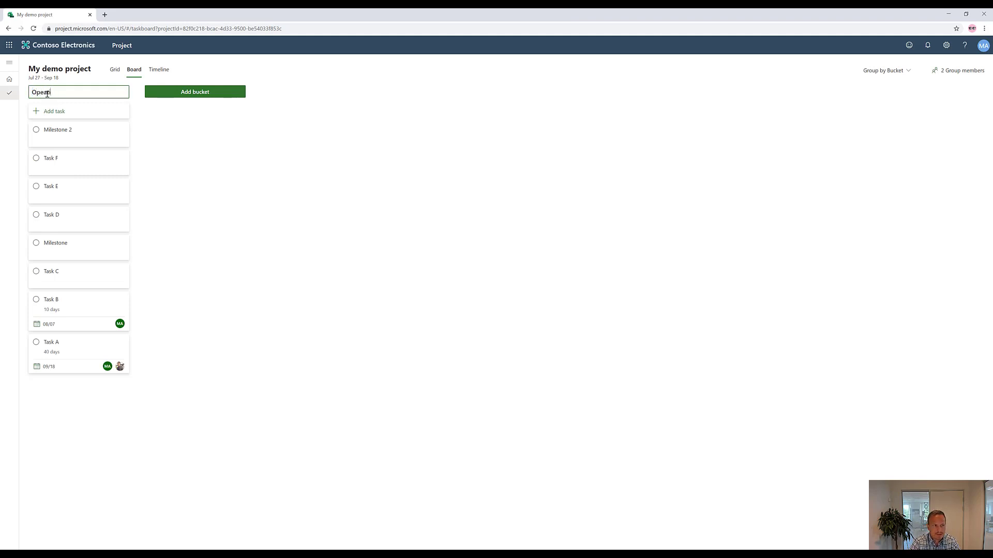
text(ons)
double_click(47, 93)
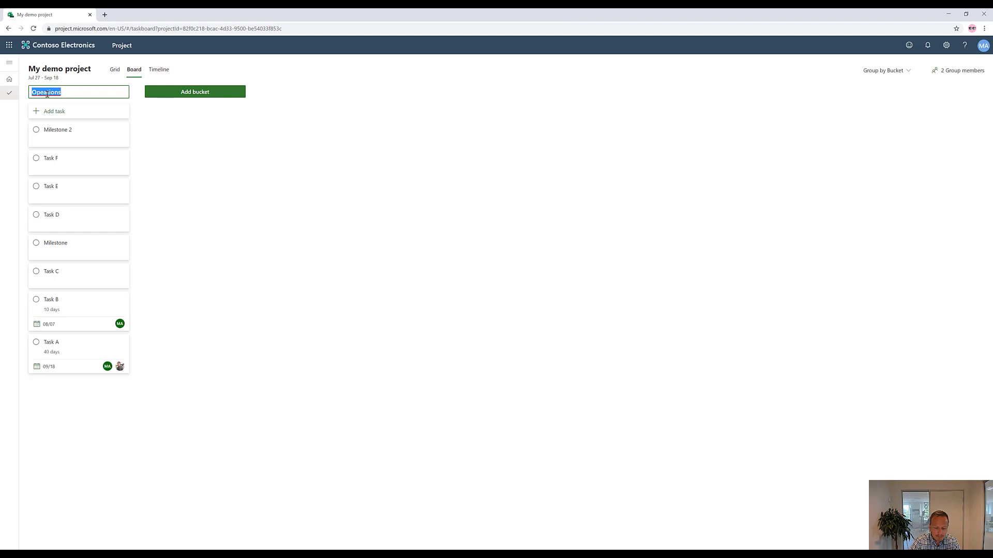
text(Operation)
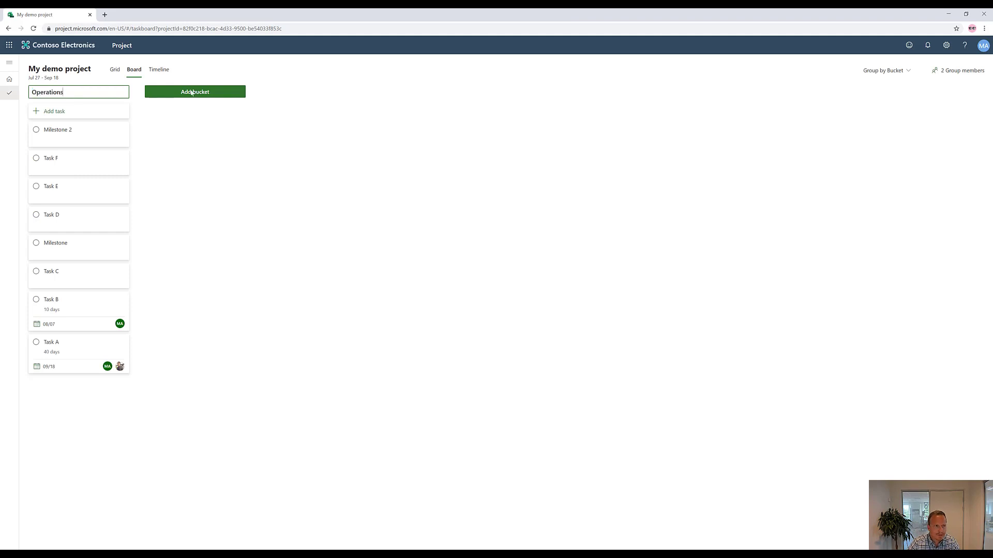
Step: Add two new buckets to the board, named IT and Training
click(230, 91)
text(IT)
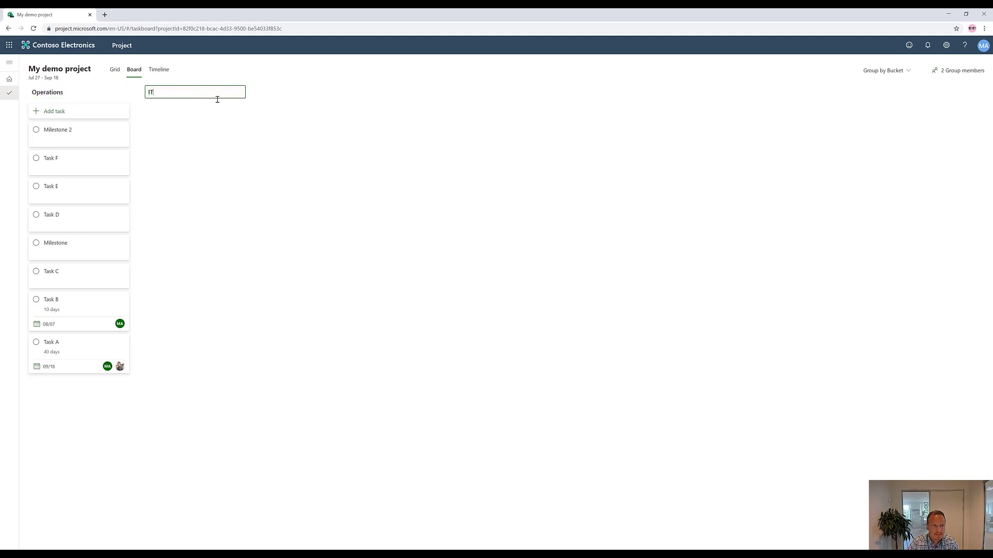
key(Return)
click(295, 93)
text(Training)
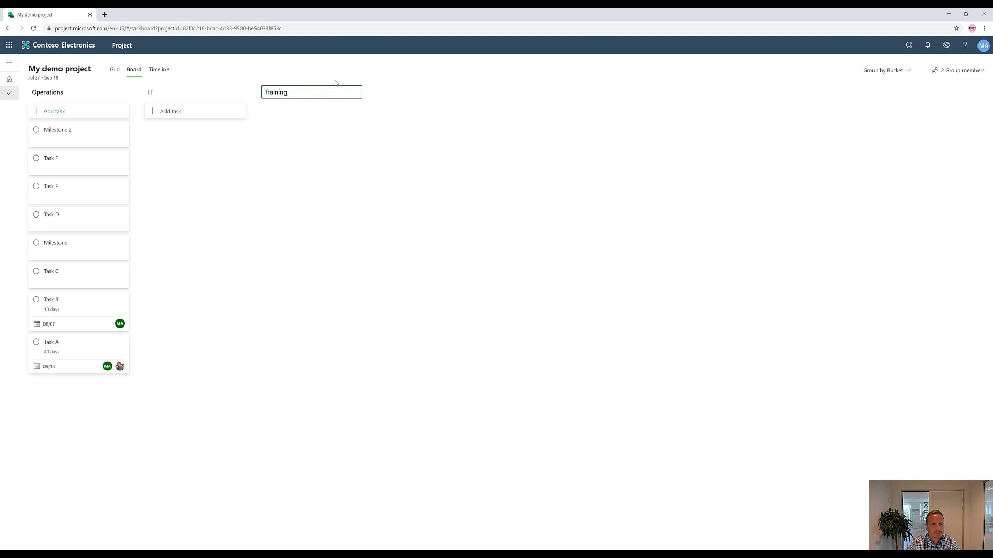
key(Return)
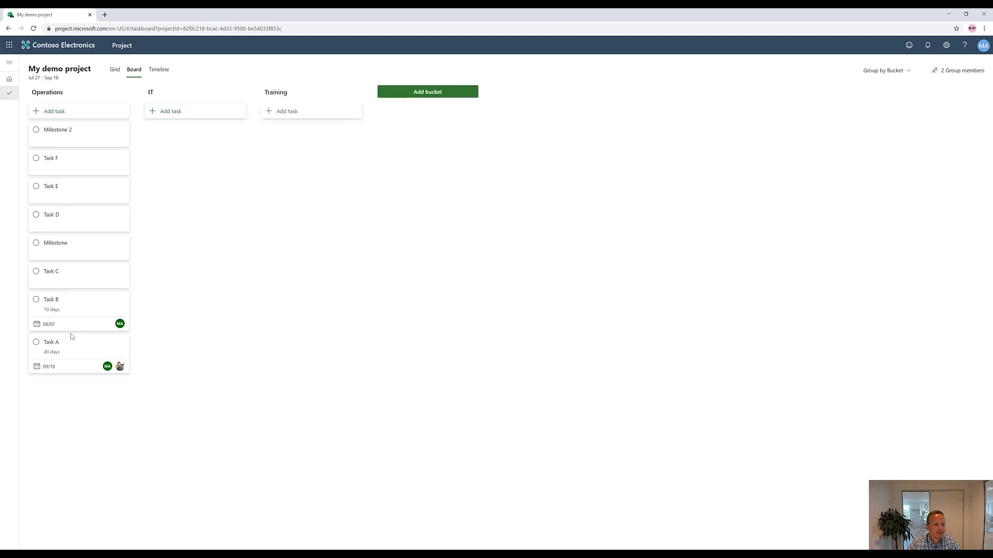
Step: Move Task A, Task F and Task C to the IT bucket, and Task E and Task D to the Training bucket
drag(76, 340, 174, 139)
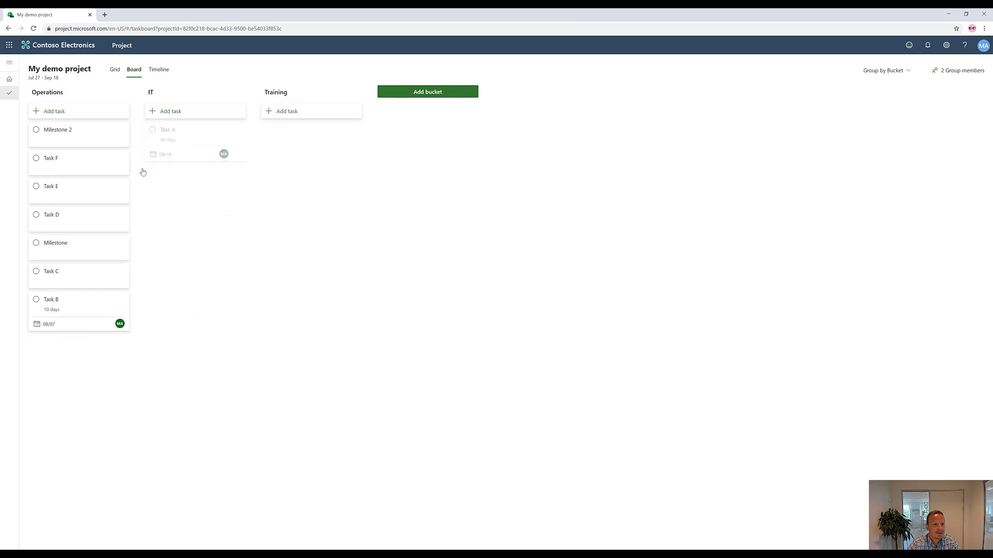
drag(55, 160, 166, 176)
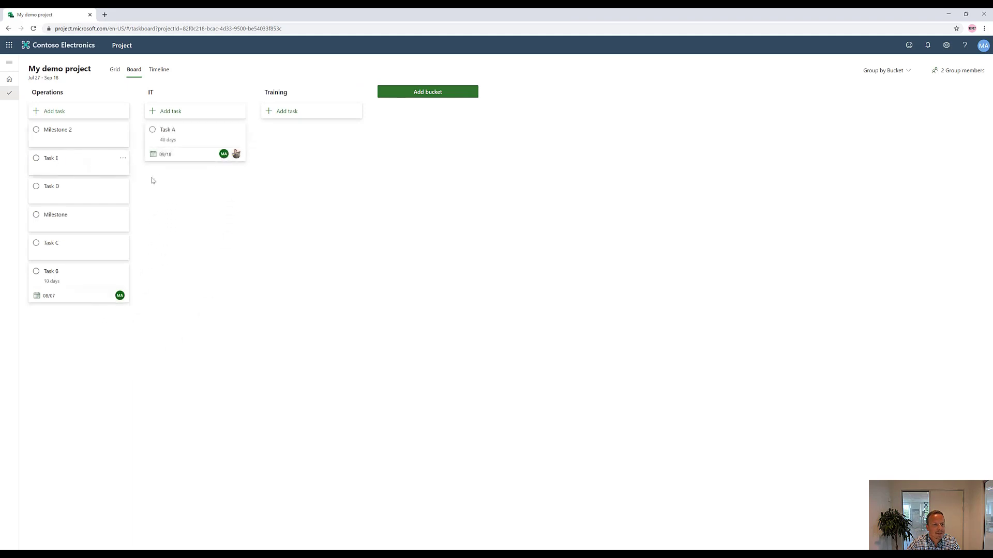
drag(80, 162, 289, 132)
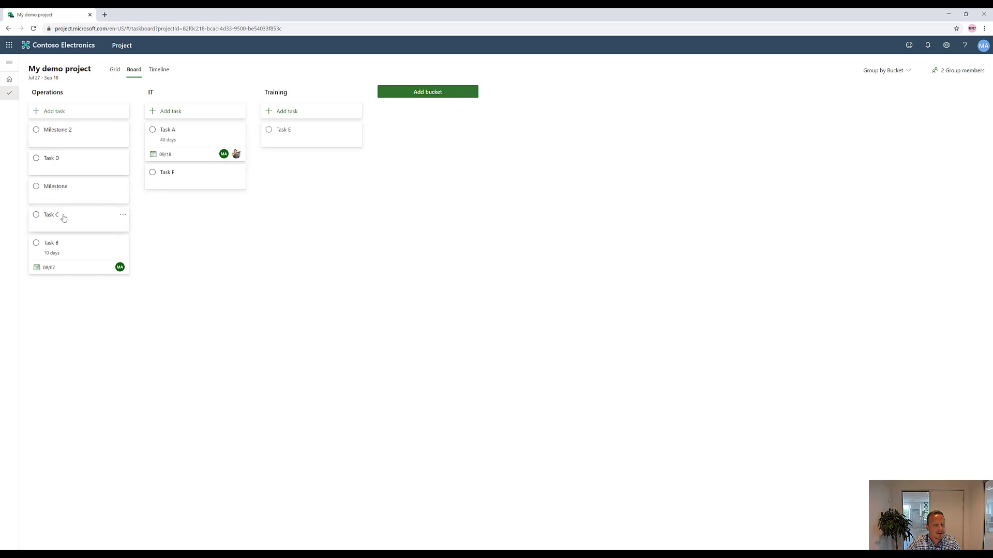
drag(62, 215, 194, 204)
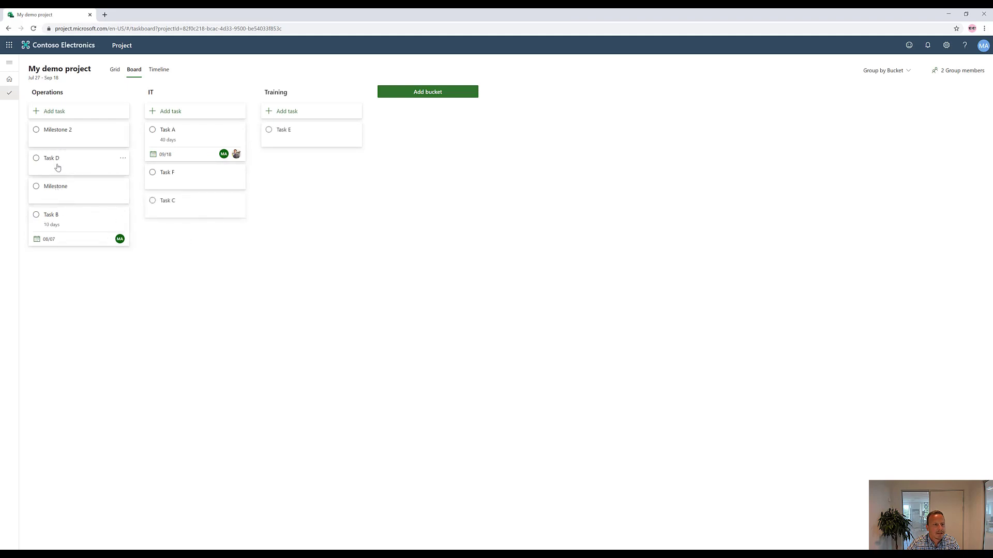
drag(57, 167, 298, 191)
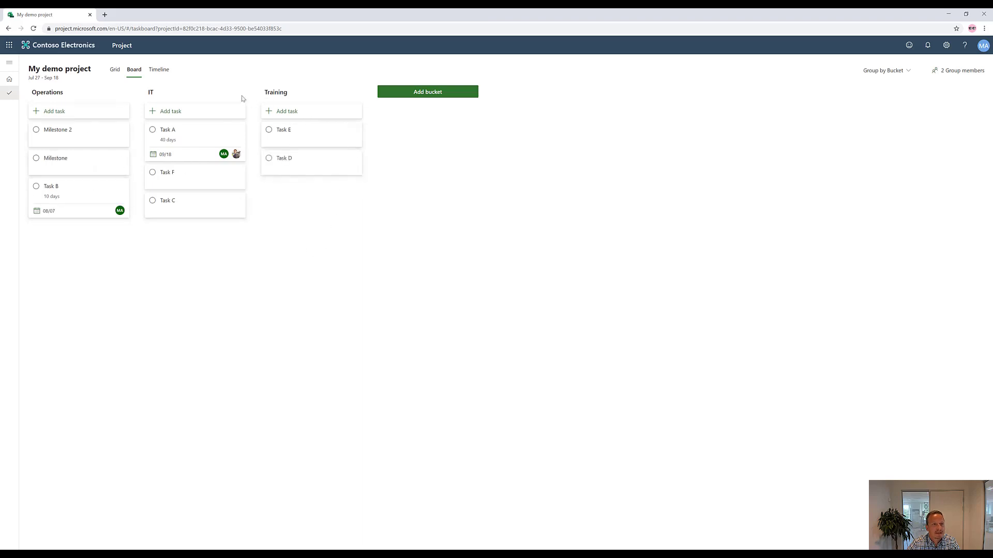
Step: Return to the task grid and change Task B's bucket to IT
click(113, 75)
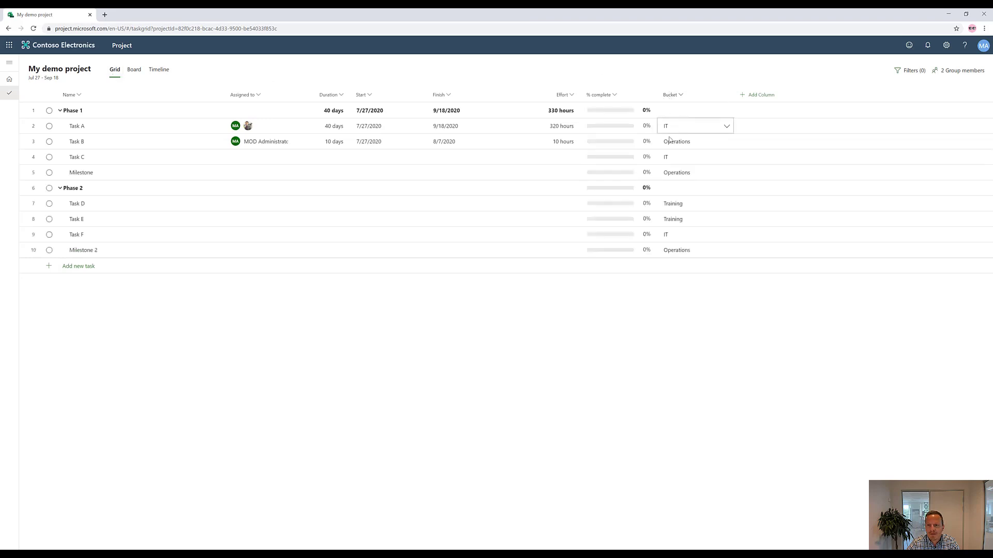
click(726, 142)
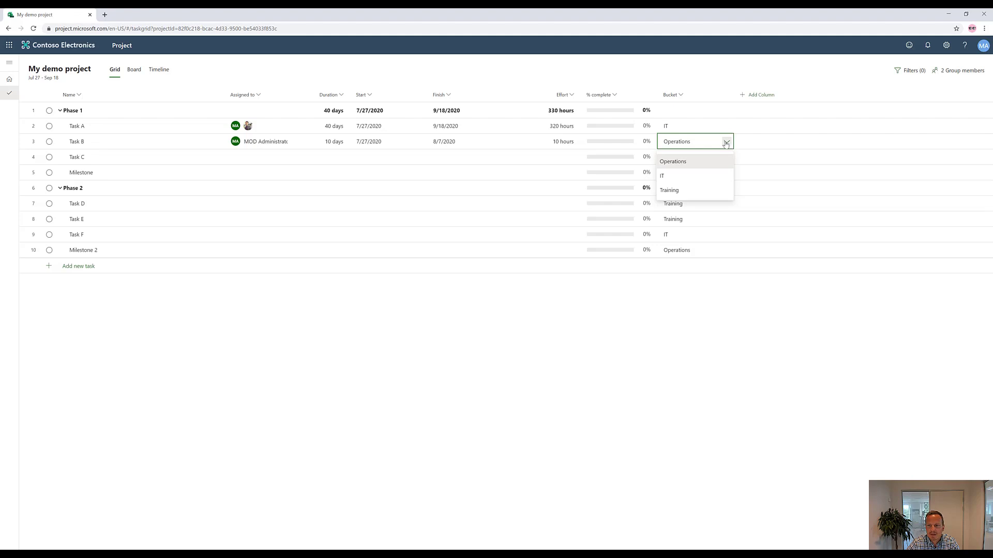
click(674, 180)
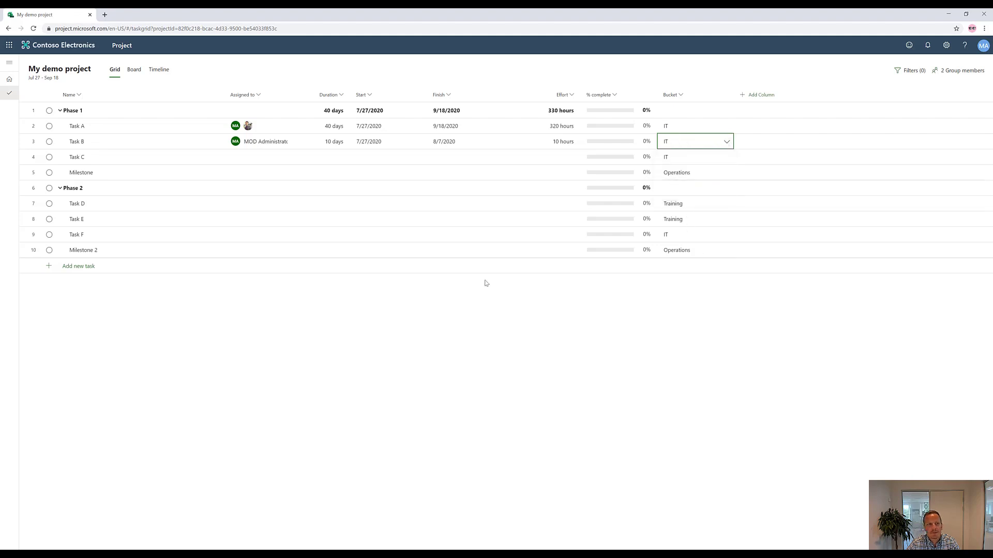
Step: Group the board by progress and move Task A to In progress and Task B to Completed
click(136, 73)
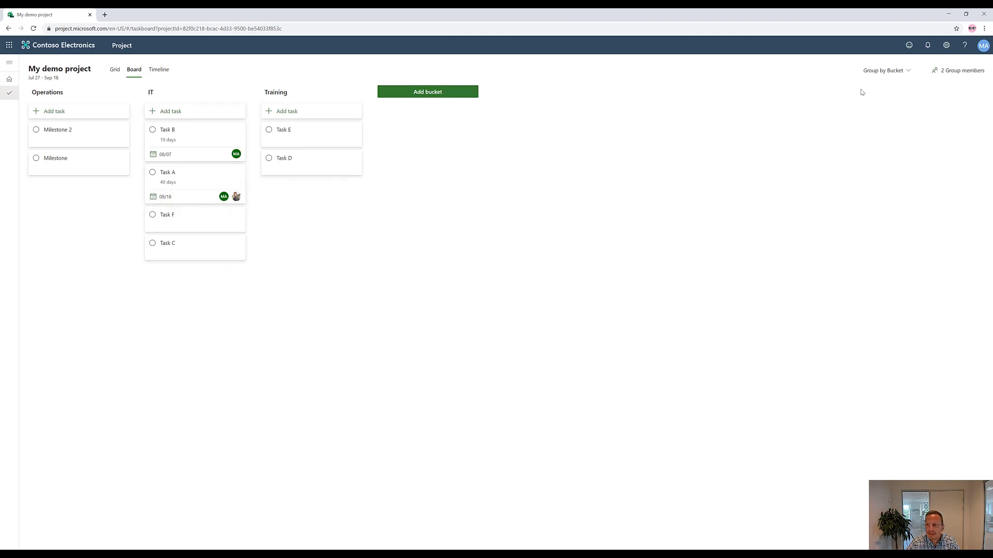
click(887, 71)
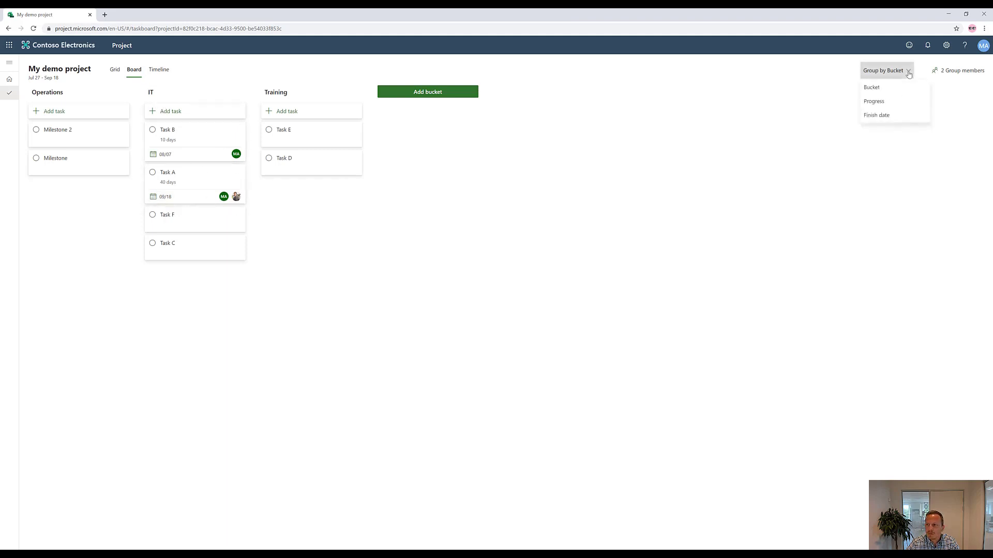
click(881, 103)
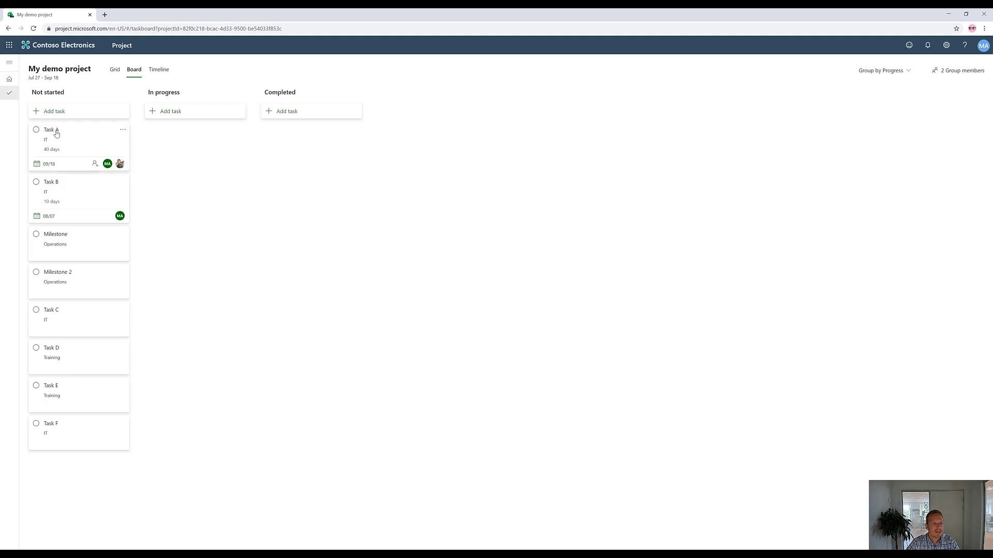
drag(56, 134, 165, 133)
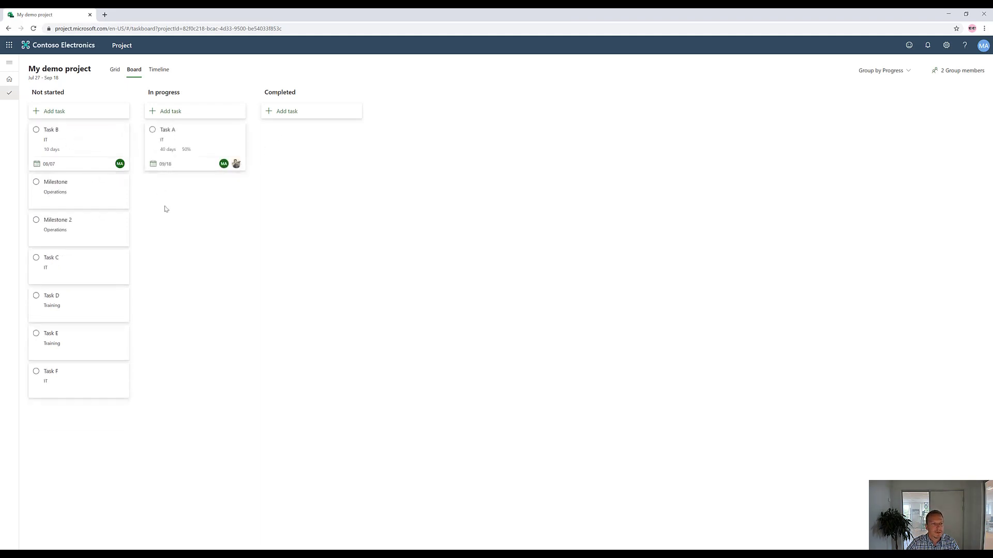
drag(57, 133, 273, 178)
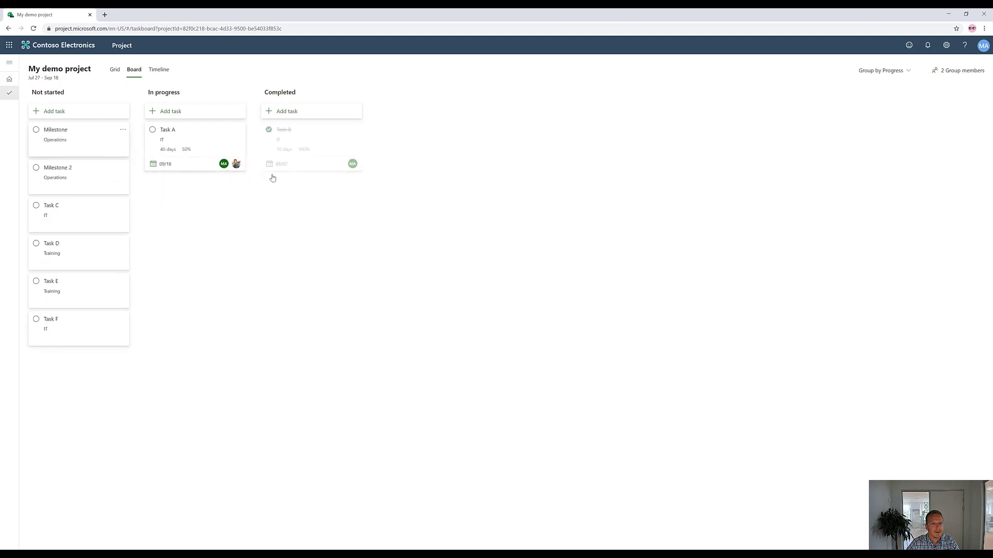
click(114, 71)
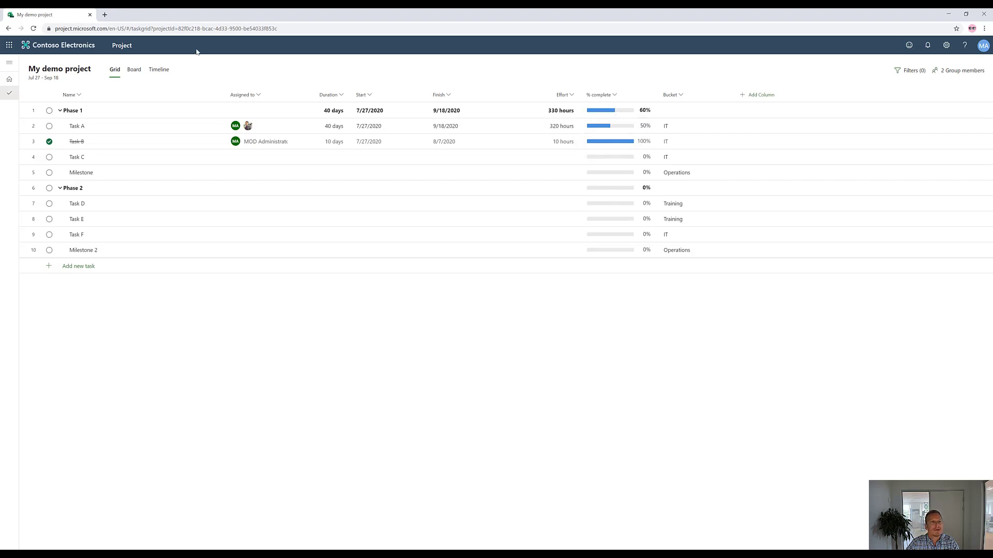
click(134, 75)
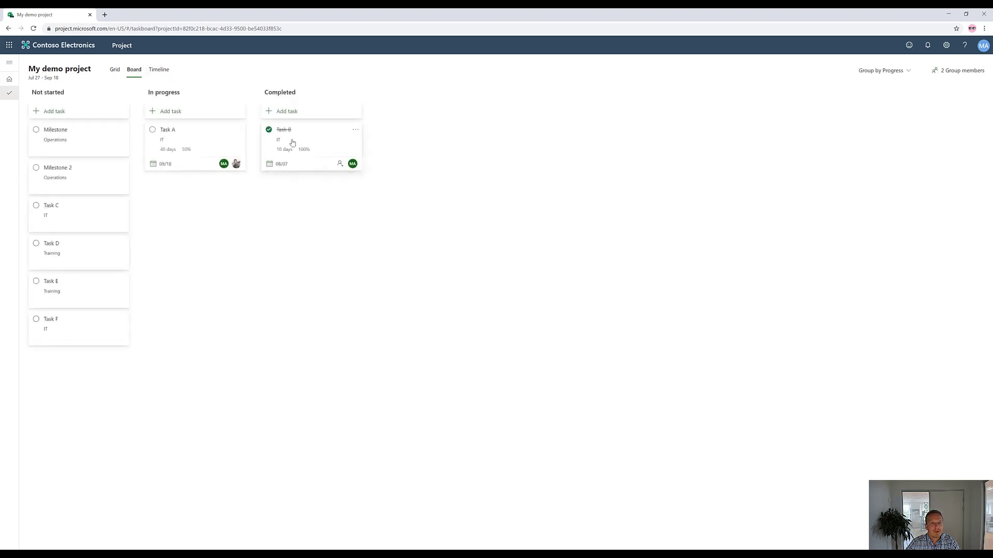
Step: Move Task B back to In progress on the board and check its completion percentage in the task grid
drag(295, 138, 209, 201)
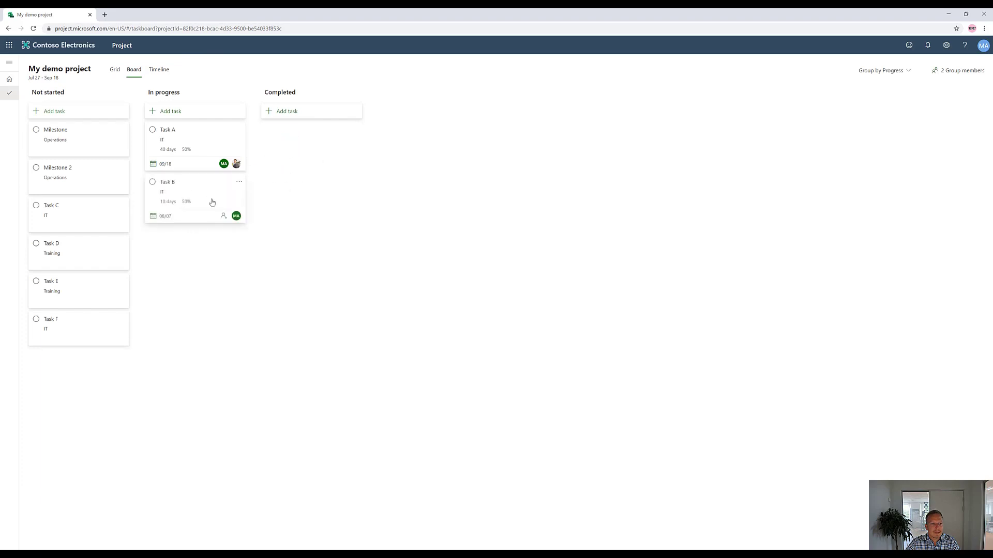
click(115, 72)
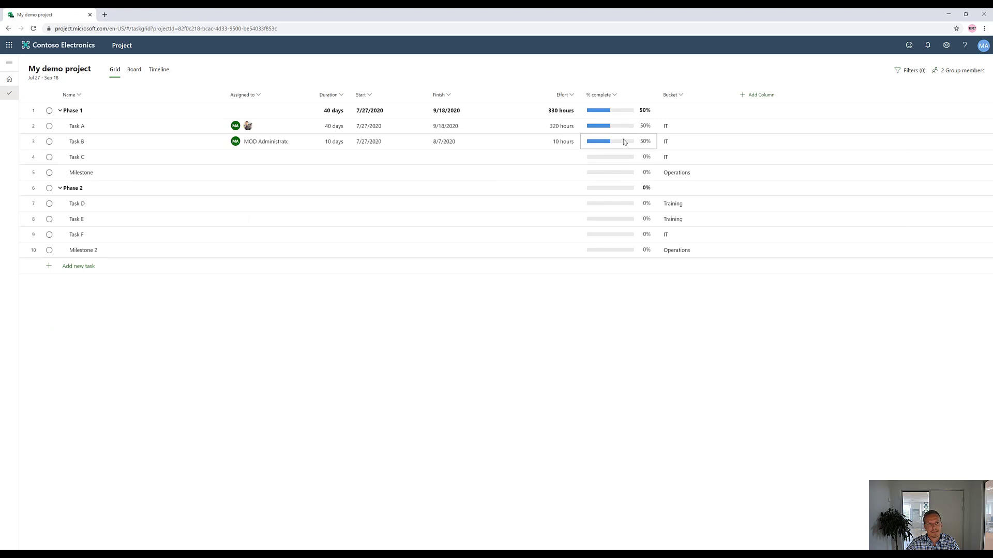
click(133, 72)
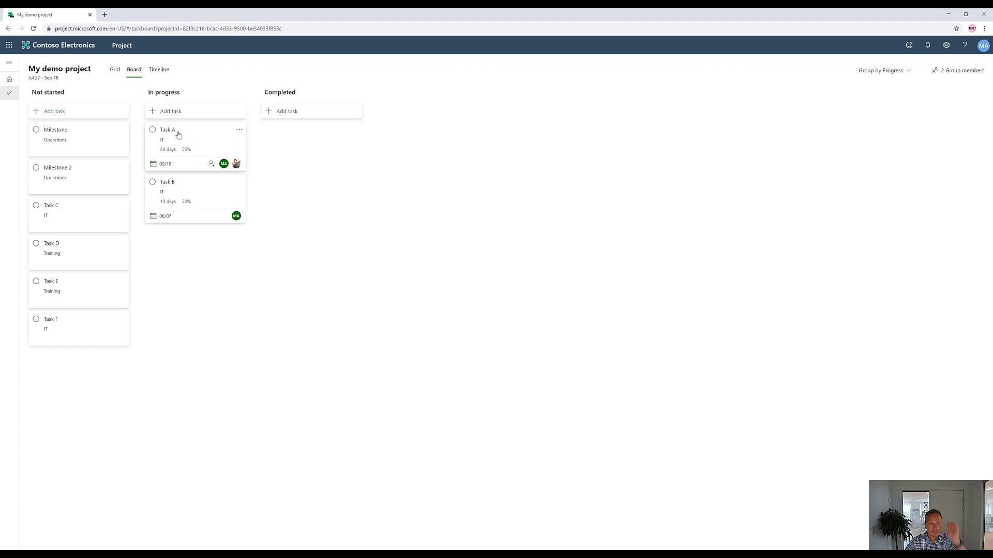
Step: Open Task A's details from the board and add the note "My notes to the team"
click(179, 135)
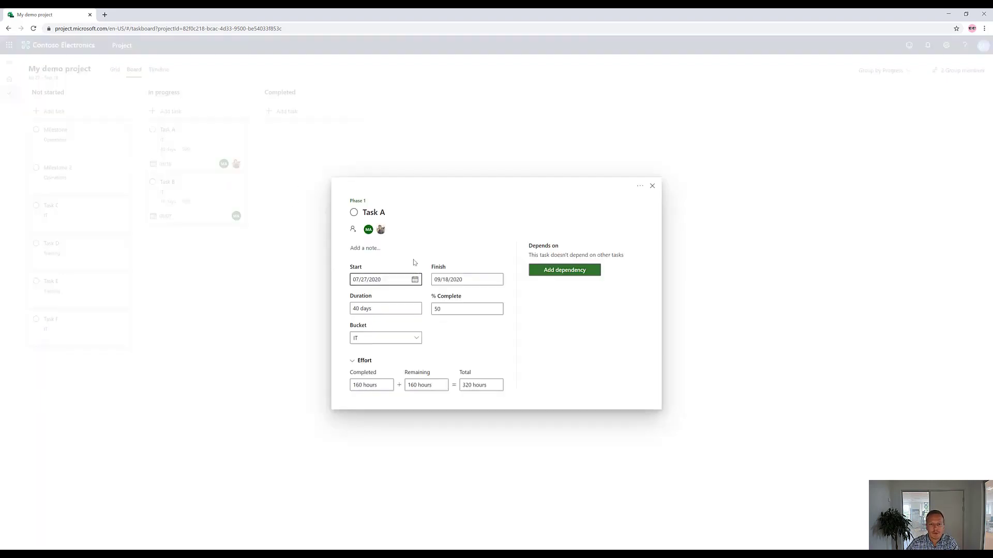
click(369, 249)
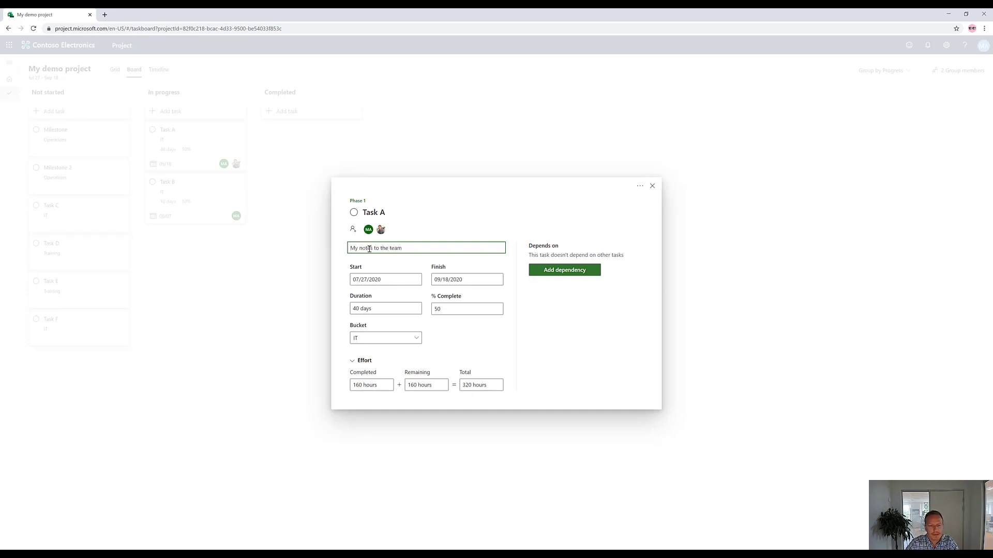
click(580, 338)
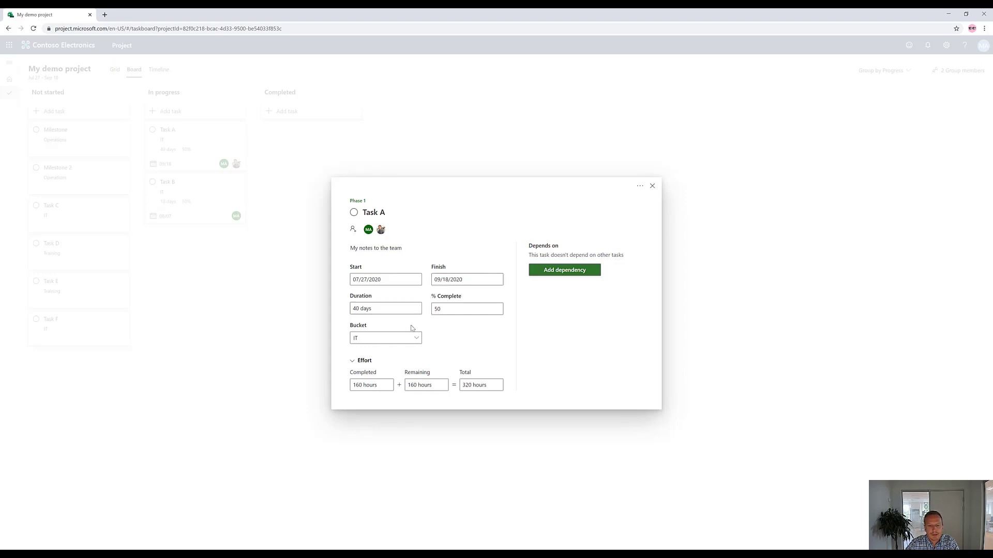
Step: Set Task A's remaining effort to 90 hours and close the task details
drag(383, 365, 356, 365)
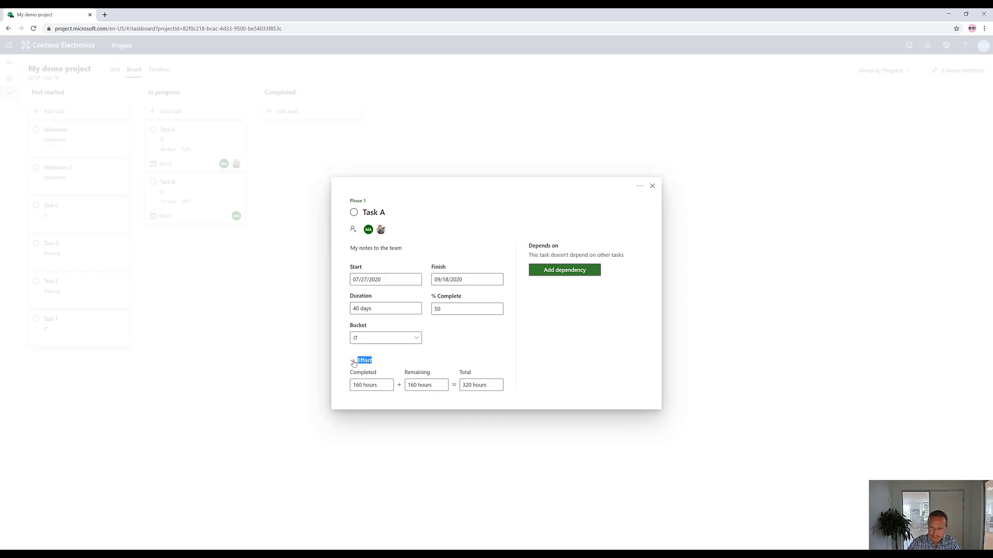
click(555, 359)
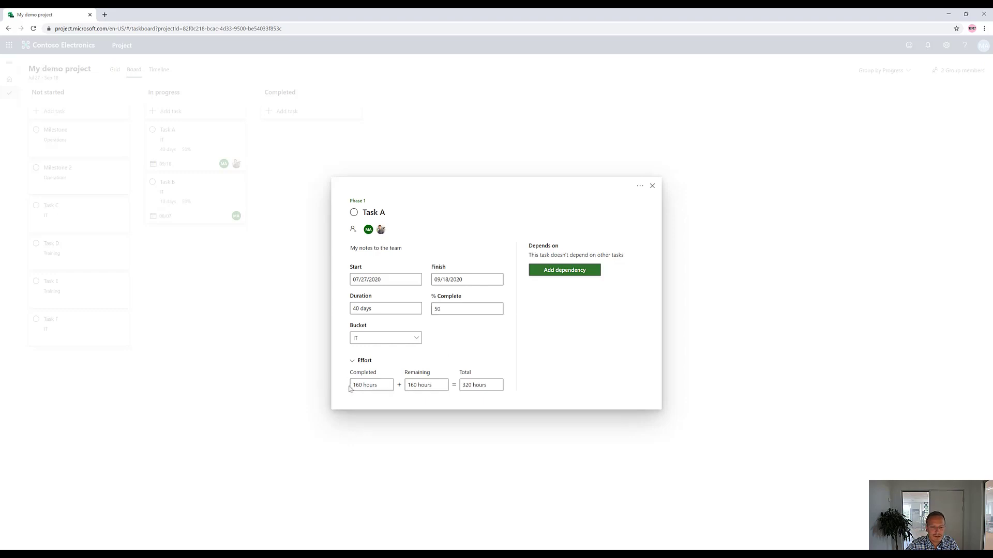
click(409, 385)
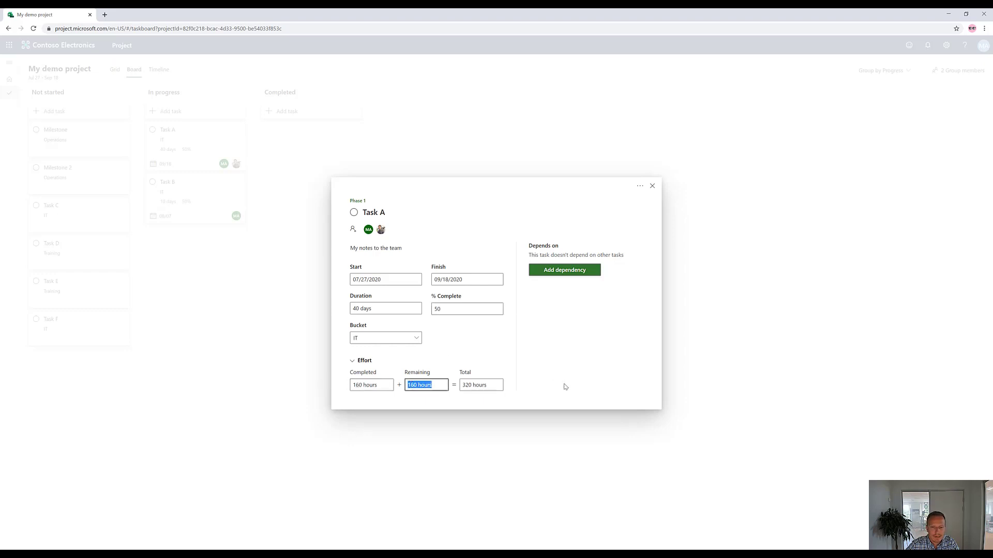
text(90)
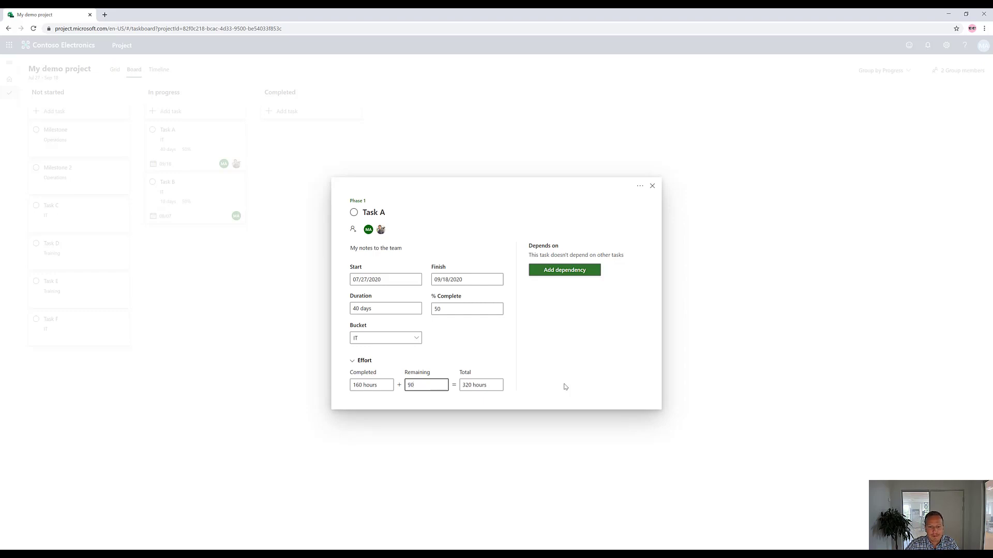
key(Tab)
click(597, 387)
click(486, 384)
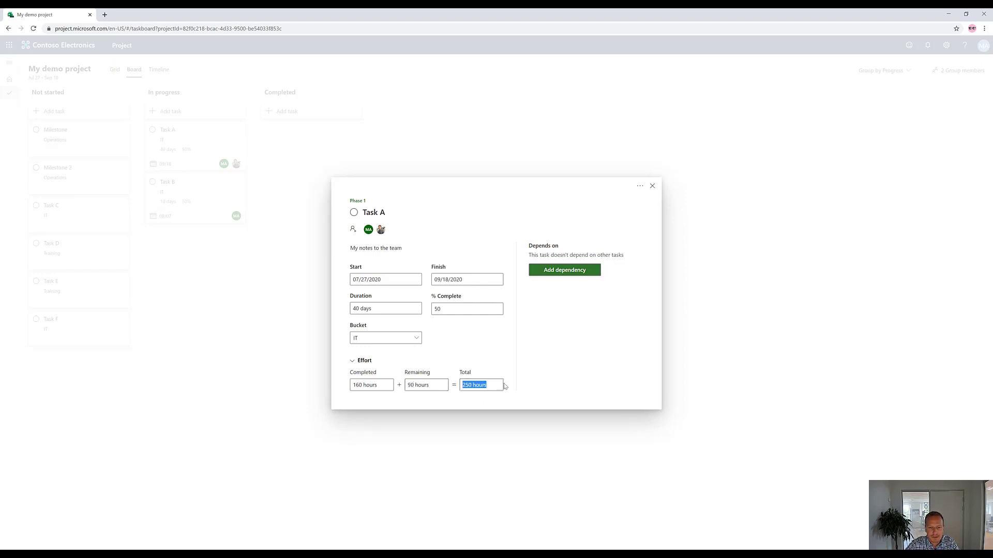
click(578, 379)
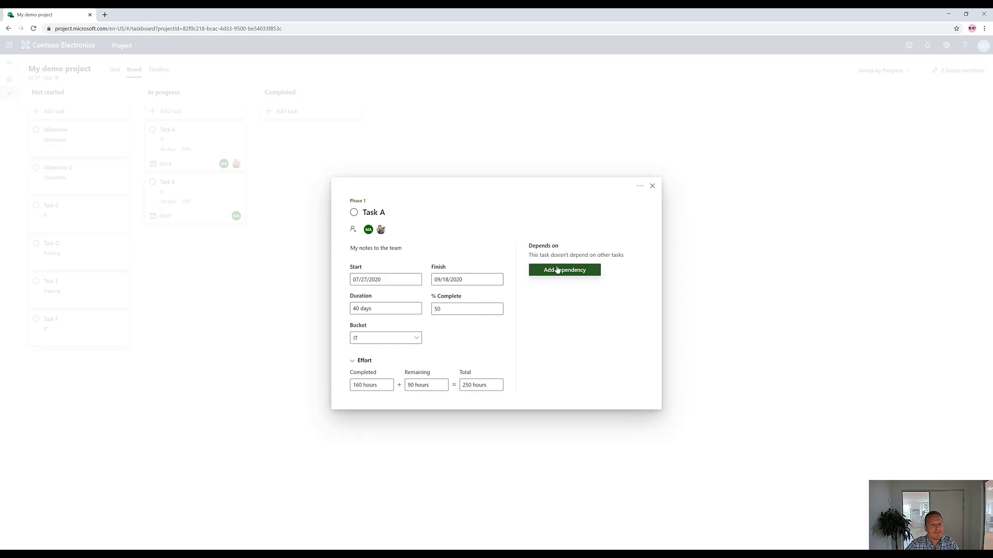
click(653, 187)
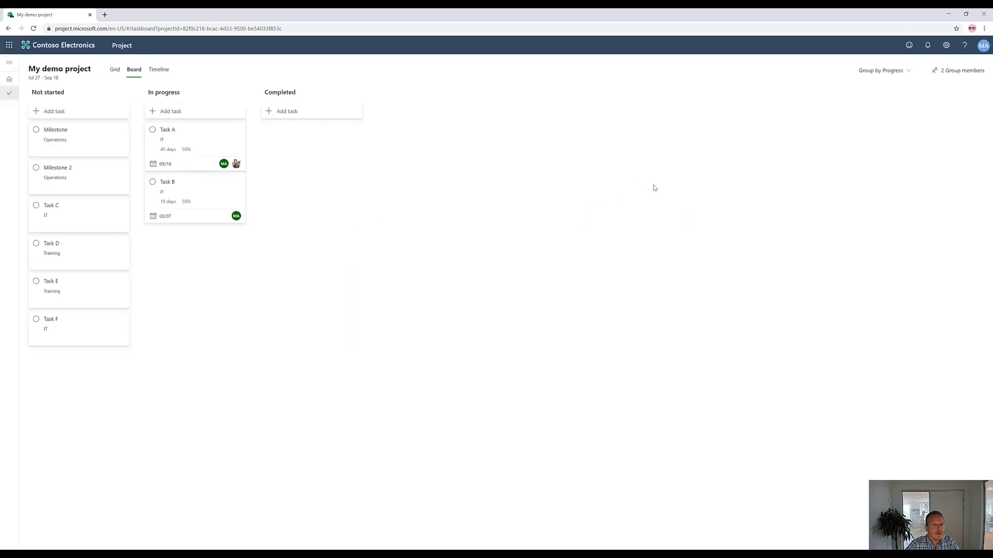
Step: On the timeline, shorten Task A to finish on August 31 and make Task B depend on Task A
click(158, 69)
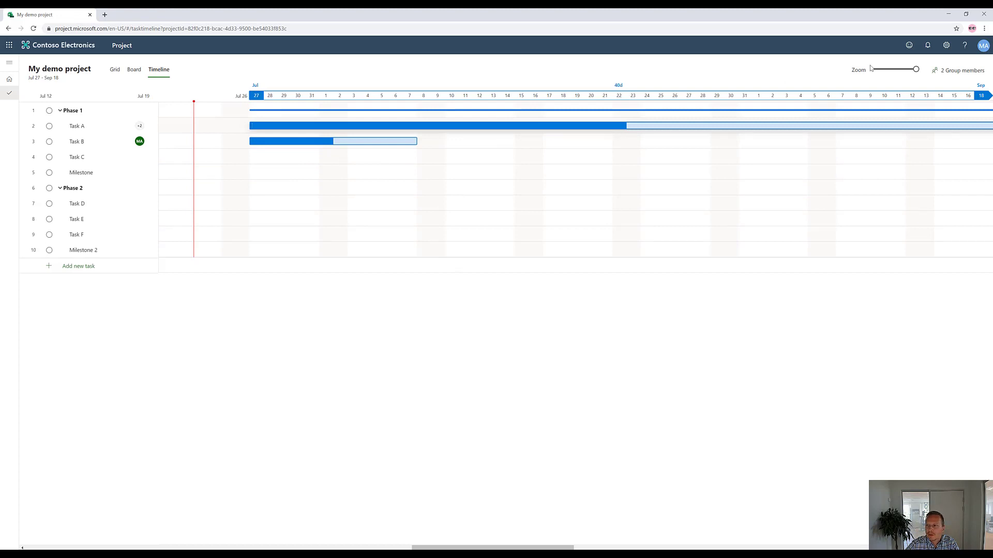
drag(915, 69, 878, 70)
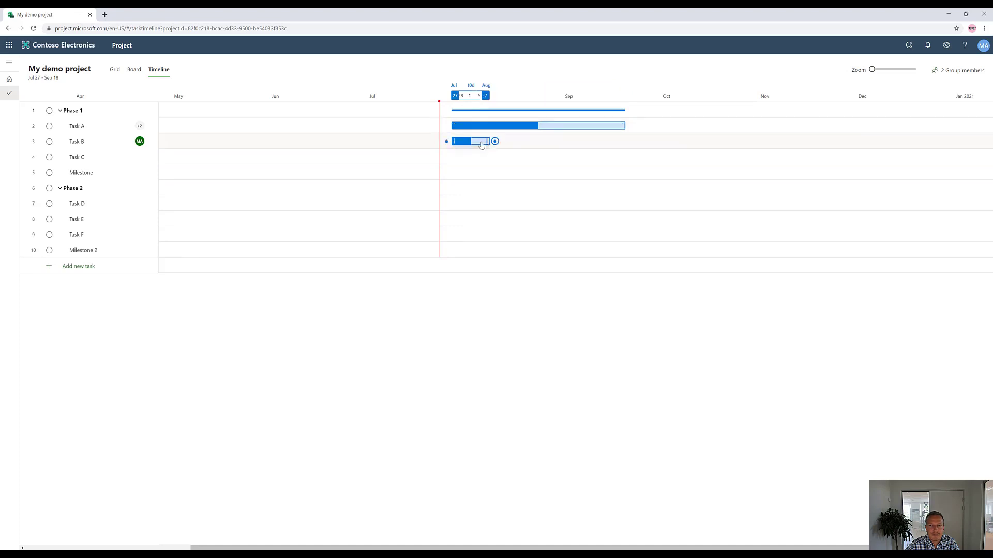
drag(636, 125, 449, 145)
mouse_move(470, 145)
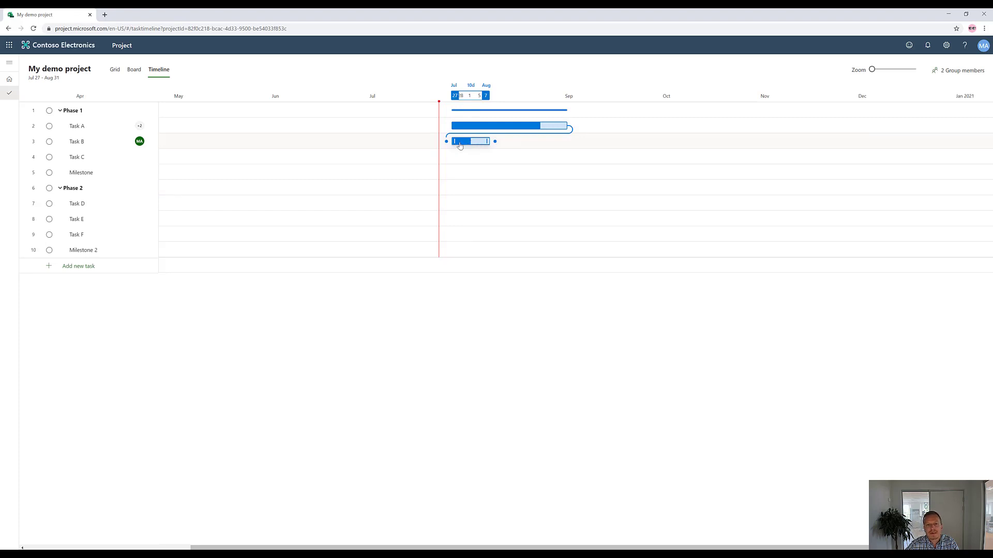
mouse_move(523, 132)
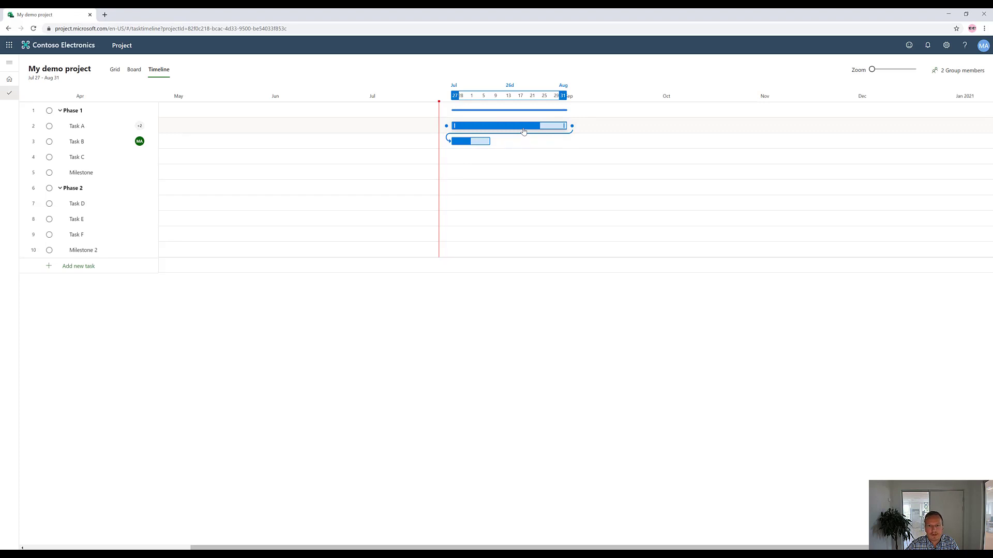
Step: Set Task B's completion to 0 percent in its details and return to the full timeline
click(468, 144)
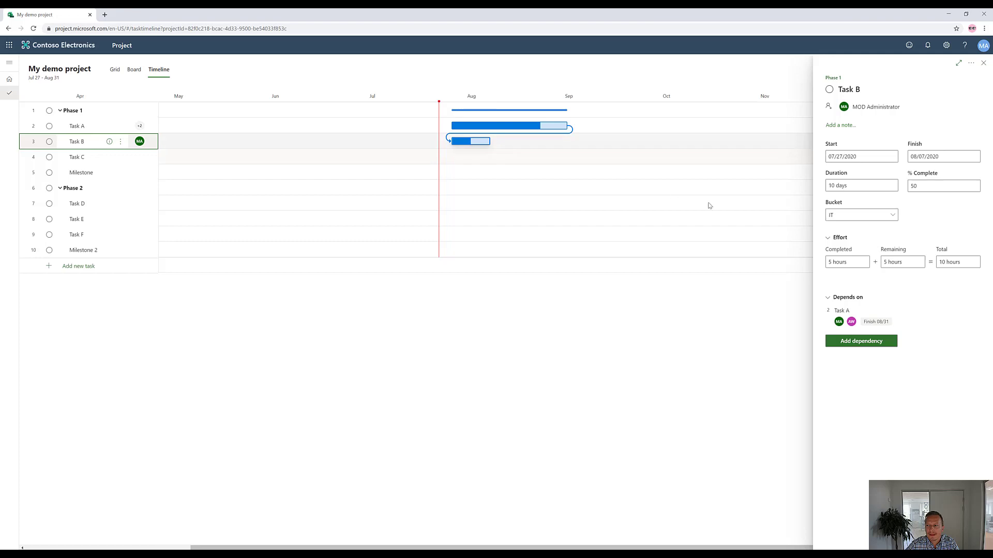
click(921, 189)
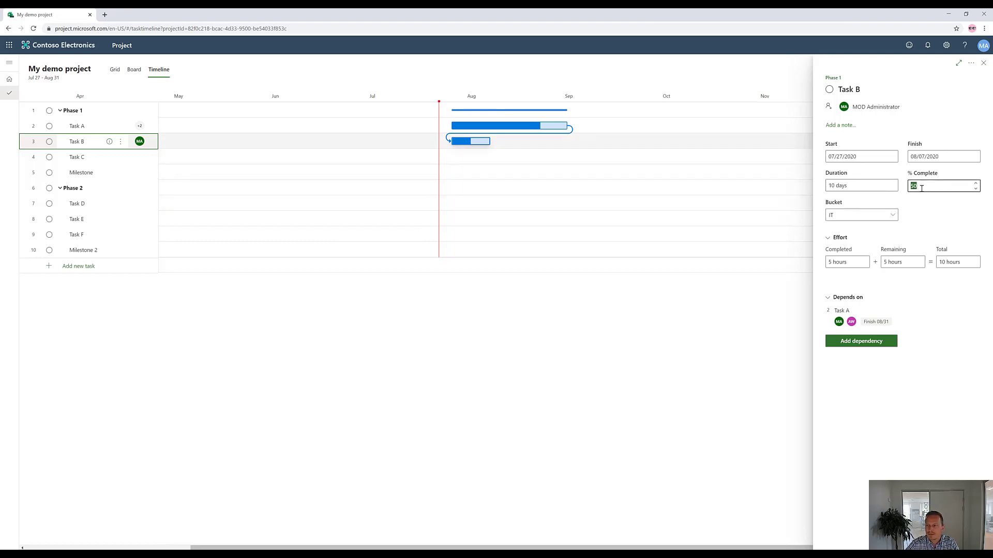
key(Tab)
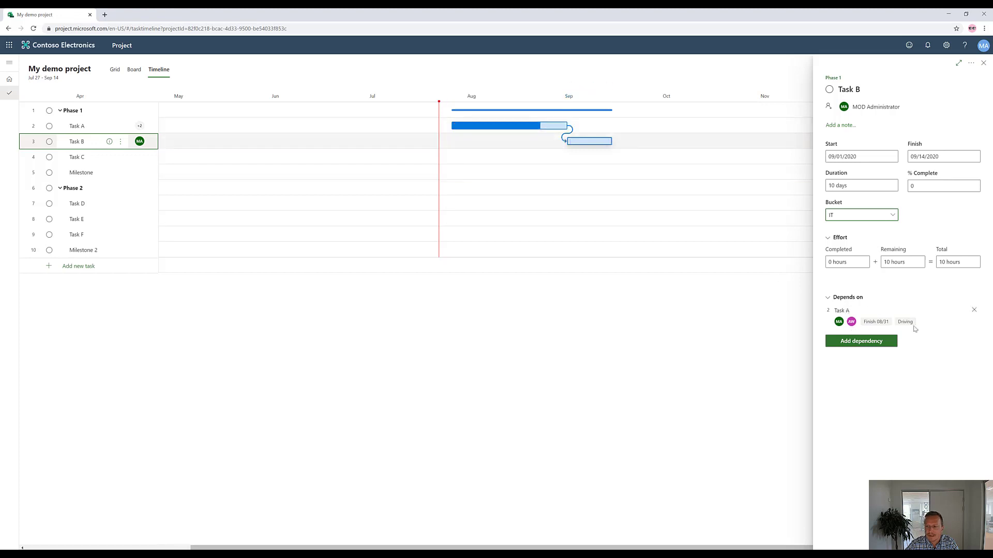
click(983, 63)
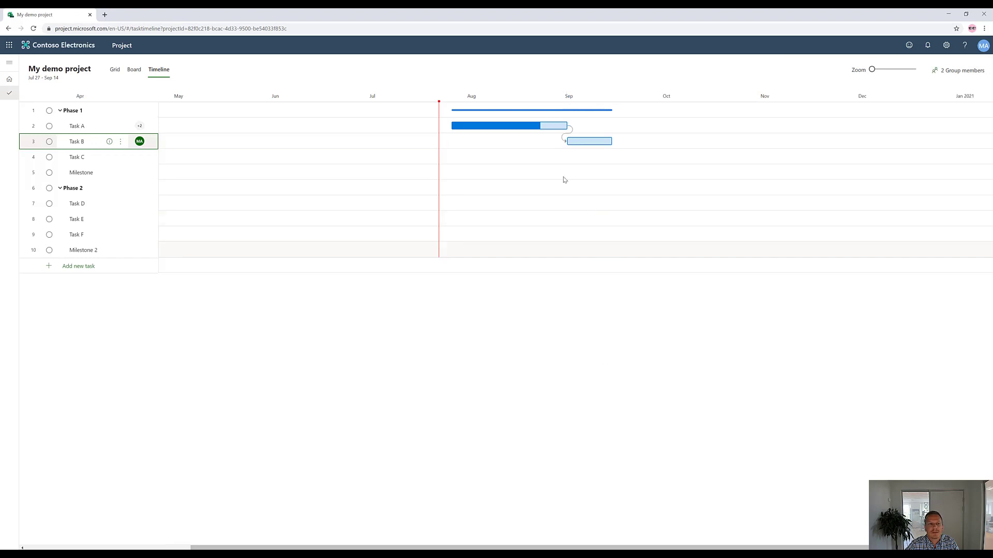
click(552, 157)
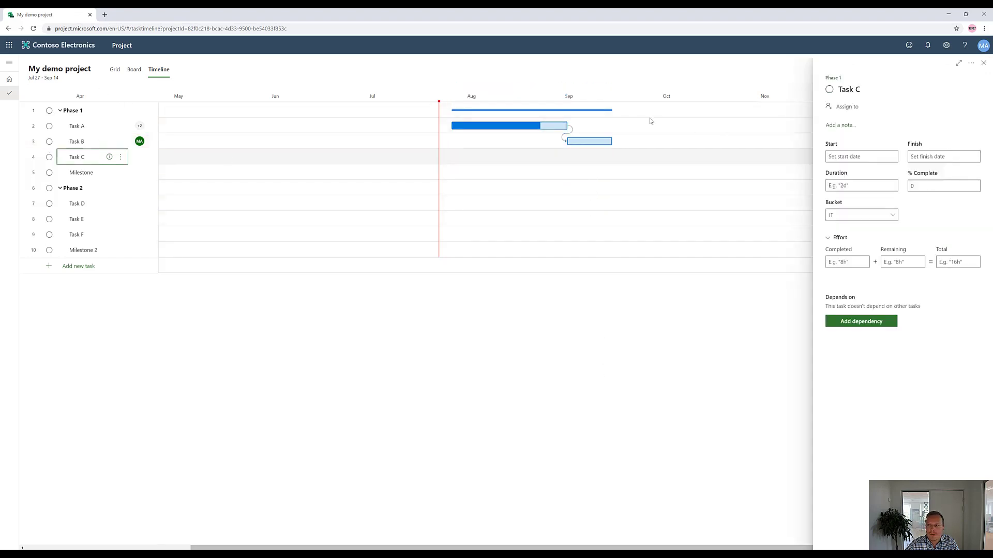
click(983, 63)
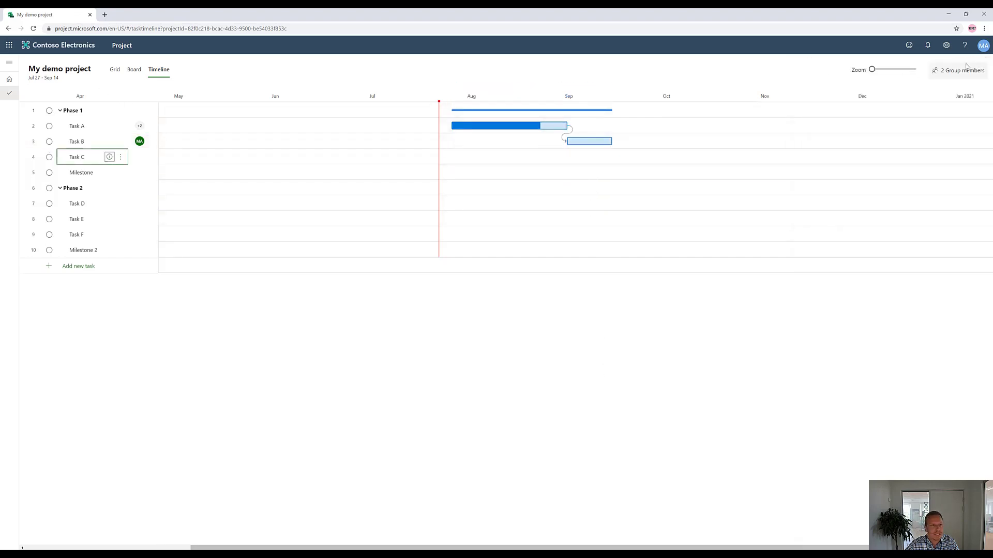
Step: Check the updated board, return to the task grid and make a copy of My demo project
click(134, 70)
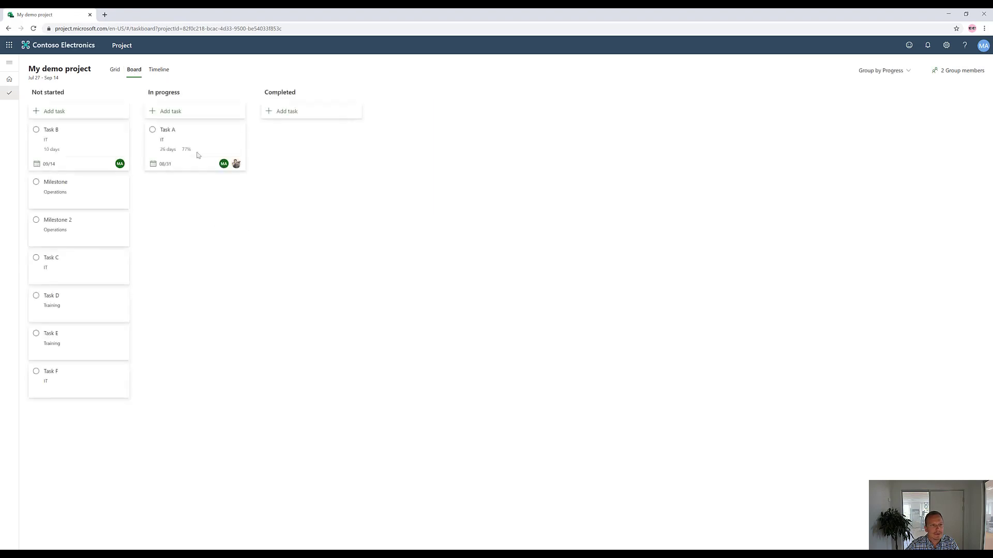
click(159, 69)
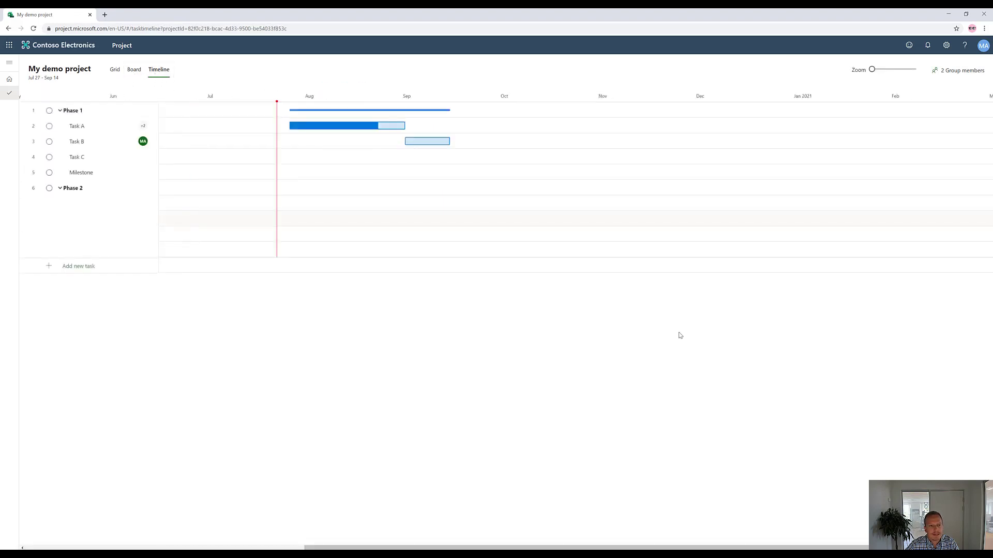
click(114, 70)
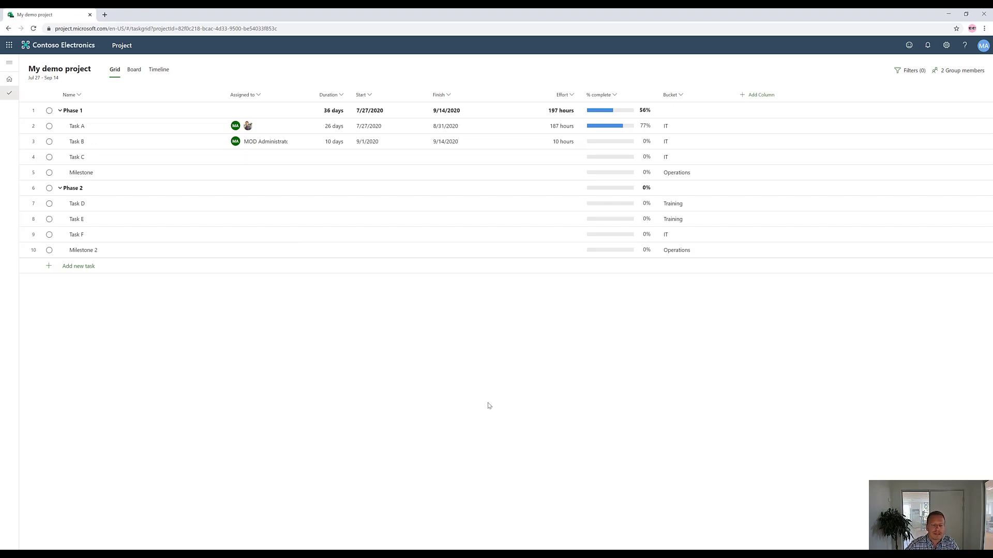
click(51, 70)
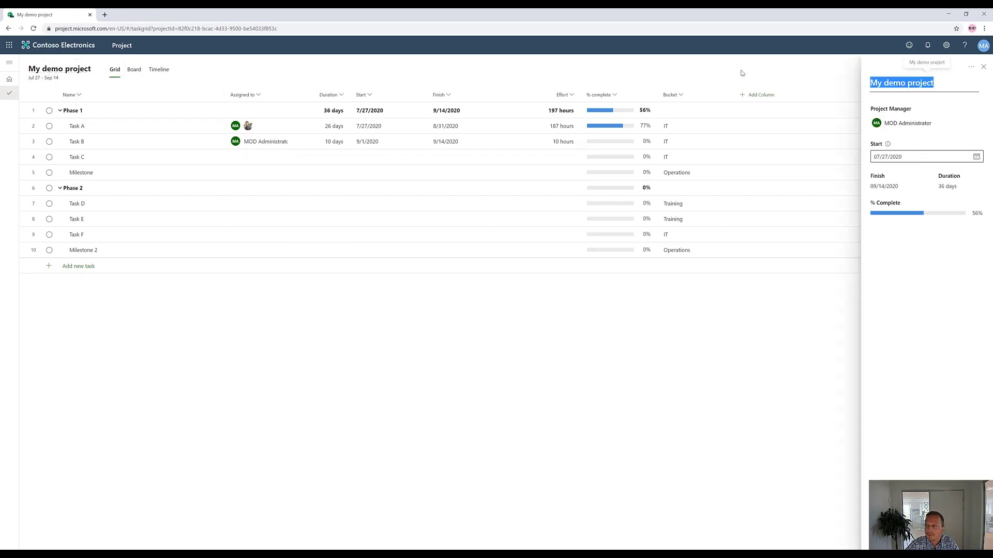
click(970, 67)
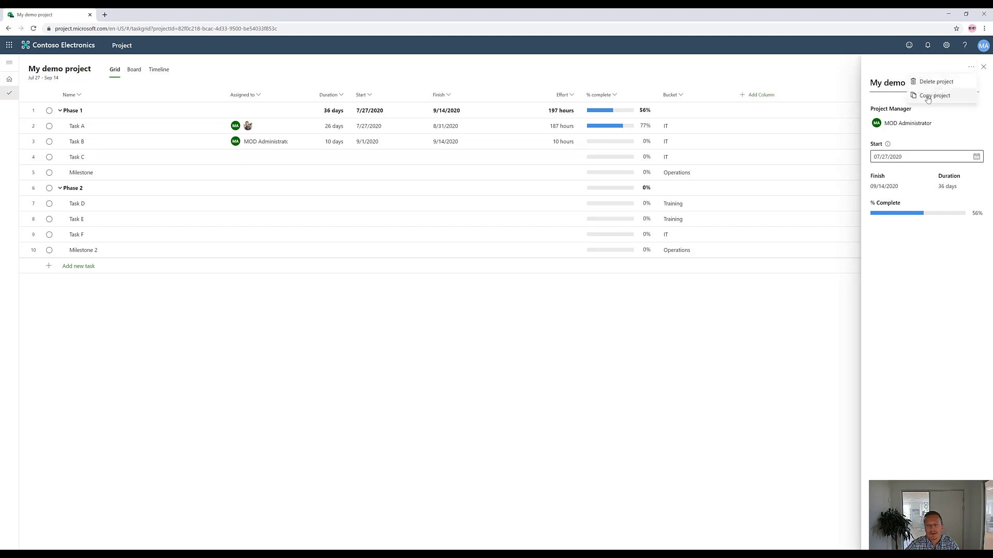
click(928, 96)
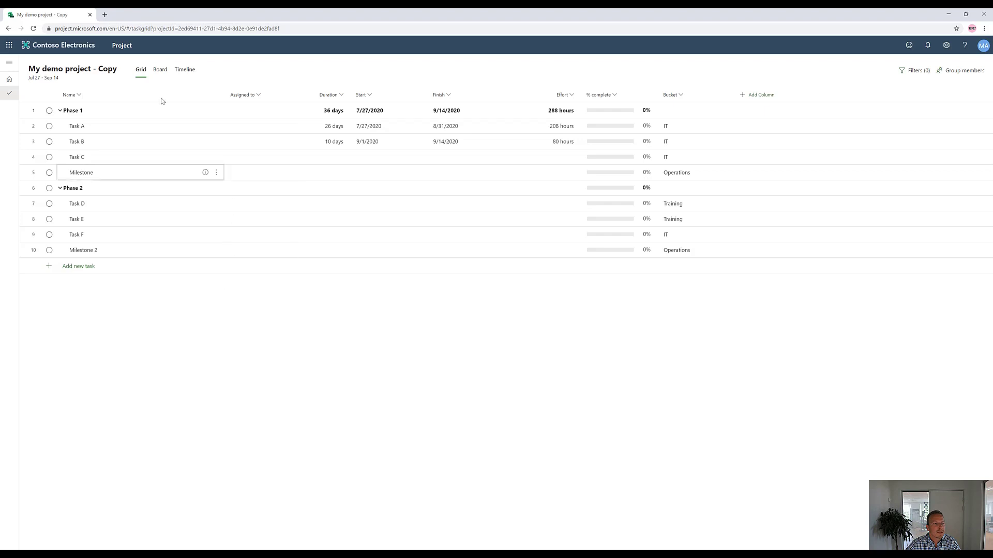
Step: Go to the Project home page, create a new roadmap and name it My demo roadmap
click(9, 79)
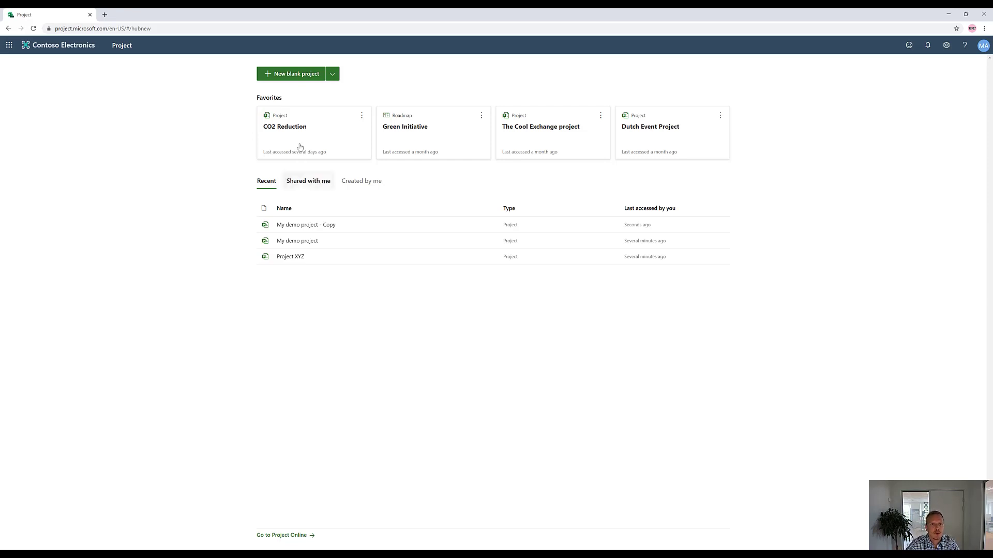
click(329, 80)
click(293, 95)
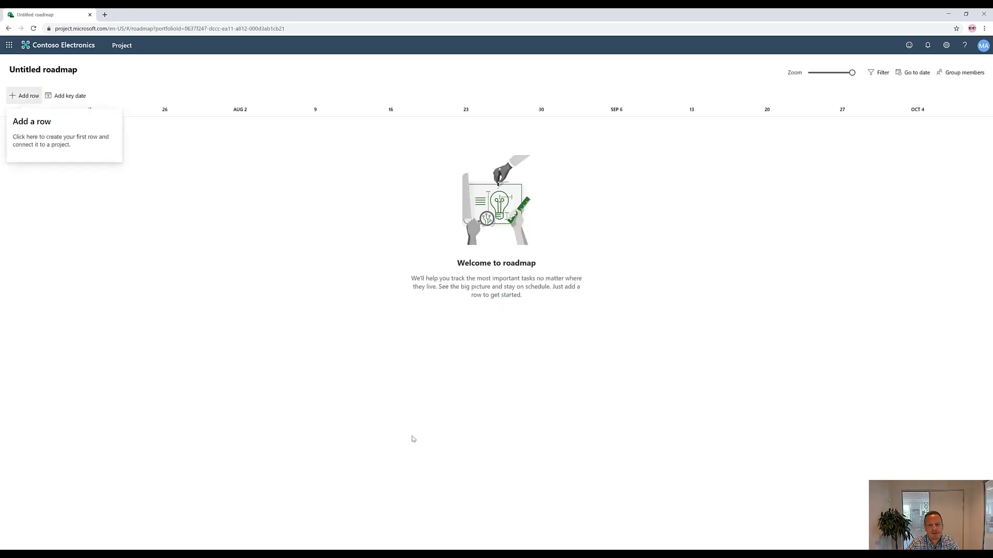
click(55, 72)
text(My)
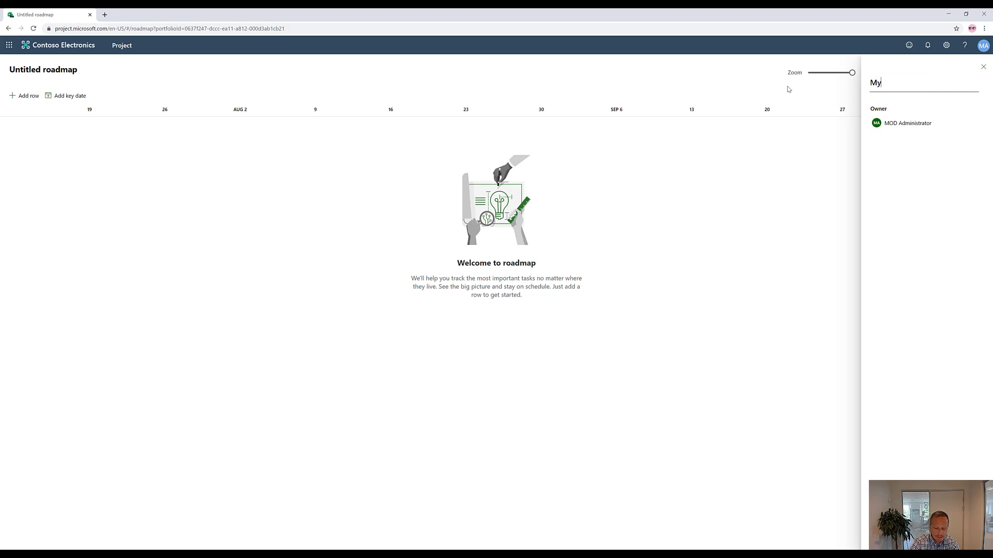
text( demo roadmap)
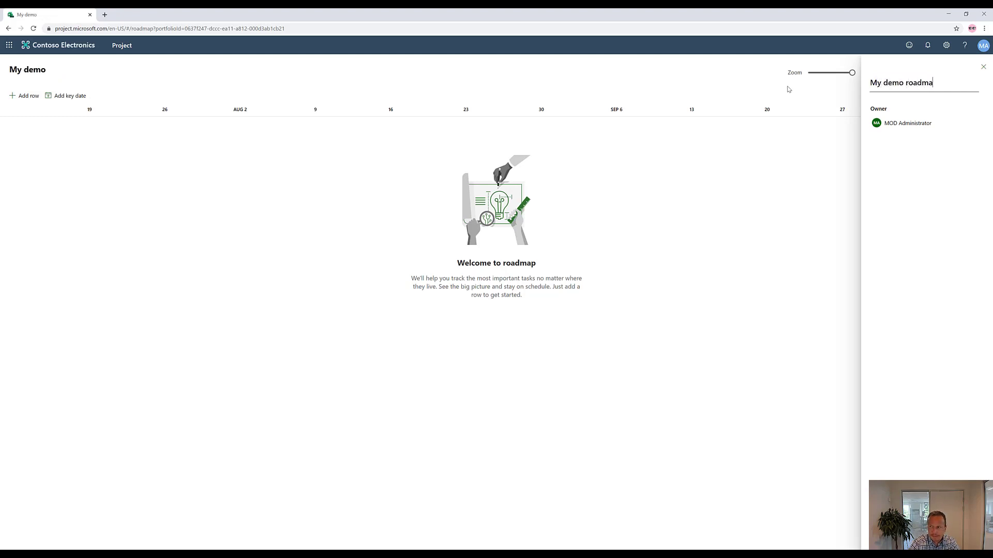
click(982, 67)
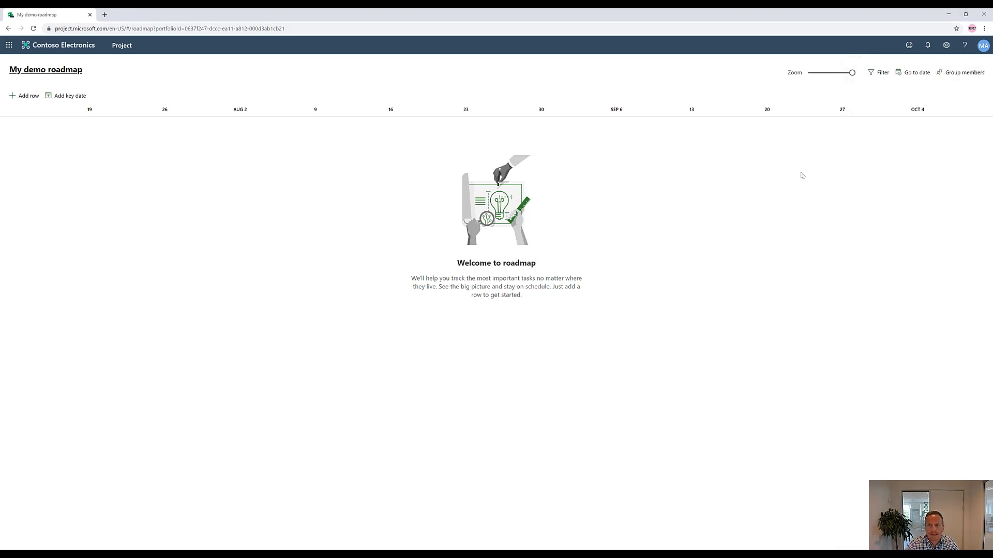
Step: Start a new key date on the roadmap and name it Deliverable 1
click(61, 98)
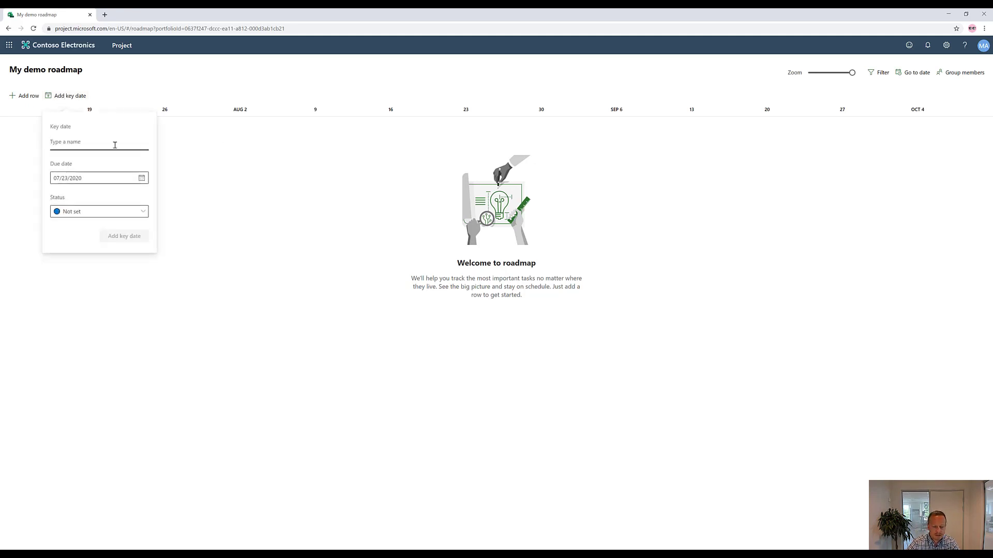
text(G)
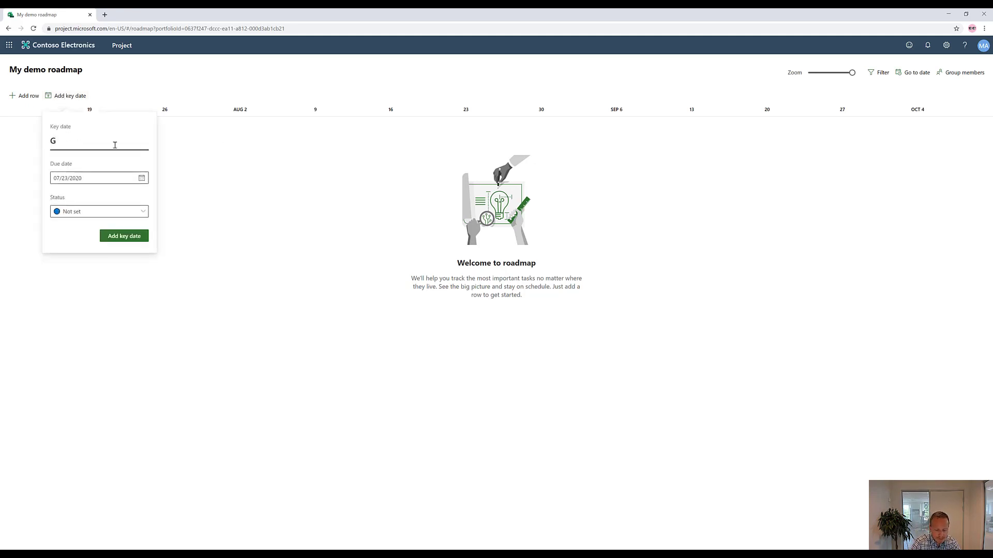
text(elivrable)
key(BackSpace)
key(BackSpace)
key(BackSpace)
text(able 1)
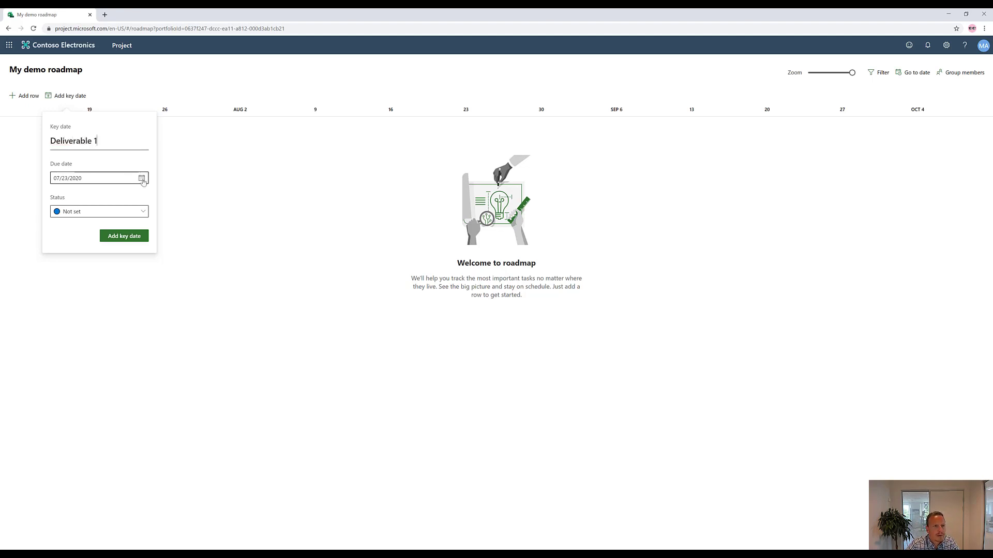
Step: Set Deliverable 1's due date to 09/09/2020, keep its status as Not set and add the key date
click(142, 179)
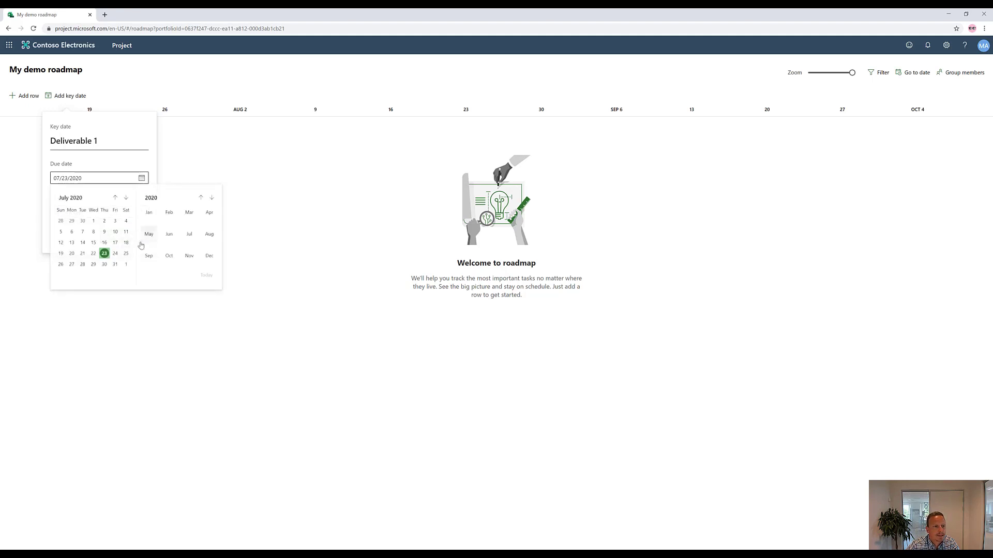
click(124, 200)
click(127, 201)
click(94, 233)
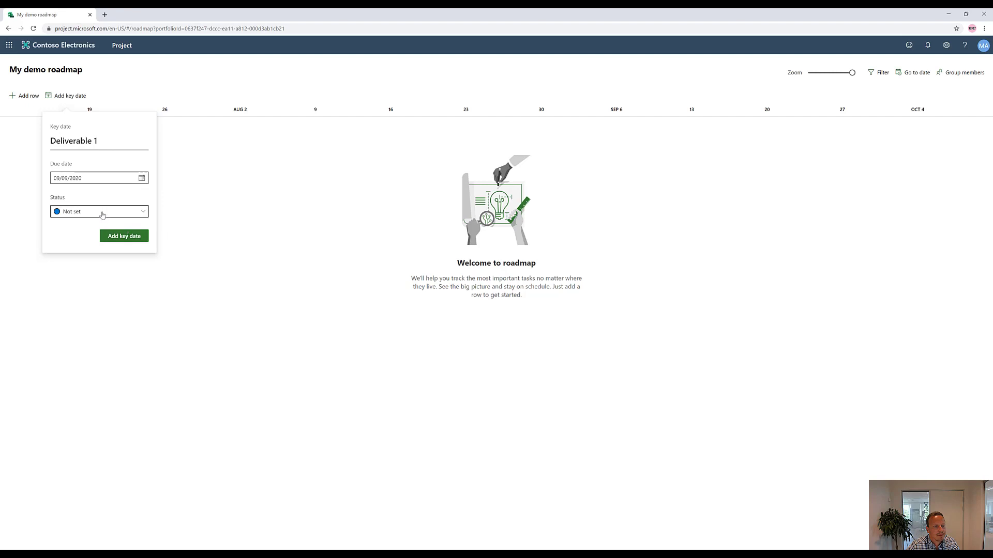
click(102, 213)
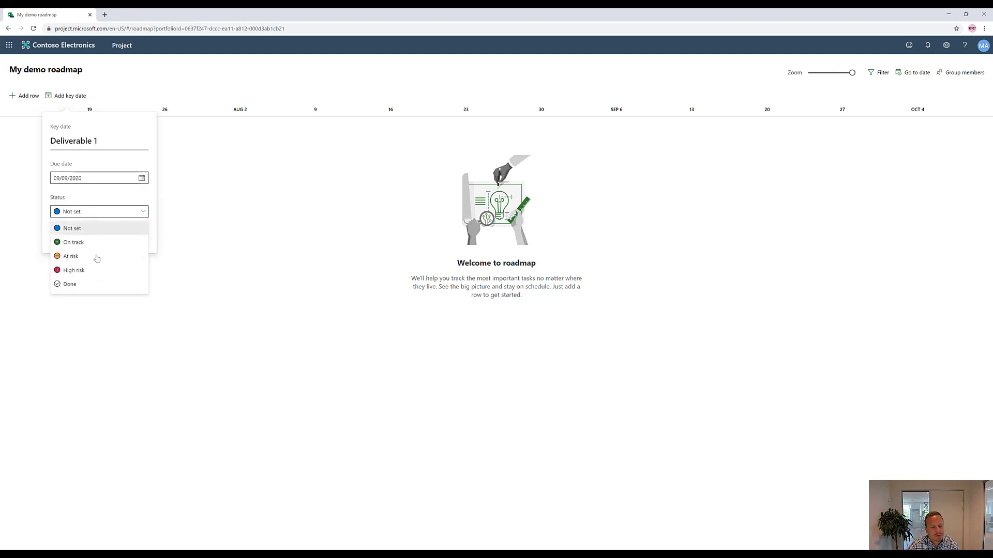
click(95, 197)
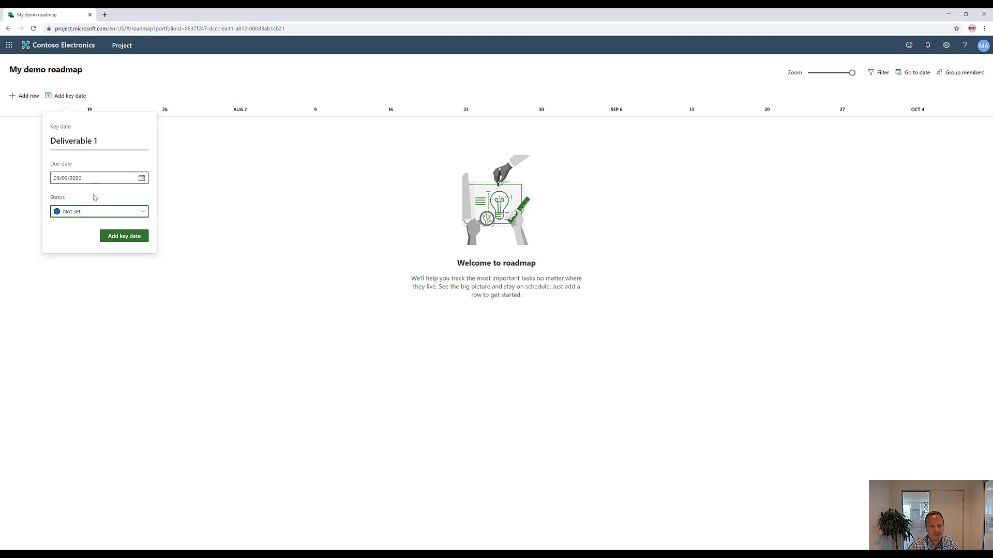
click(128, 237)
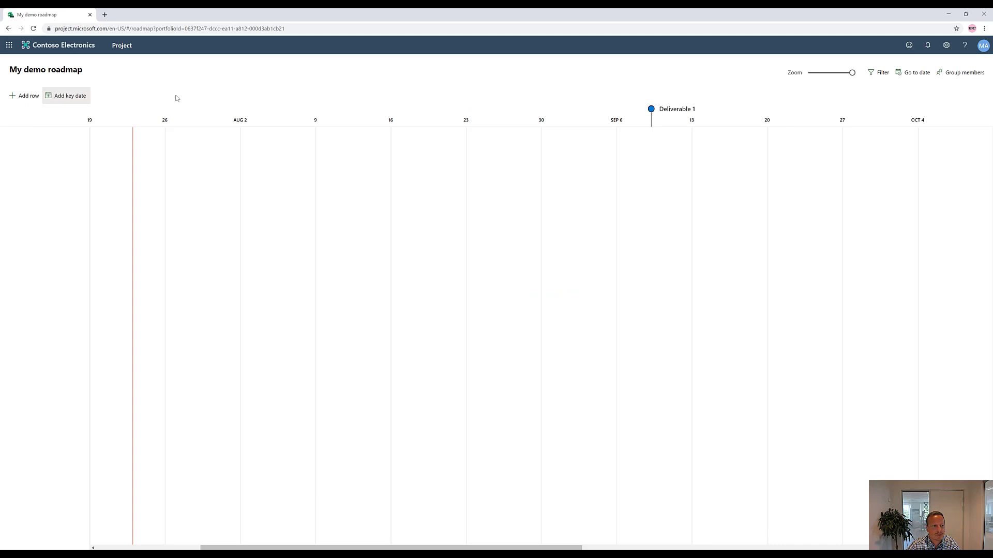
Step: Add a second key date named D2 with a due date of November 25, 2020
click(52, 97)
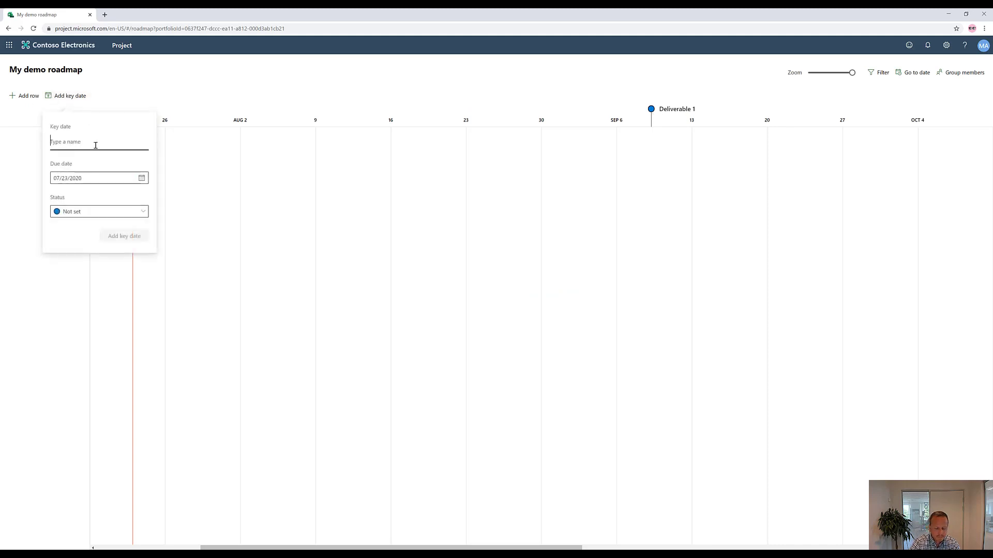
text(D2)
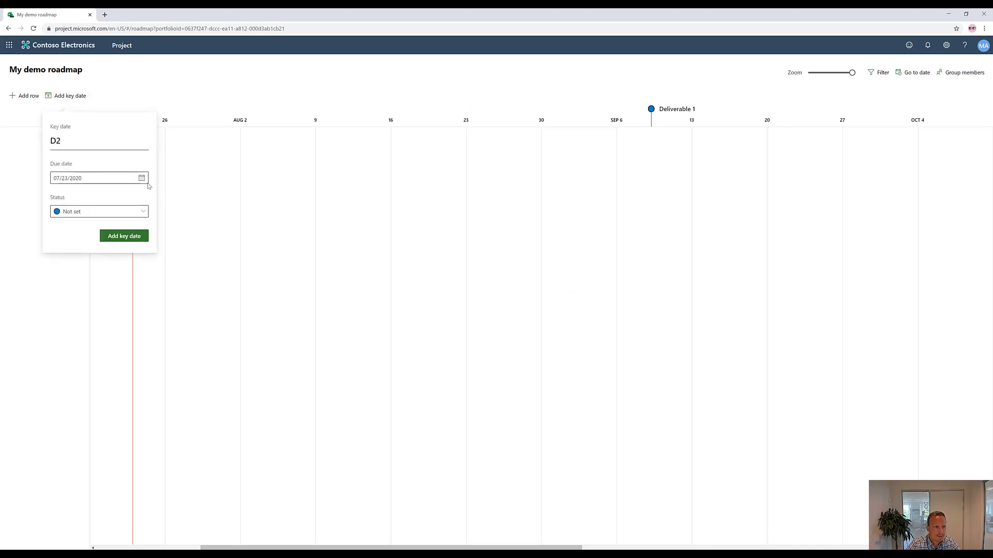
click(141, 178)
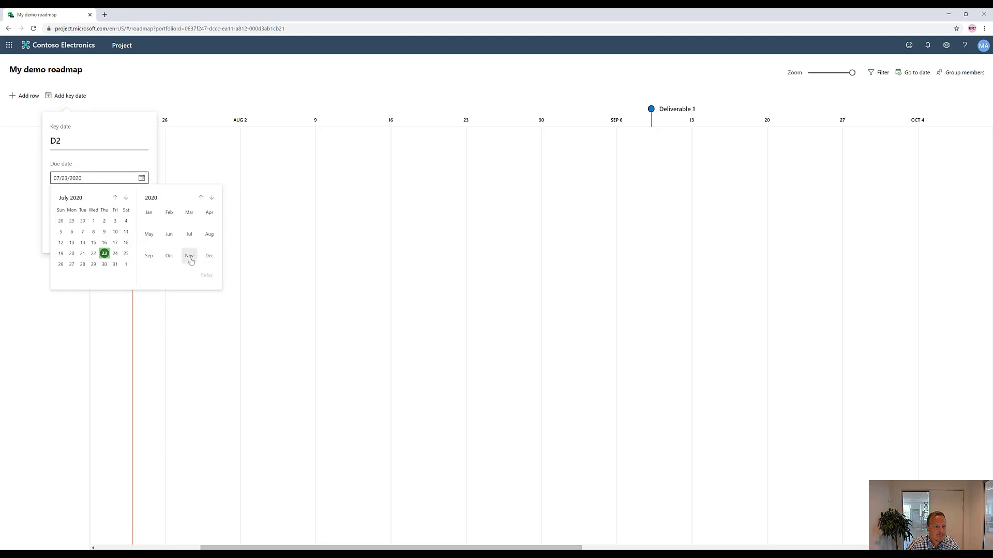
click(190, 256)
click(93, 254)
click(133, 236)
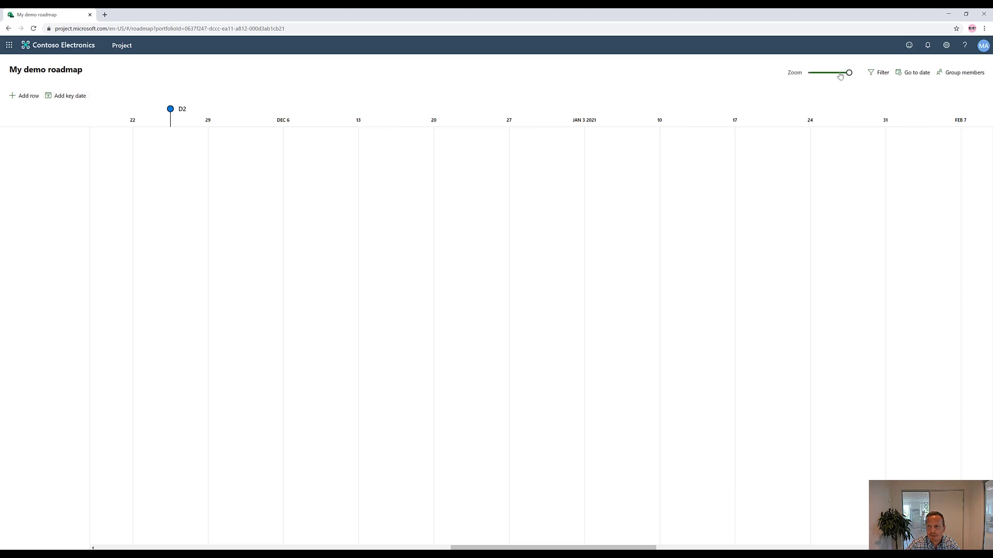
Step: Add a row named Workstream 1 to the roadmap
drag(840, 76, 807, 75)
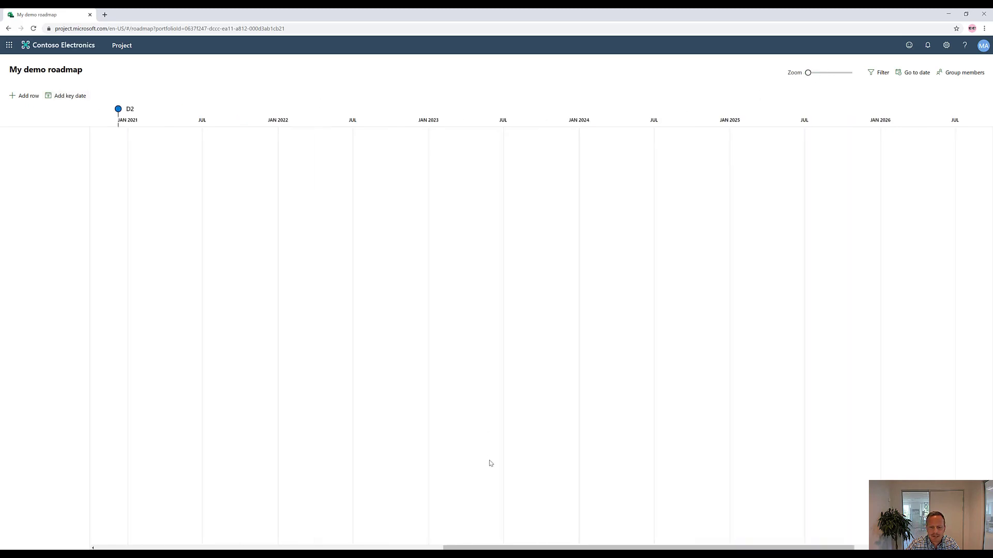
drag(467, 546, 89, 542)
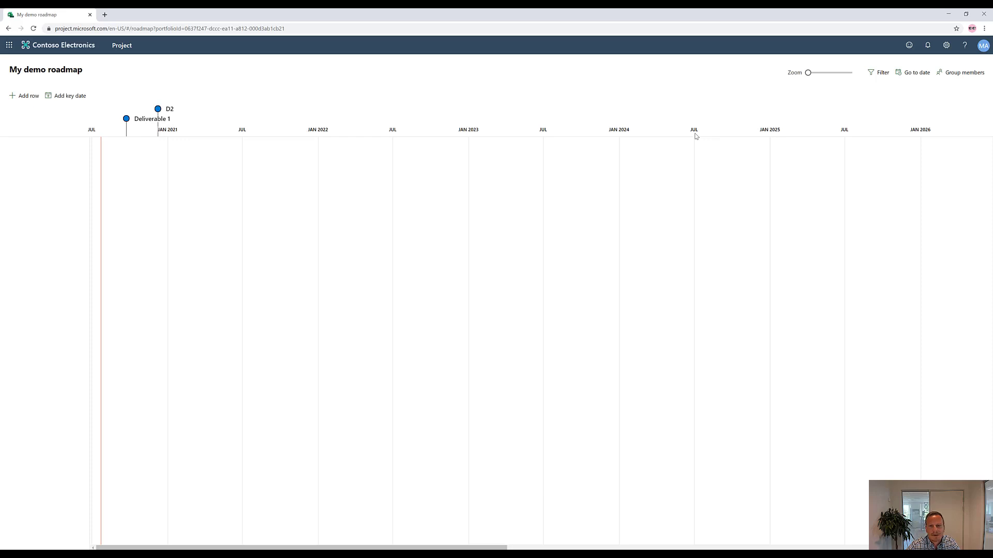
click(817, 76)
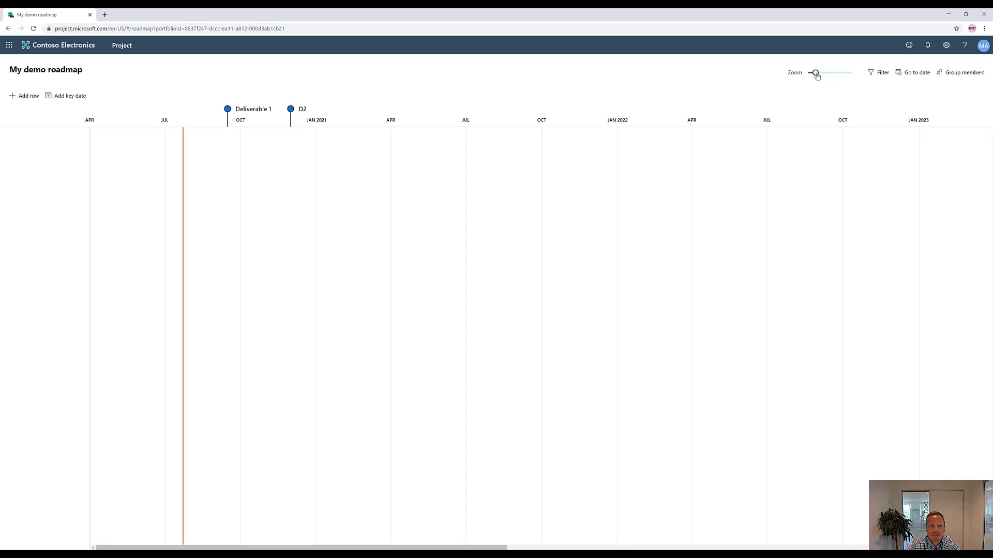
click(829, 74)
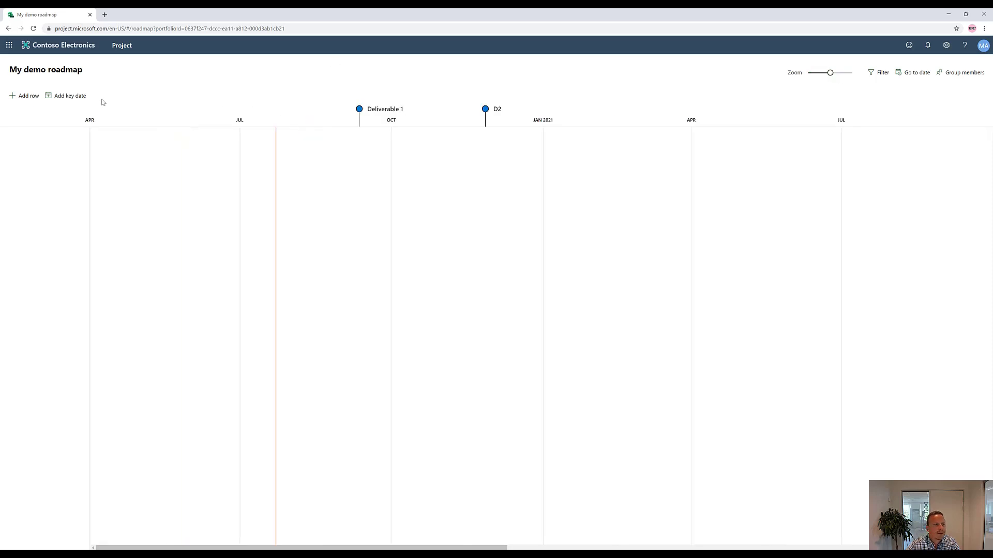
click(28, 95)
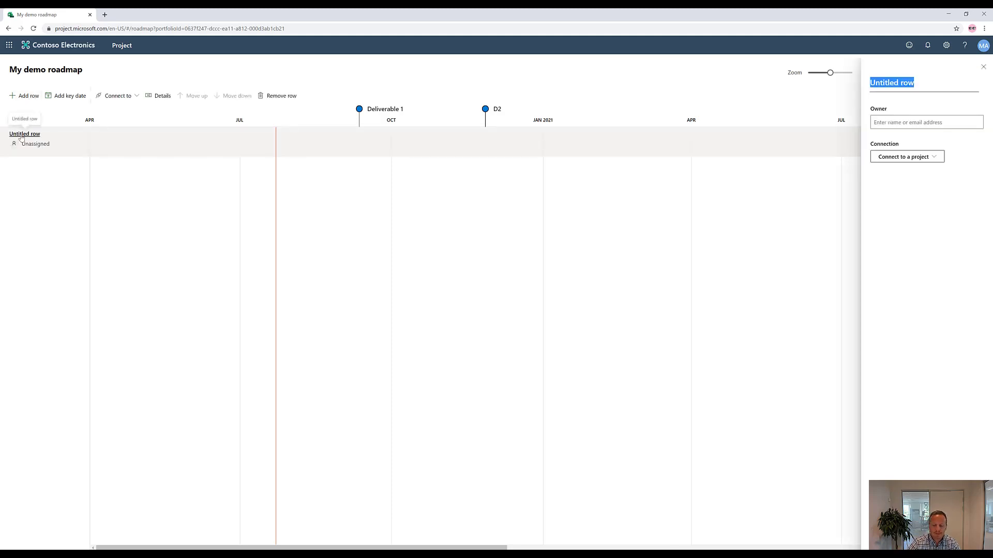
text(orkstream)
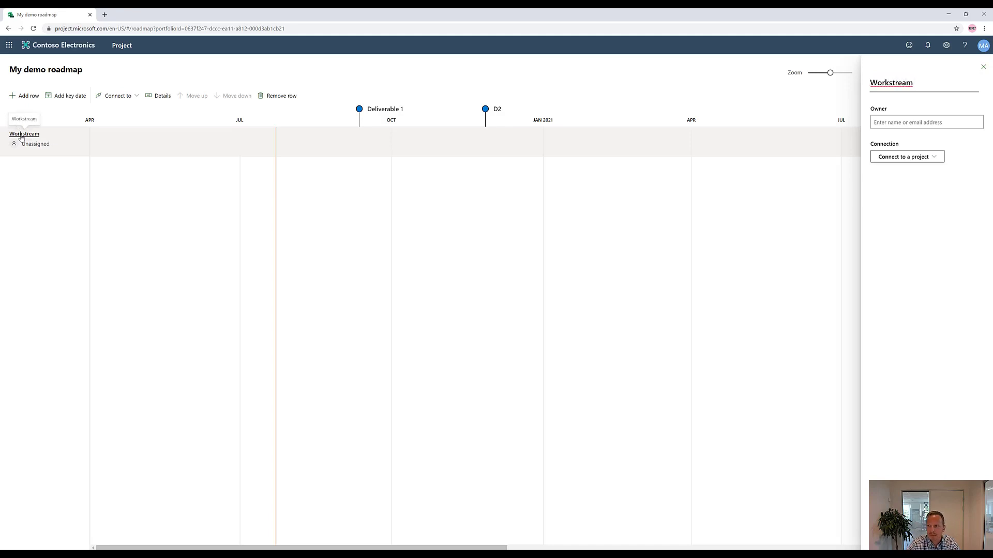
text( 1)
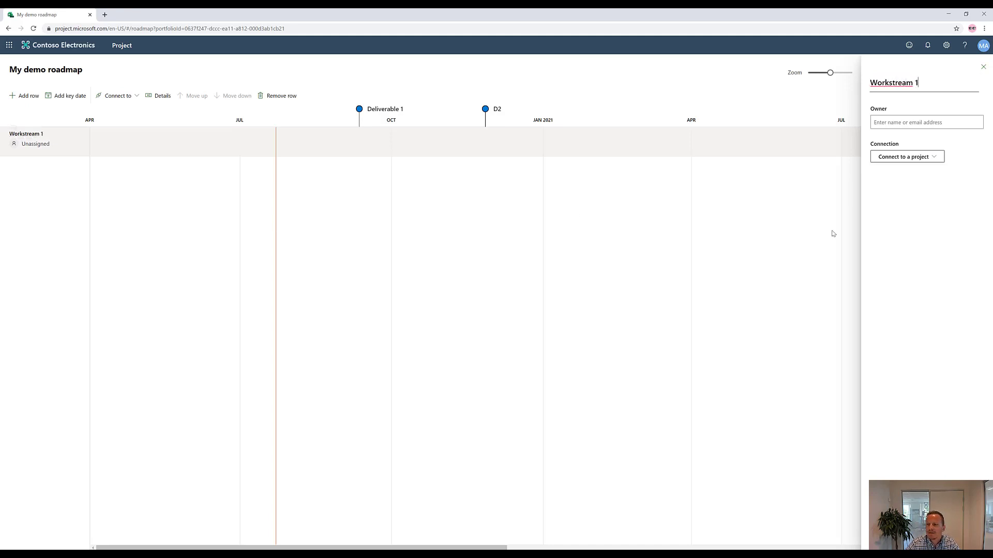
click(875, 205)
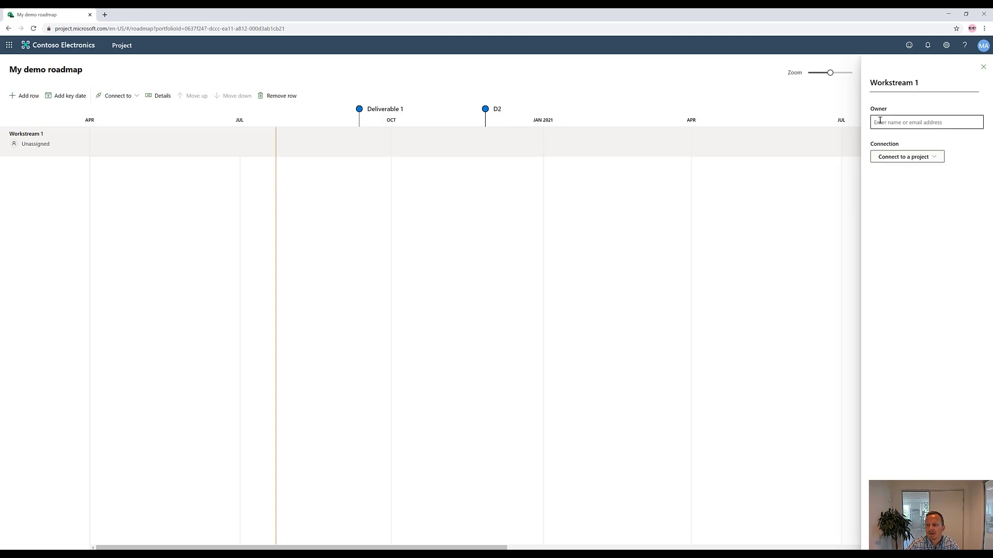
Step: Assign MOD Administrator as the owner of the Workstream 1 row
click(918, 123)
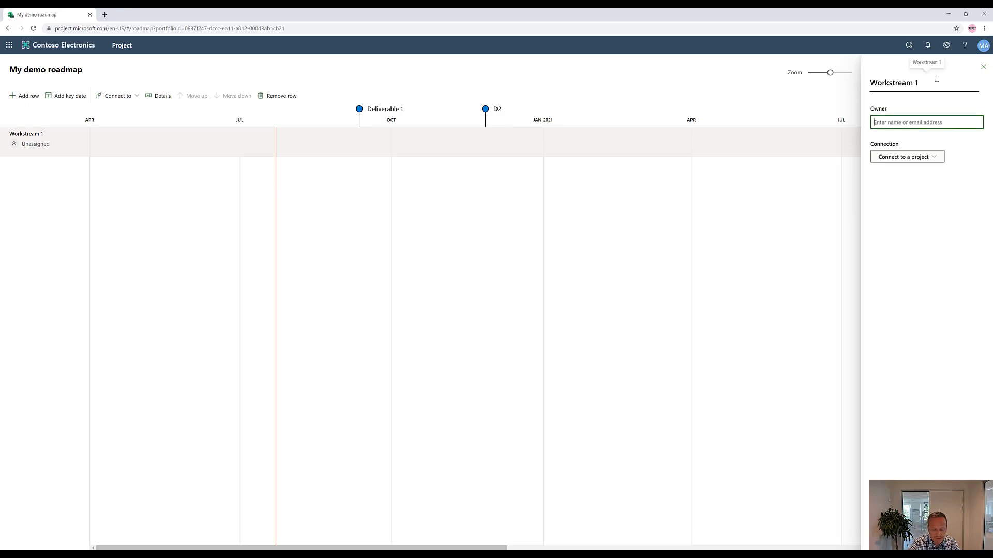
text(mod)
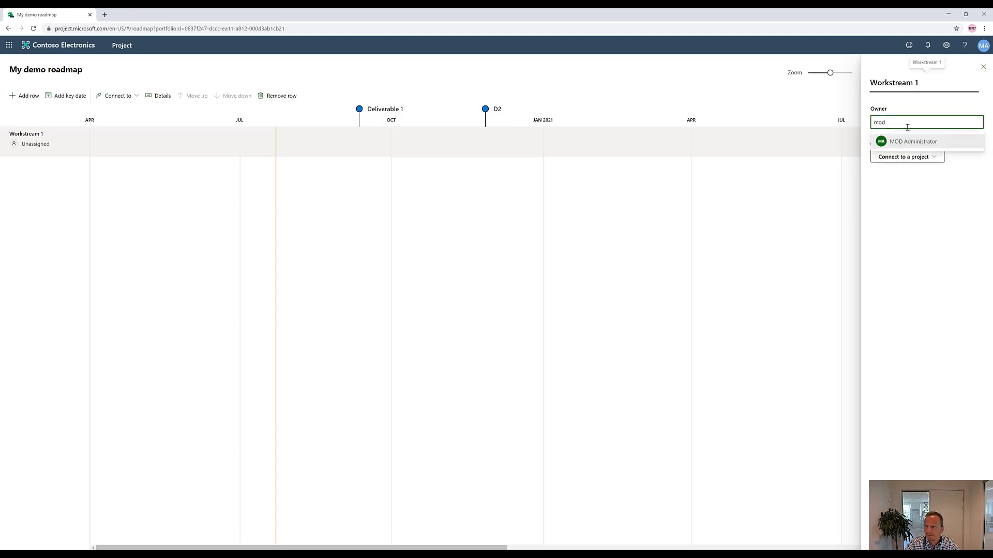
click(938, 138)
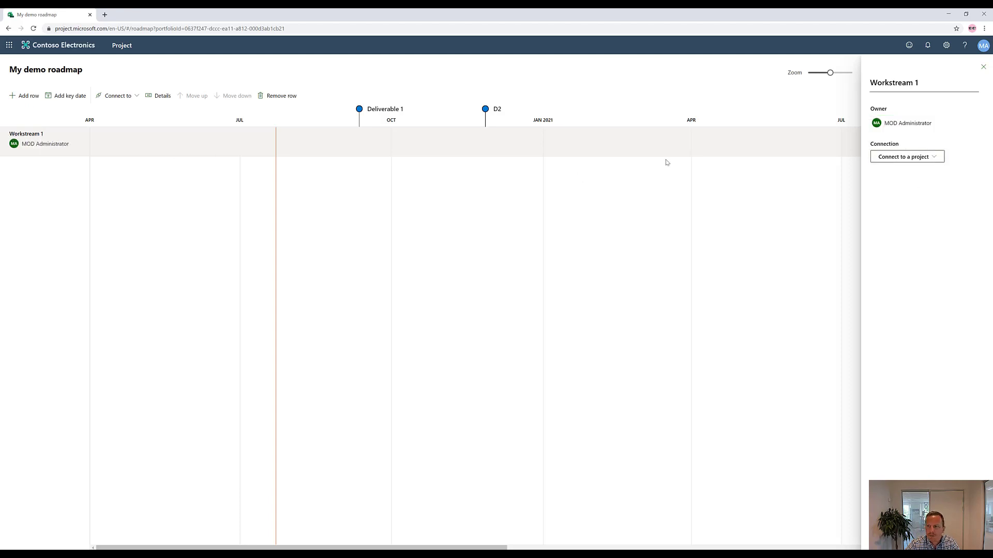
Step: Connect the Workstream 1 row to My demo project as a Project connection
click(938, 158)
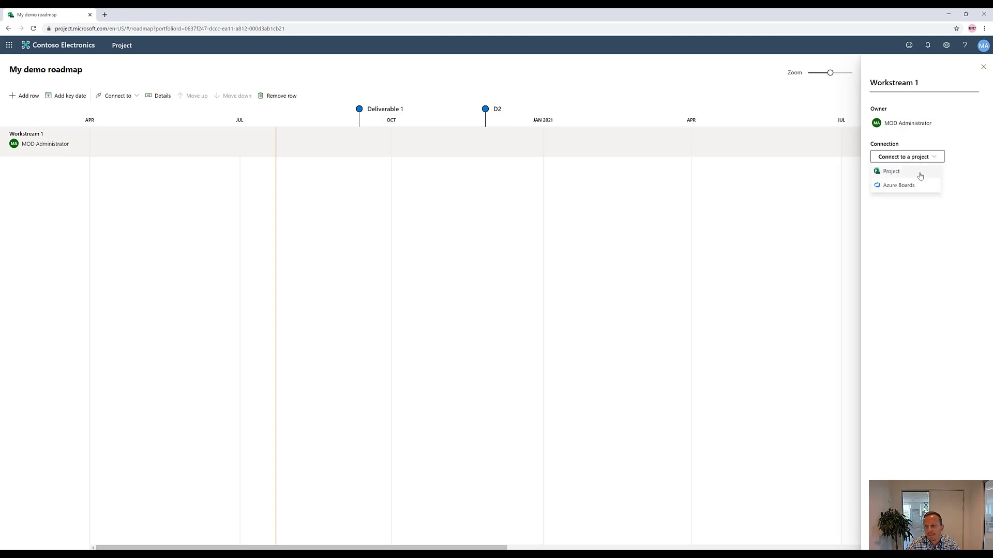
click(887, 172)
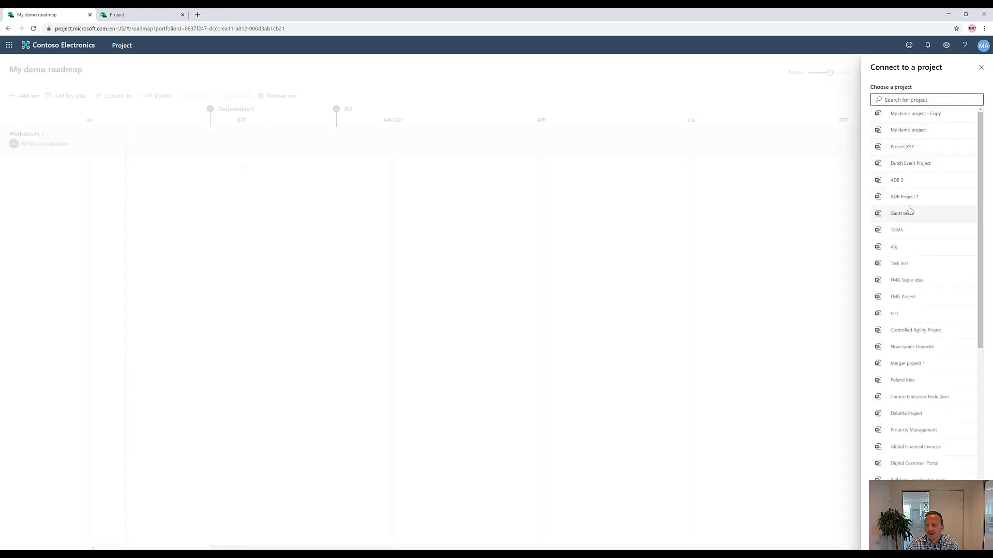
click(906, 136)
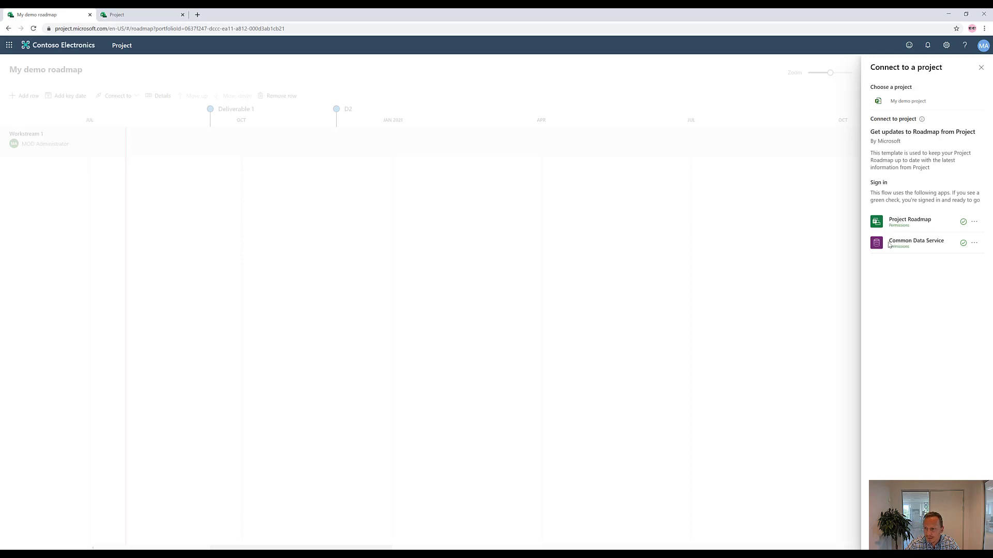
drag(911, 242, 943, 241)
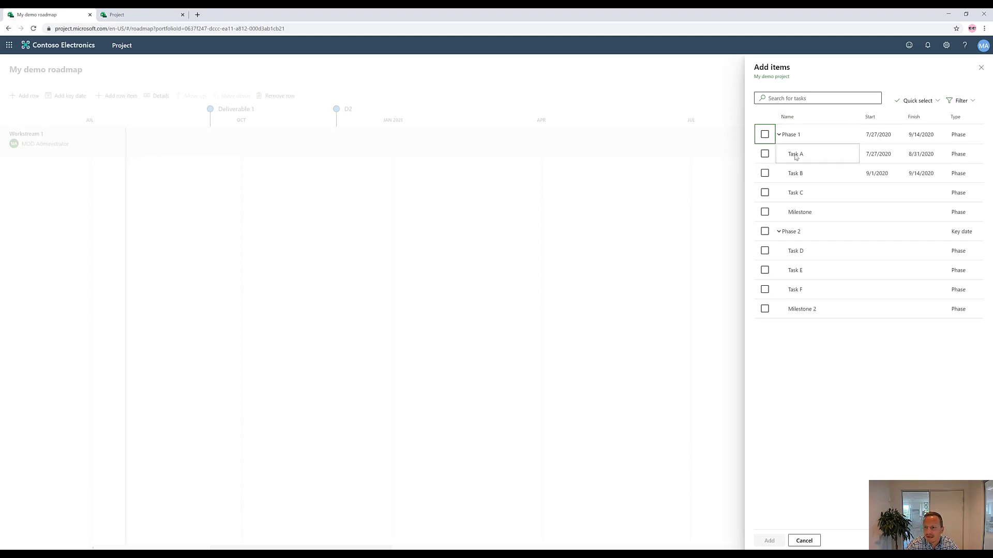
Step: Add Phase 1, Task A, Task B, Task C, Milestone and Phase 2 from the connected project to the Workstream 1 row
click(937, 102)
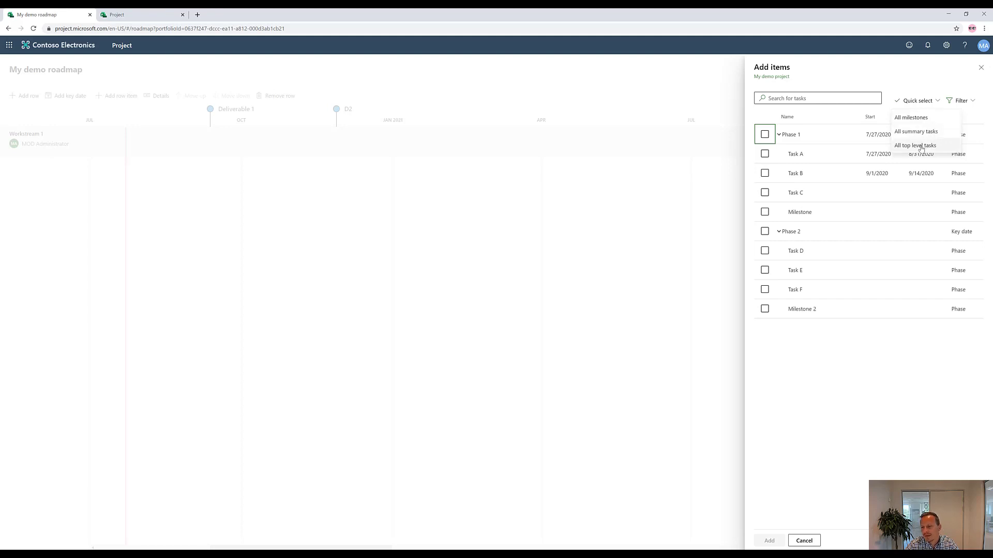
click(787, 99)
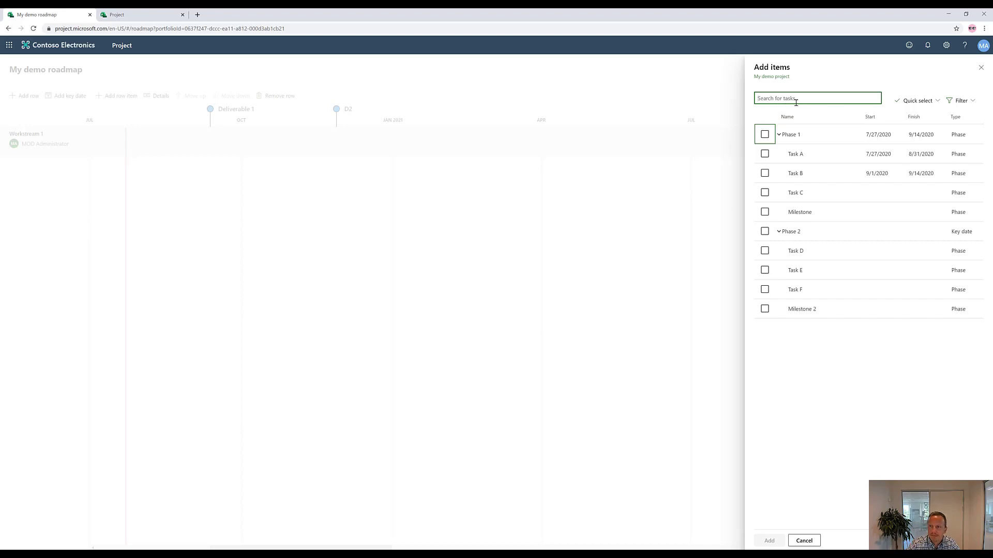
click(765, 136)
click(764, 154)
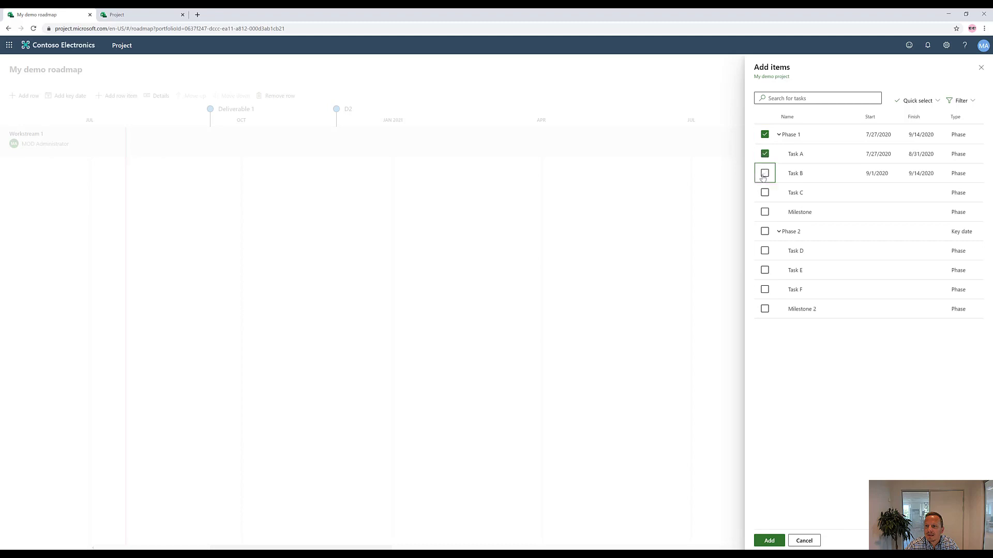
click(764, 174)
click(765, 193)
click(765, 213)
click(764, 232)
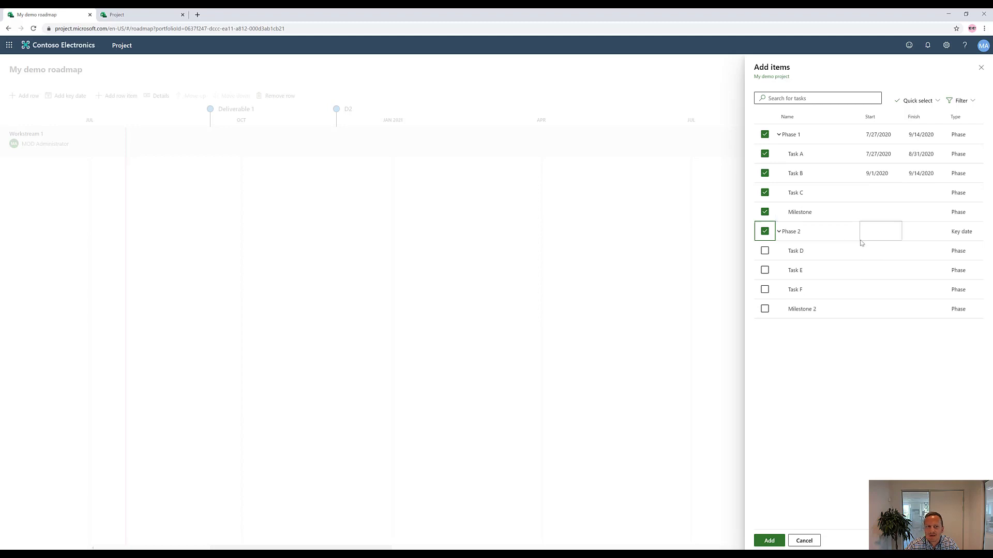
click(784, 541)
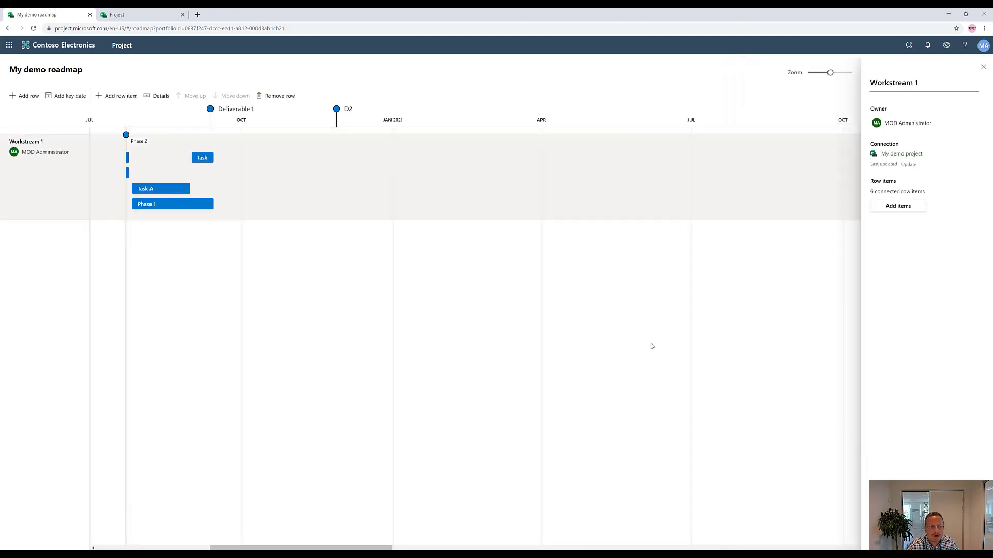
Step: Set the status of Task A on the roadmap to On track
click(151, 190)
drag(161, 301, 204, 302)
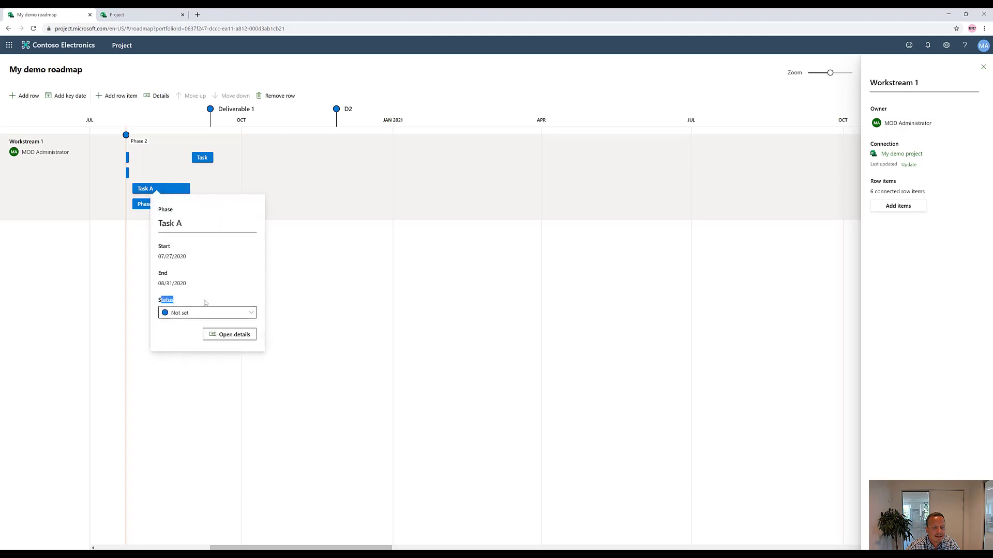
click(203, 306)
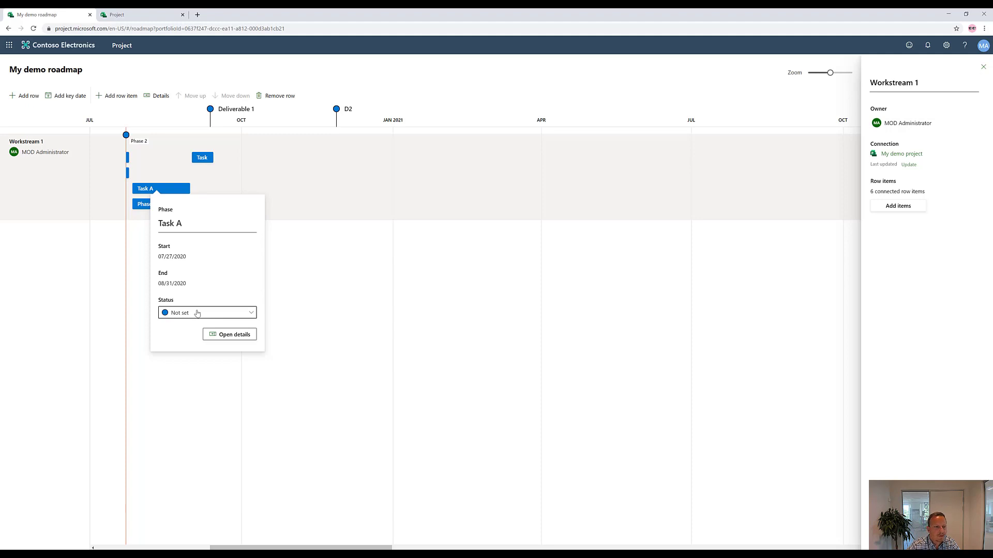
click(197, 312)
click(185, 344)
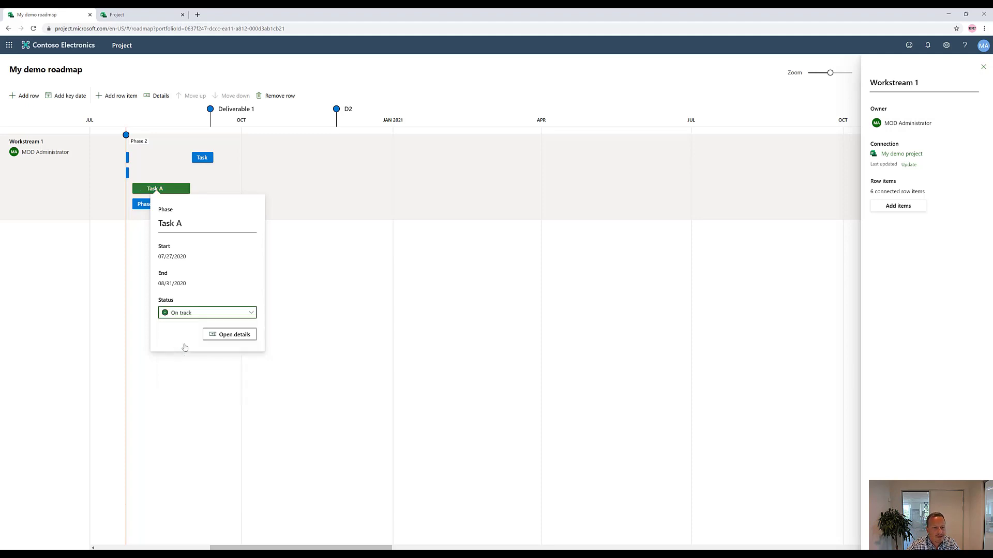
Step: Set the status of Task B in the Workstream 1 row to At risk
click(201, 157)
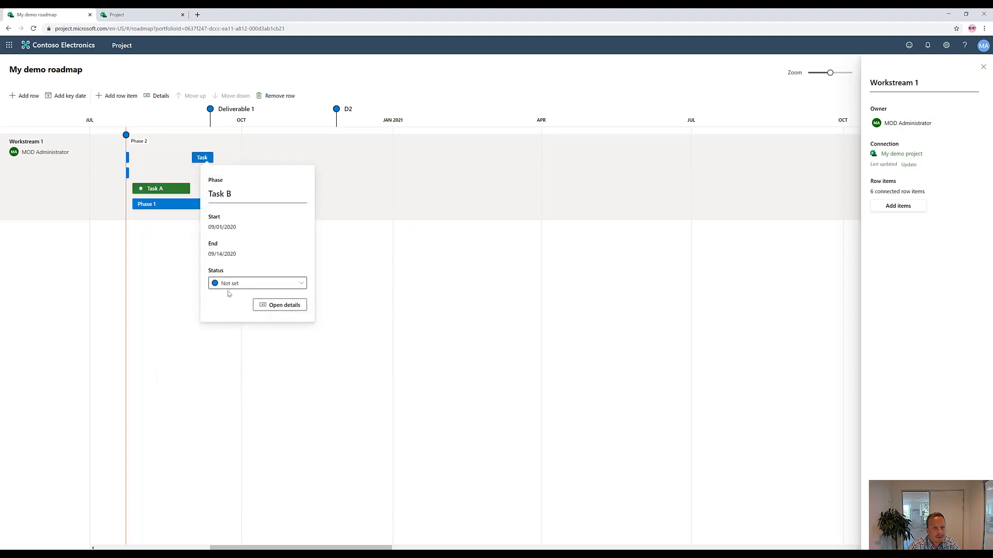
click(228, 288)
click(234, 327)
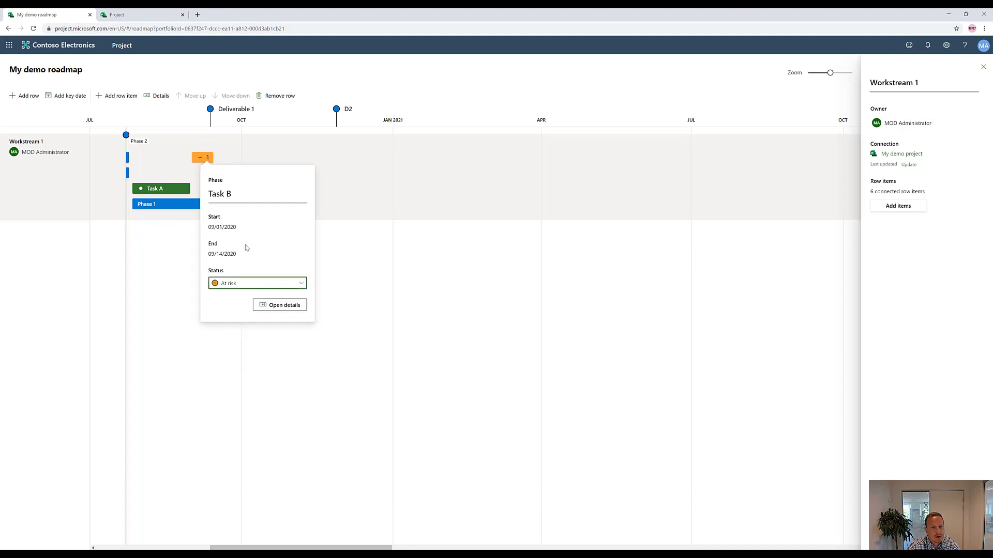
click(40, 286)
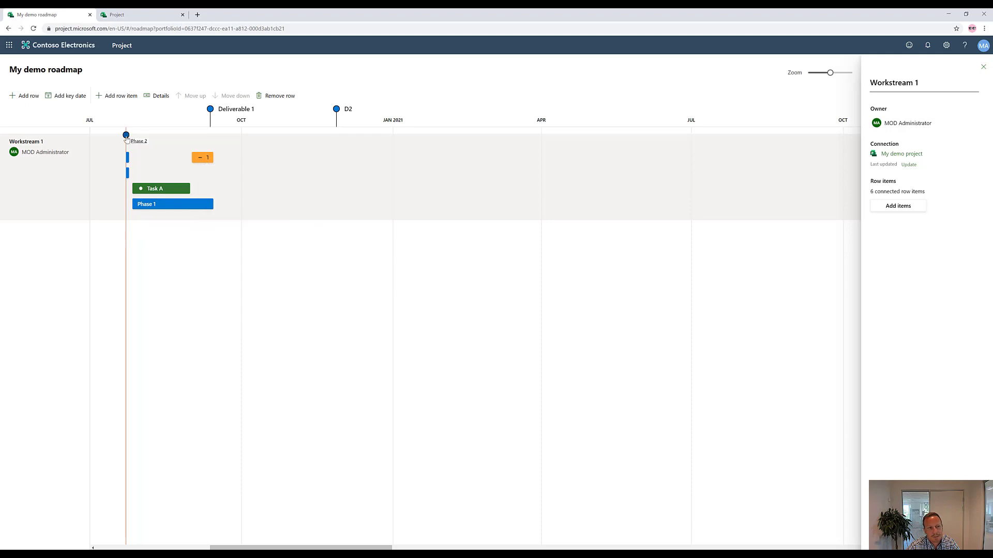
Step: Set the status of the Phase 2 key date in the Workstream 1 row to On track
click(127, 136)
drag(134, 161, 181, 166)
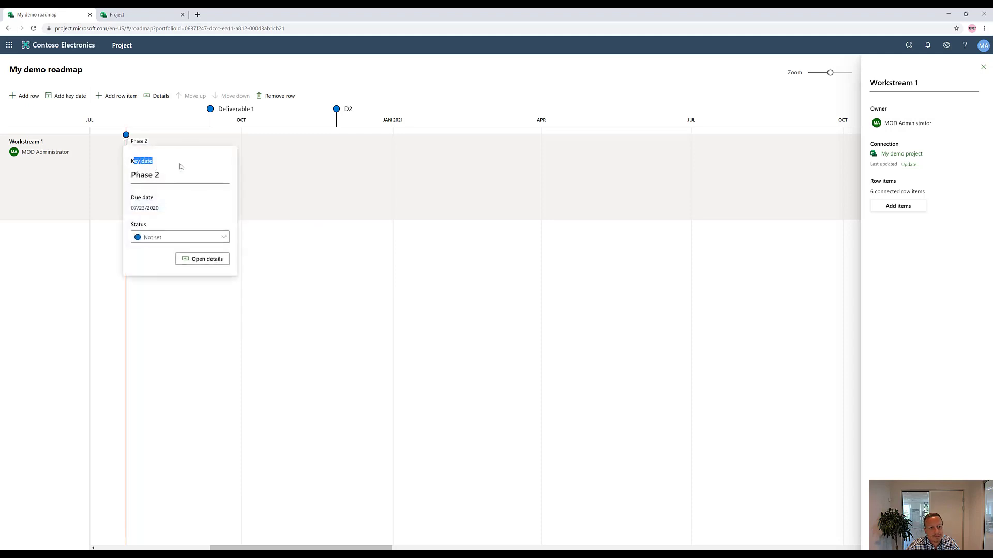
click(181, 167)
click(177, 238)
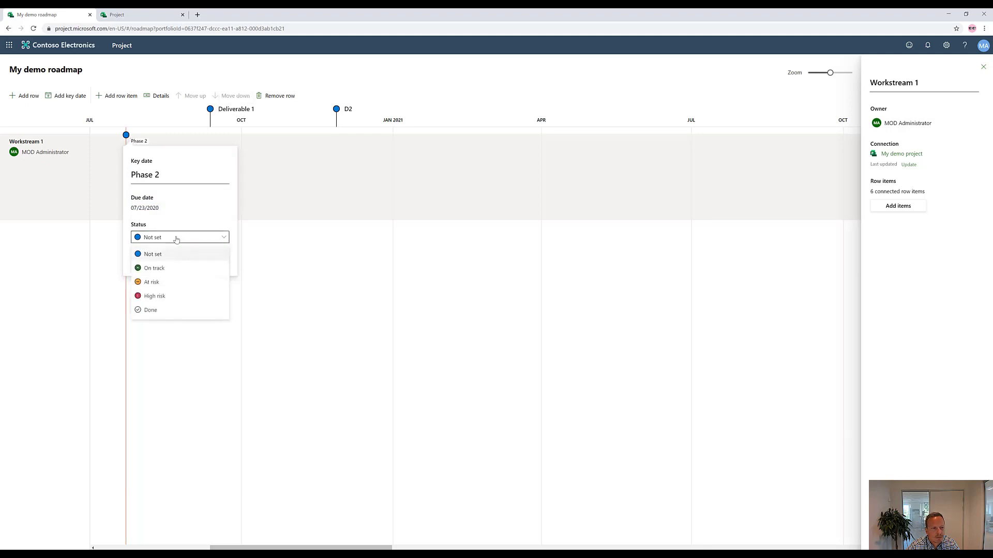
click(155, 269)
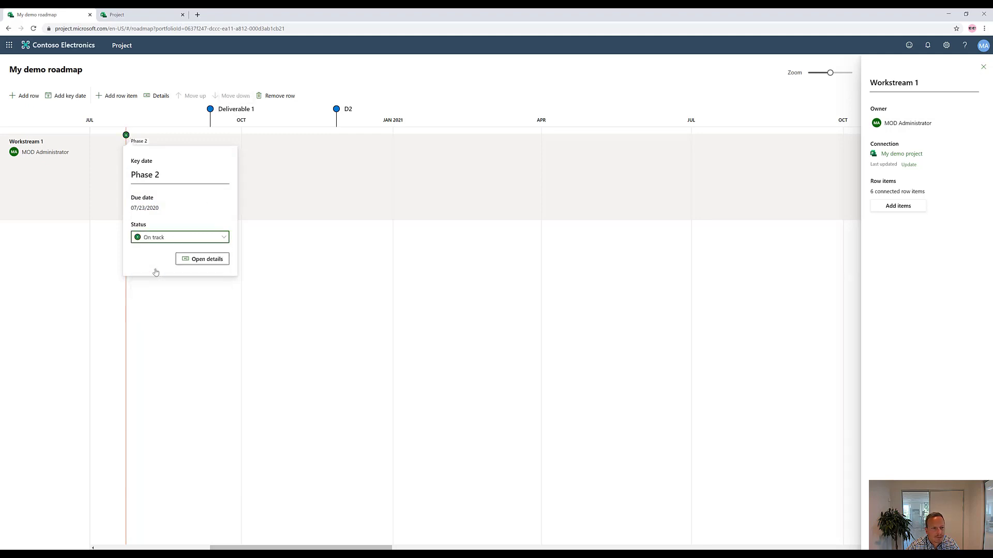
click(57, 268)
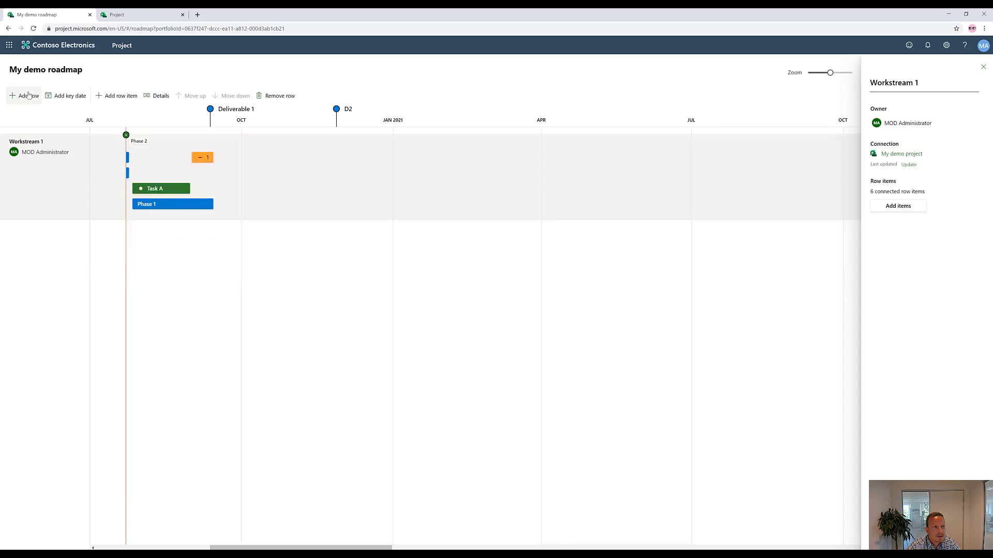
Step: Add a new row to the roadmap and name it Another workstream
click(24, 95)
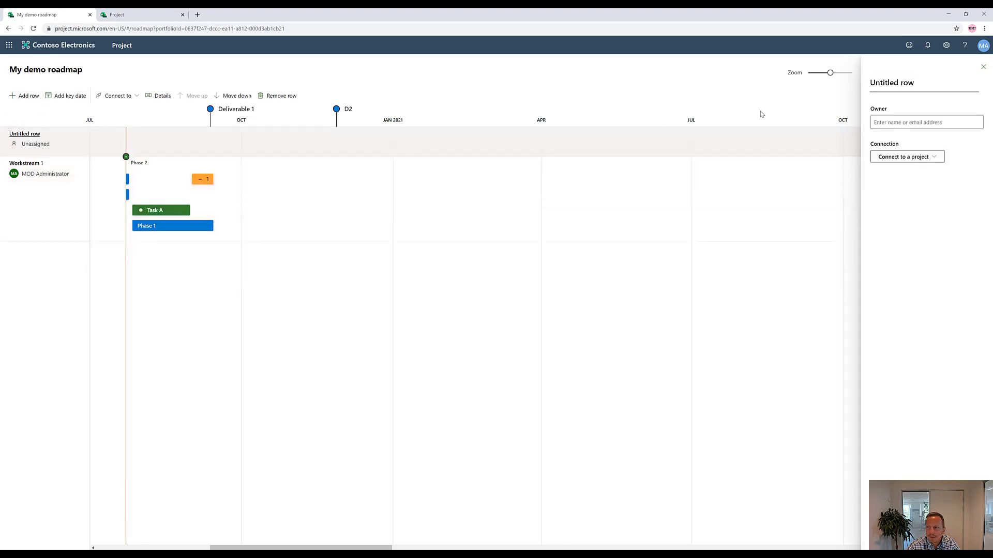
click(884, 85)
text(A)
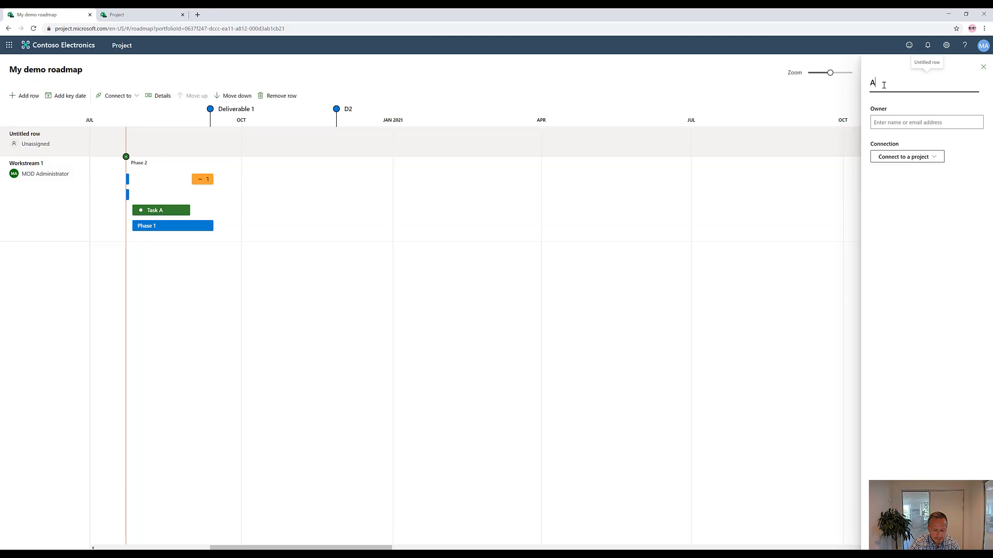
text(nother workstream)
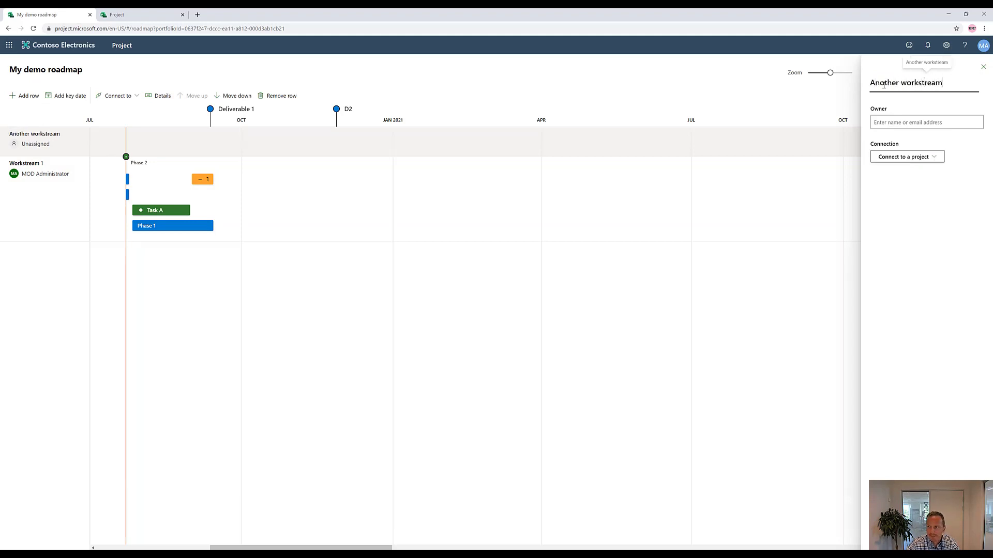
Step: Assign the Marketing Assistant as the owner of the Another workstream row
click(894, 127)
text(alex)
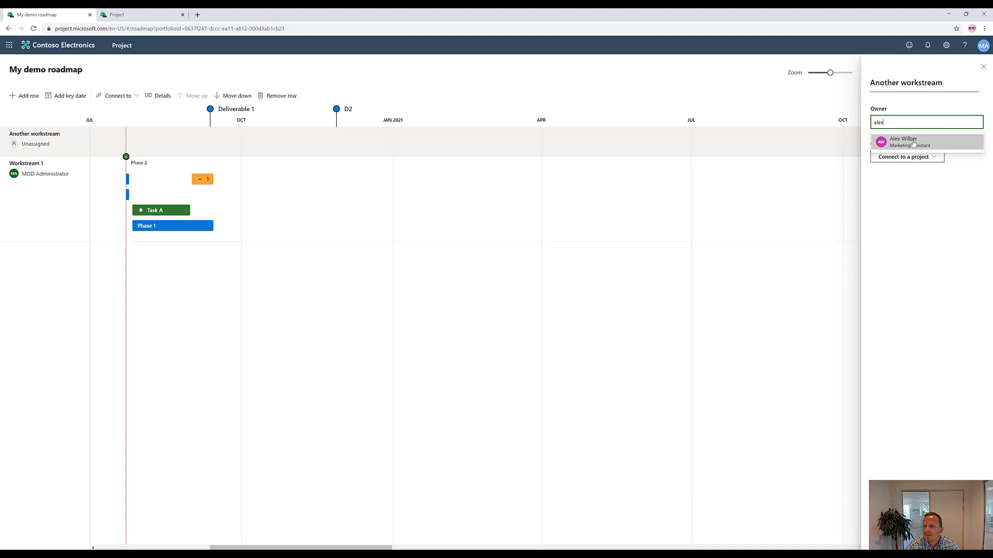
click(913, 144)
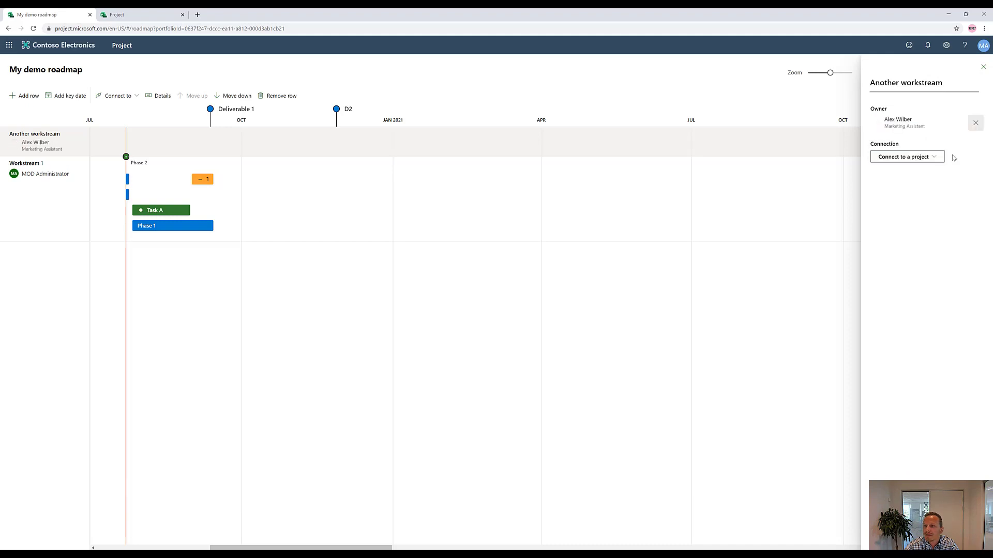
Step: Connect the Another workstream row to My demo project - Copy as a Project connection
click(941, 158)
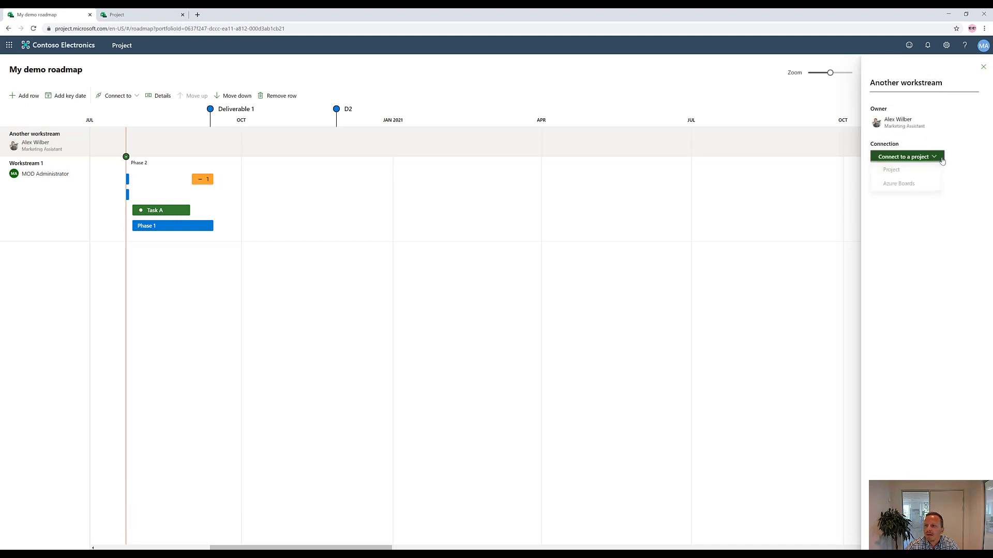
click(907, 170)
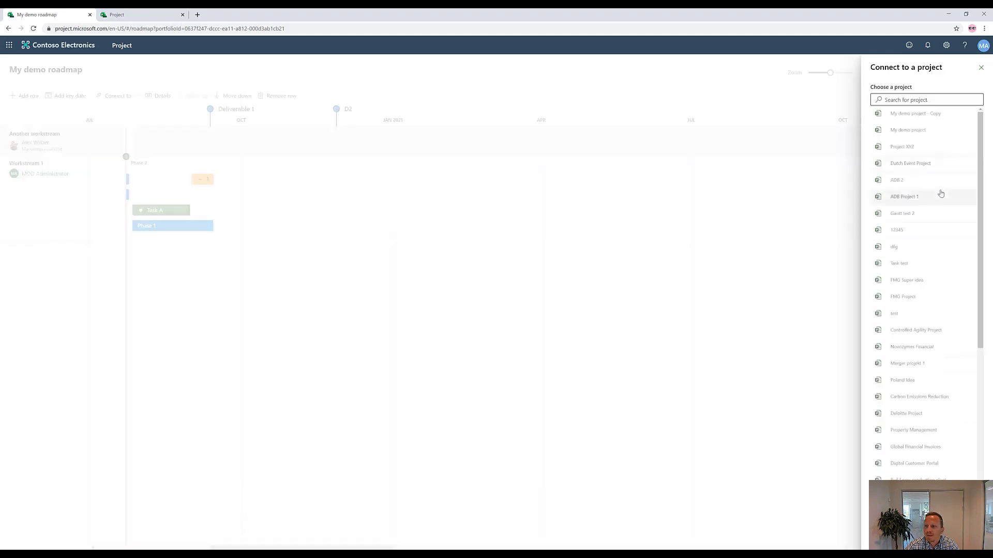
click(922, 114)
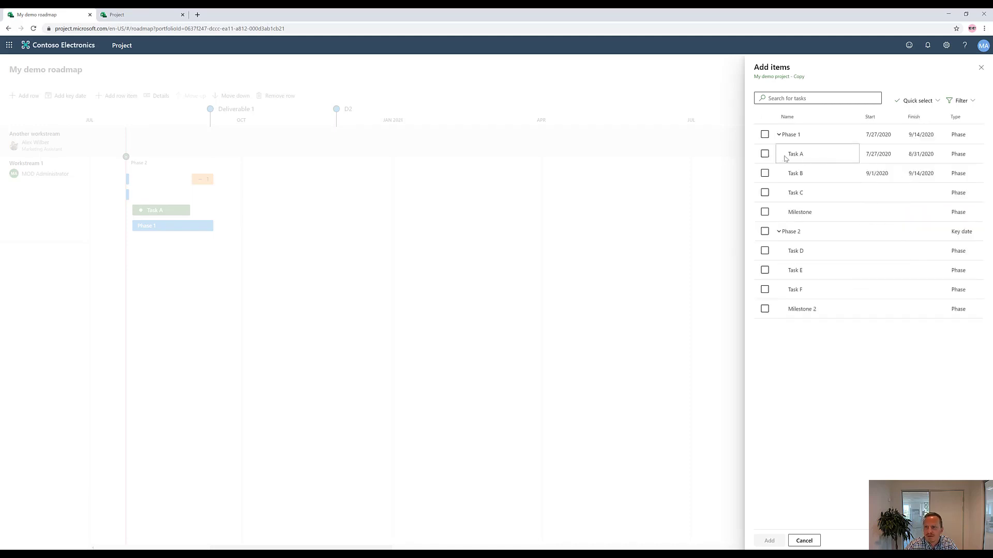
Step: Add Phase 1 and Task A from the connected project copy to the Another workstream row
click(765, 136)
click(764, 154)
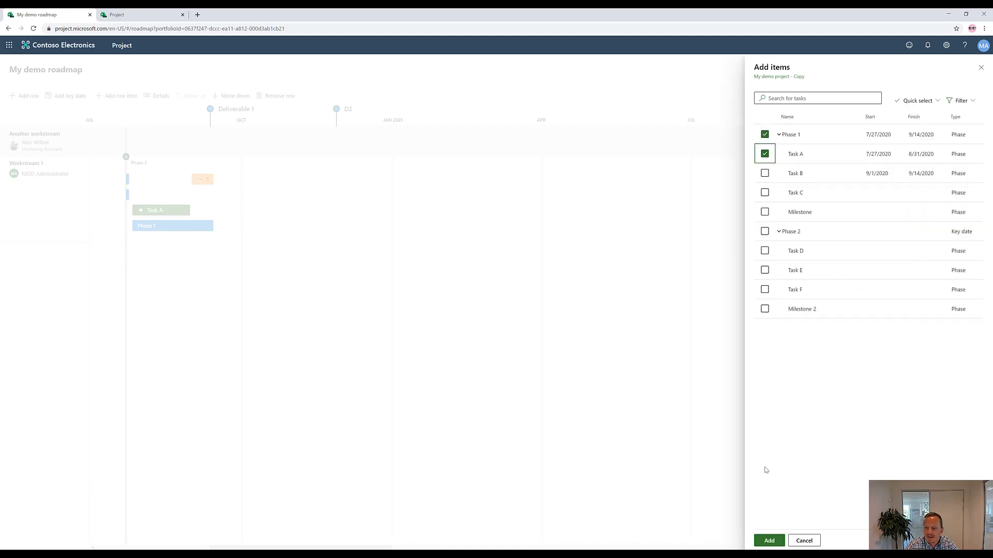
click(768, 541)
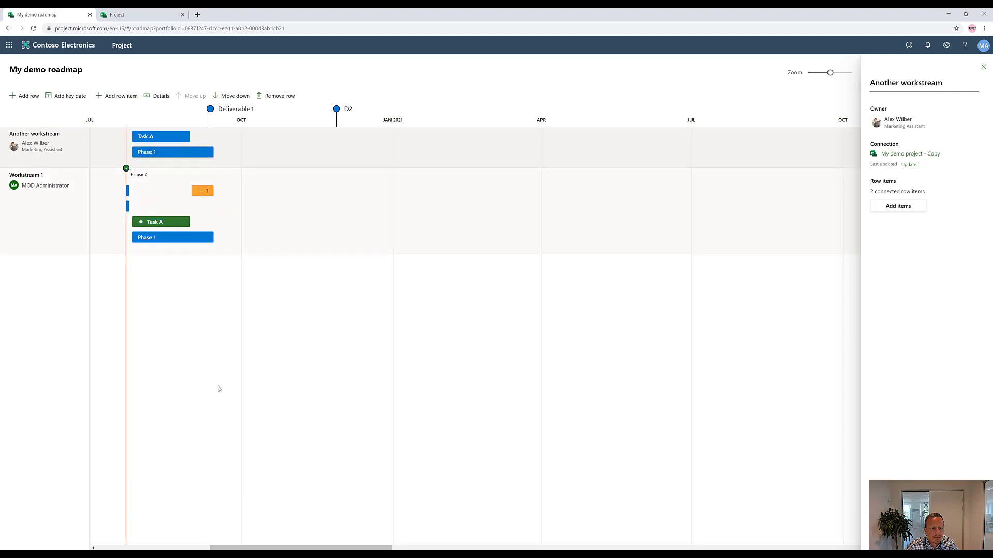
Step: Open the details of Phase 1 in the Another workstream row and follow its connection to the source project task
click(161, 151)
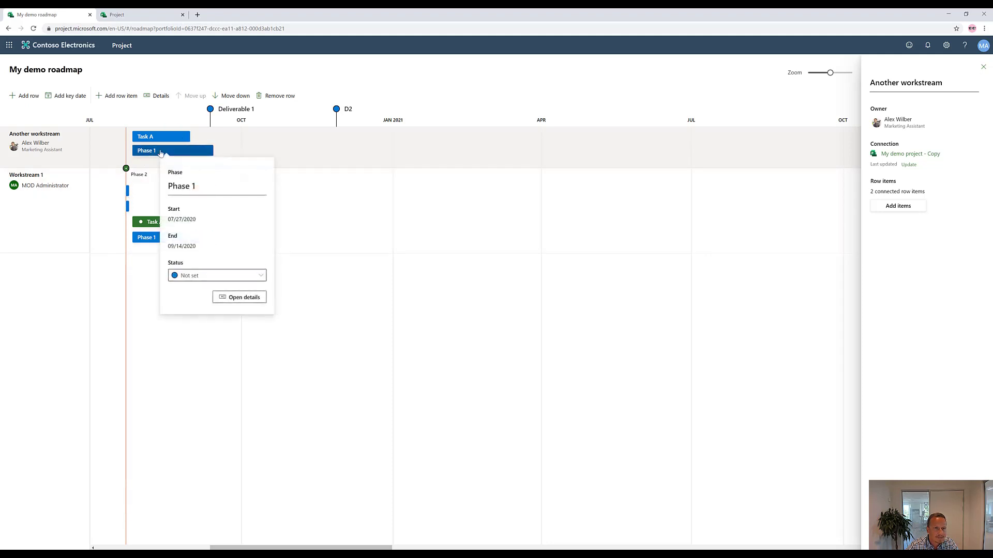
click(242, 299)
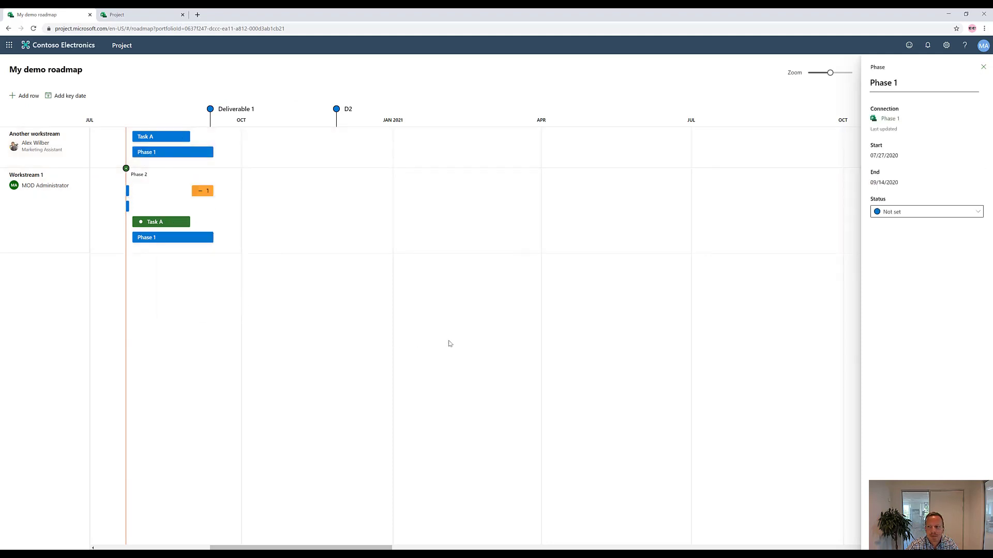
click(890, 120)
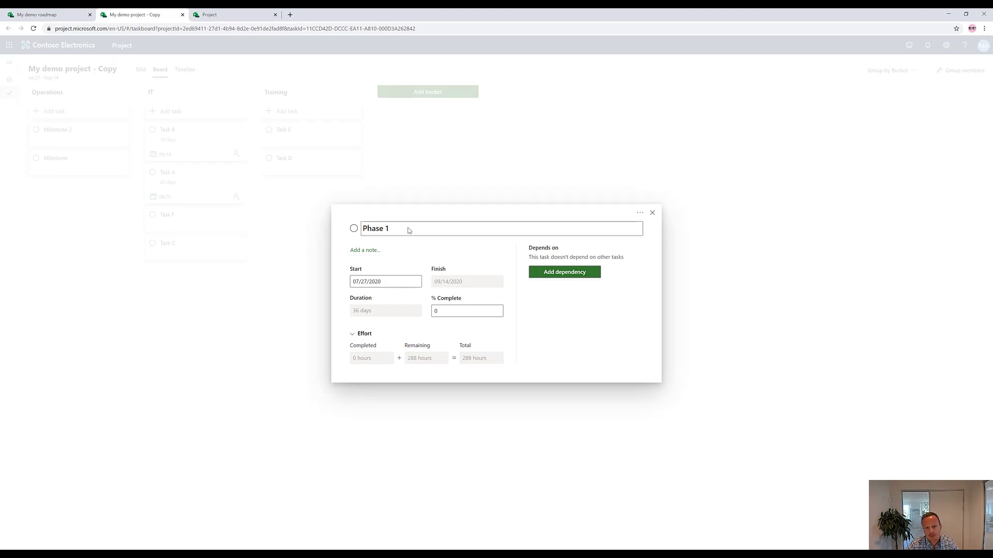
Step: Set Phase 1 to 50% complete in My demo project - Copy and return to My demo roadmap
click(459, 310)
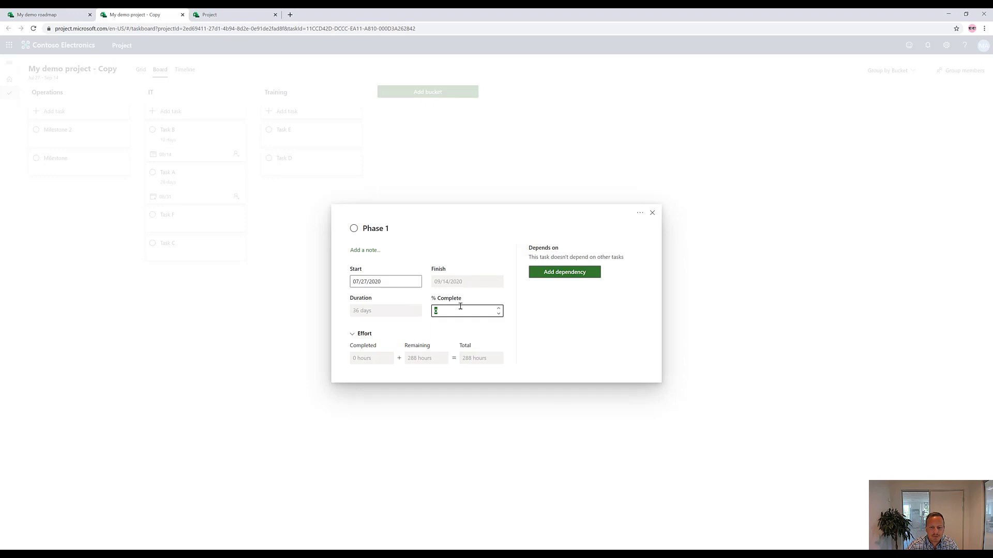
key(BackSpace)
text(50)
key(Tab)
click(388, 282)
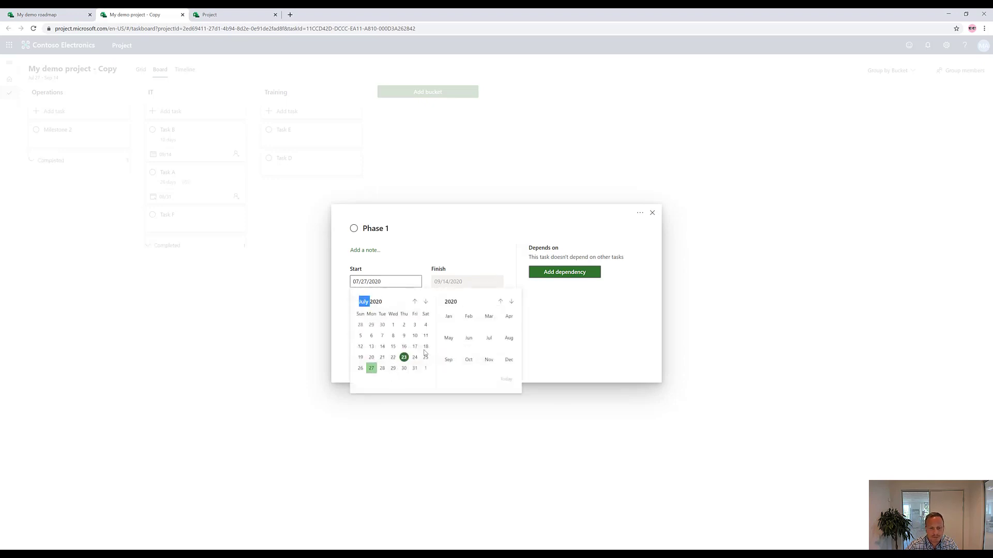
key(Escape)
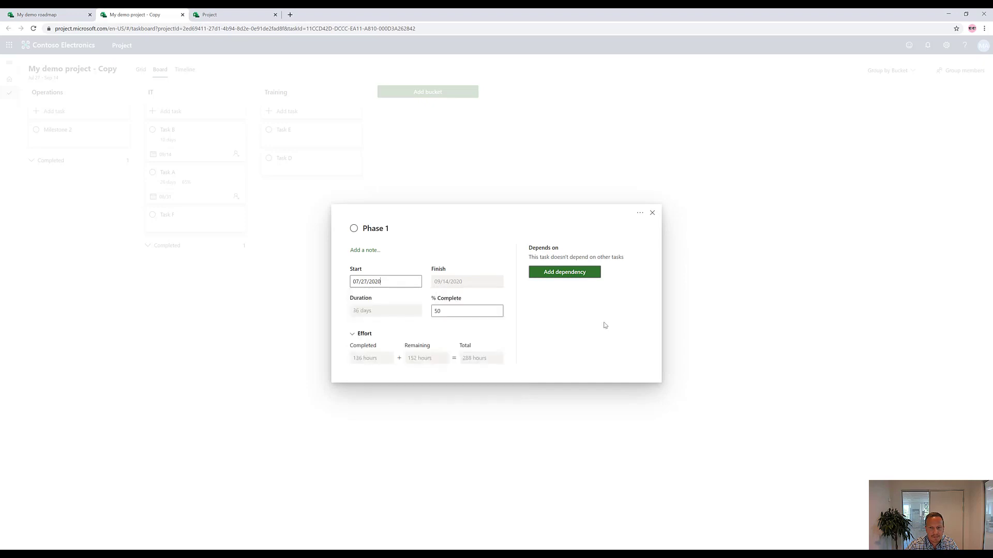
click(15, 14)
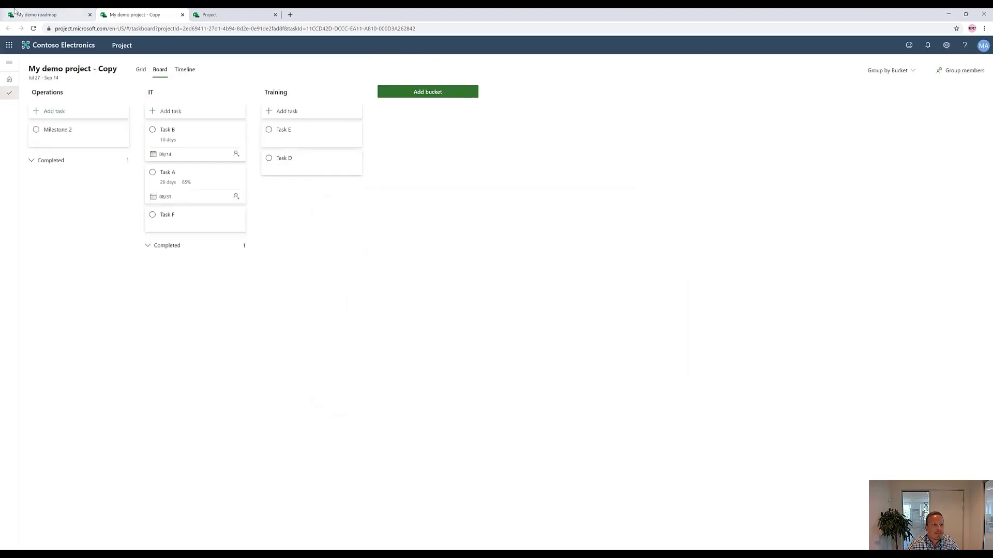